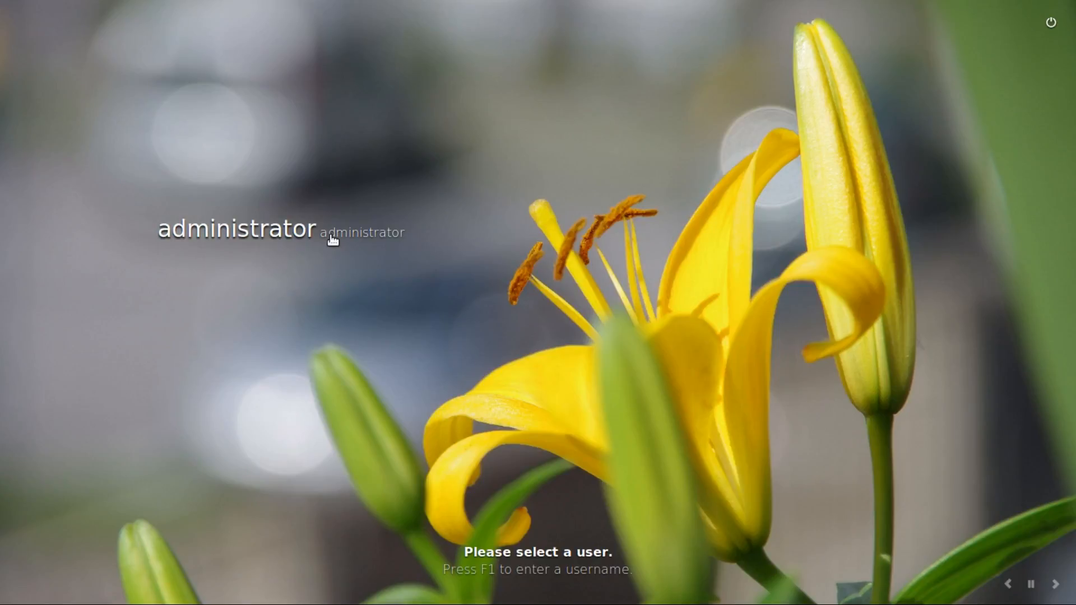
Log in to the administrator account by entering the account password
left_click(310, 231)
type("****")
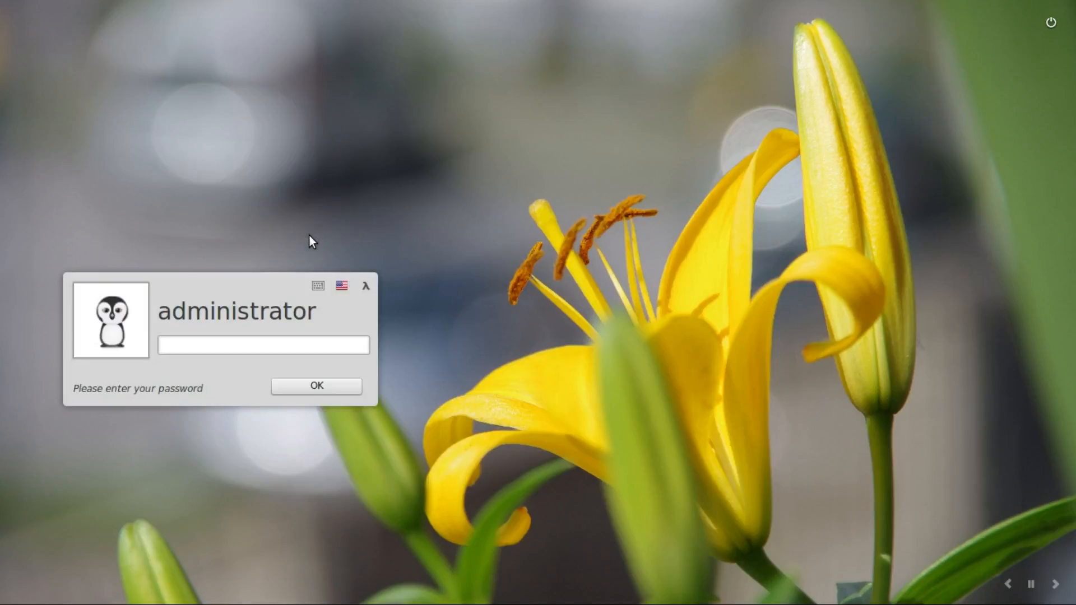
type("***")
key("Return")
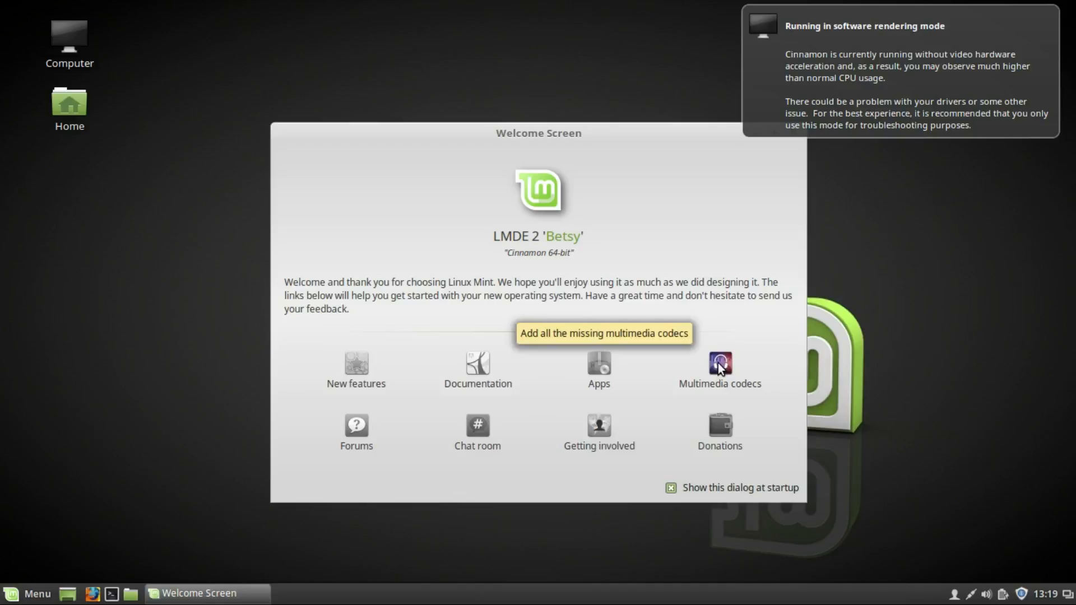
Open the Software Manager through the Welcome Screen's Apps entry, authenticating with the account password
left_click(601, 361)
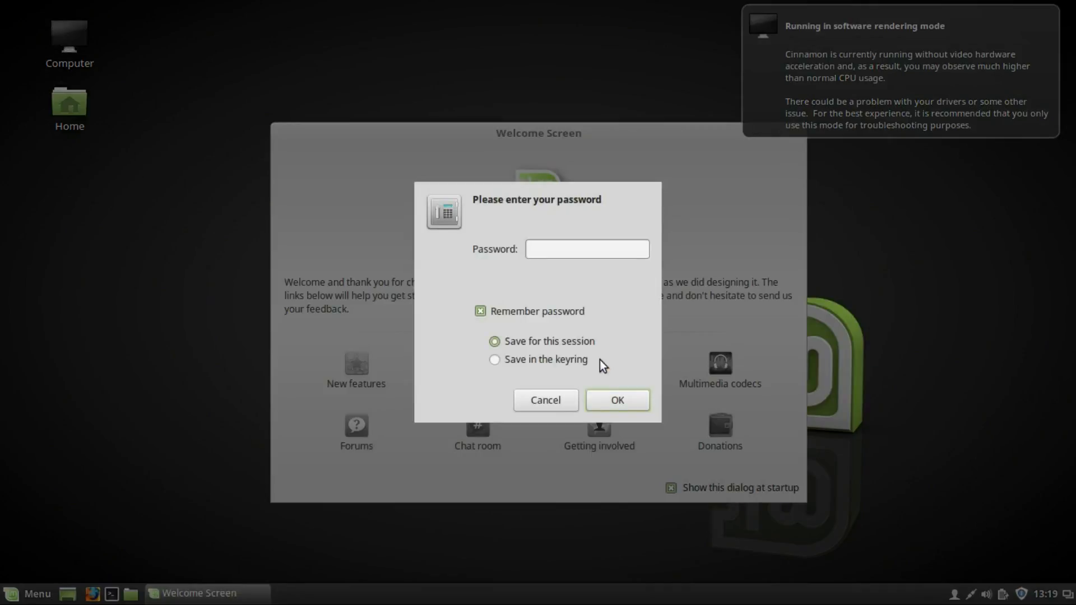
type("•••••••")
key("Return")
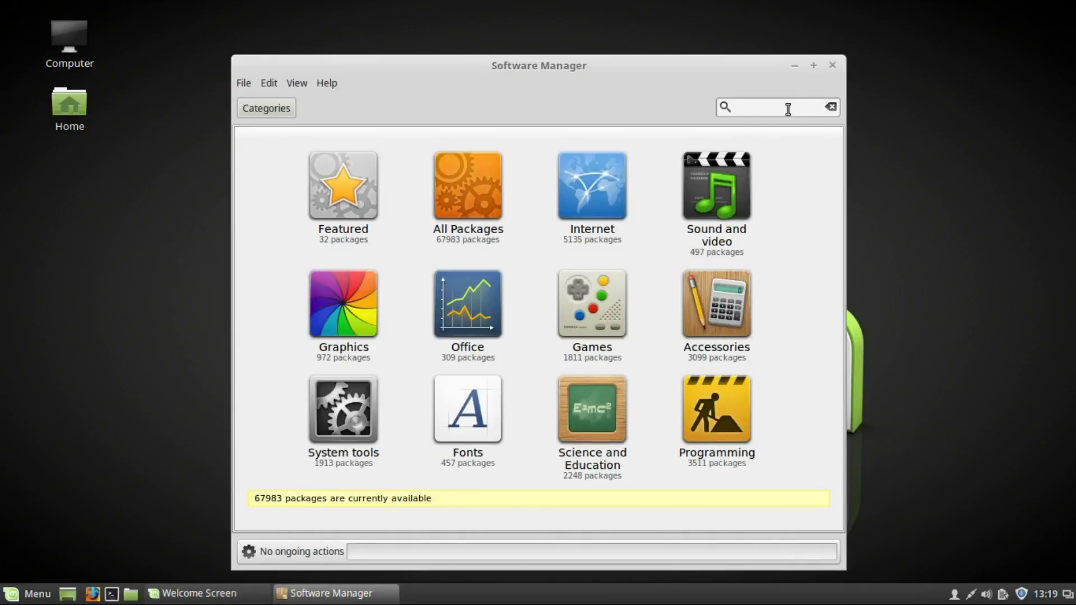
Search the Software Manager for "steam" and open the details of the Steam launcher package
left_click(788, 109)
type("steam")
key("Return")
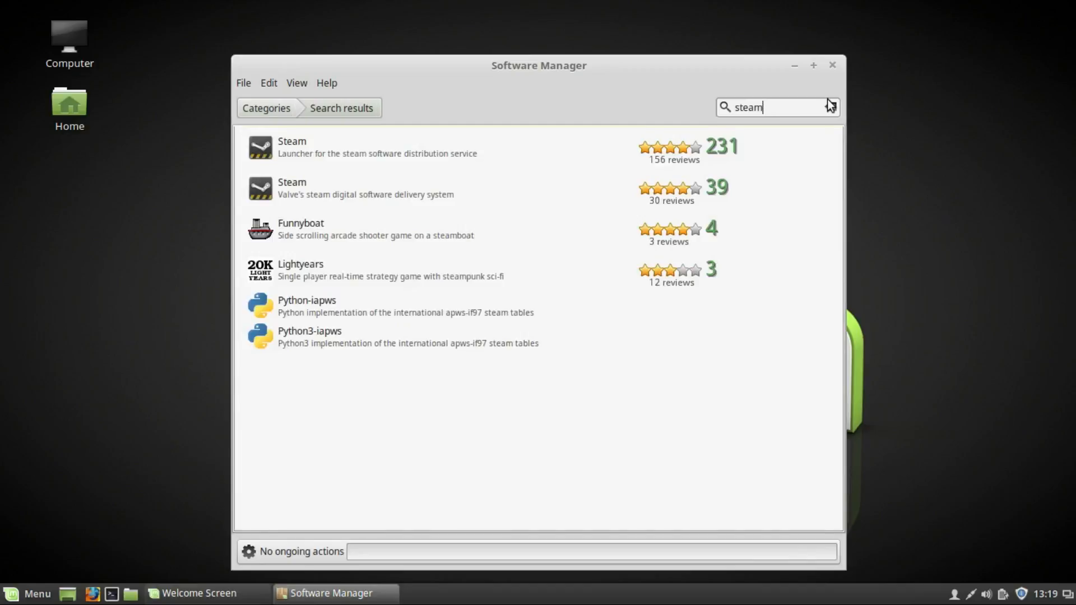
left_click(403, 146)
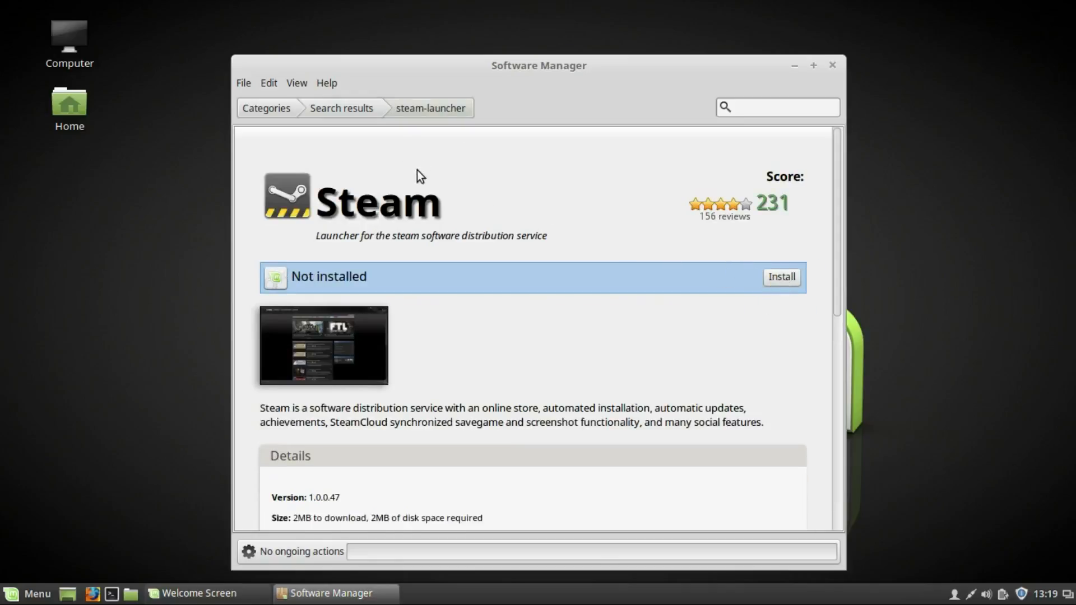
Return to the software categories and browse the list of Graphics packages
left_click(277, 115)
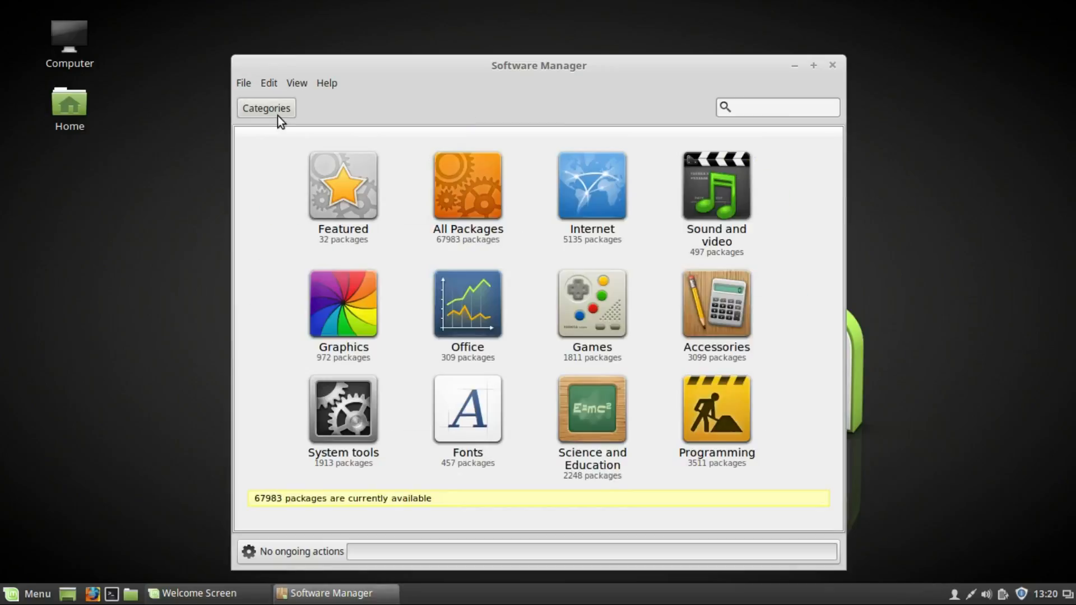
left_click(359, 315)
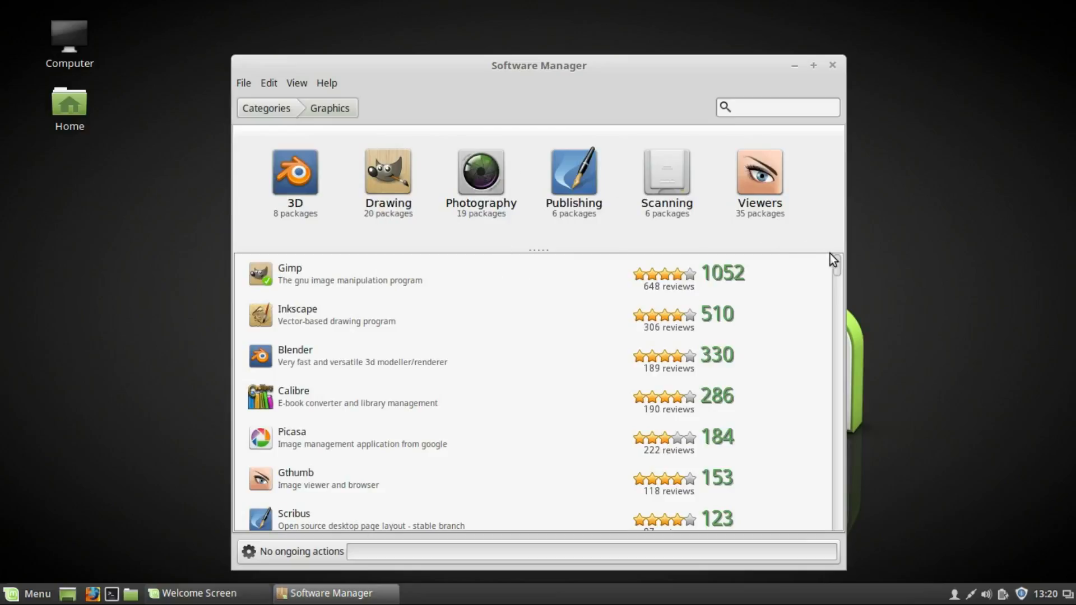
left_click_drag(835, 261, 841, 459)
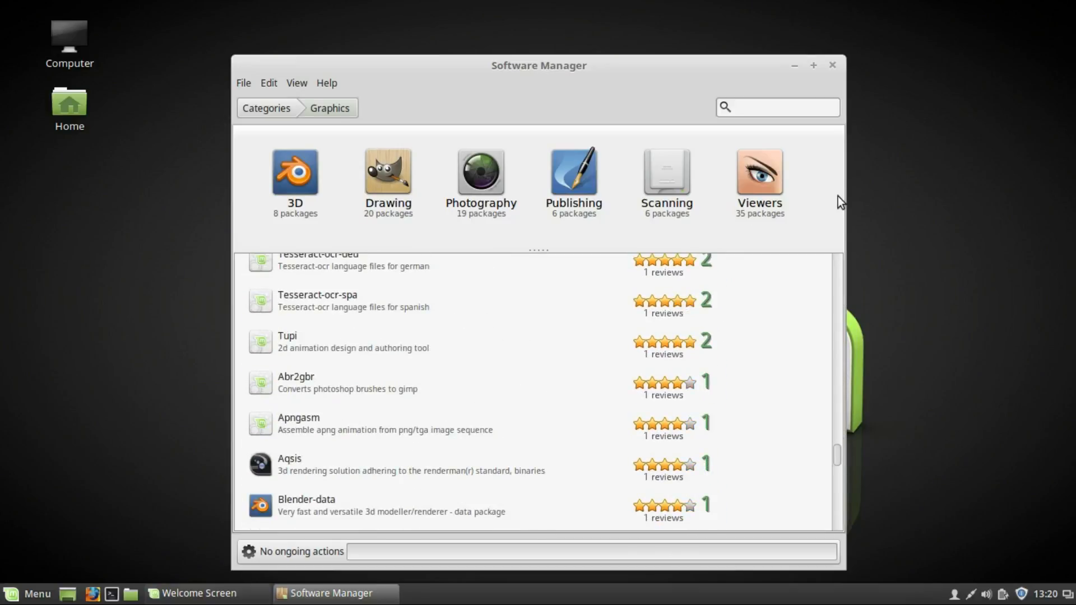
Close the Software Manager and the Welcome Screen
left_click(833, 67)
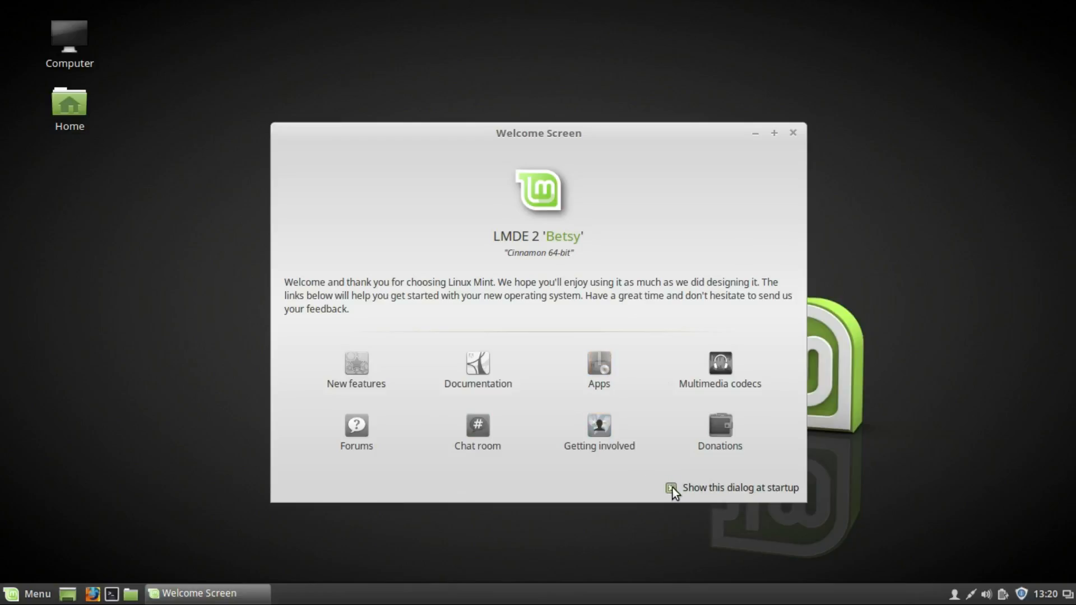
left_click(794, 134)
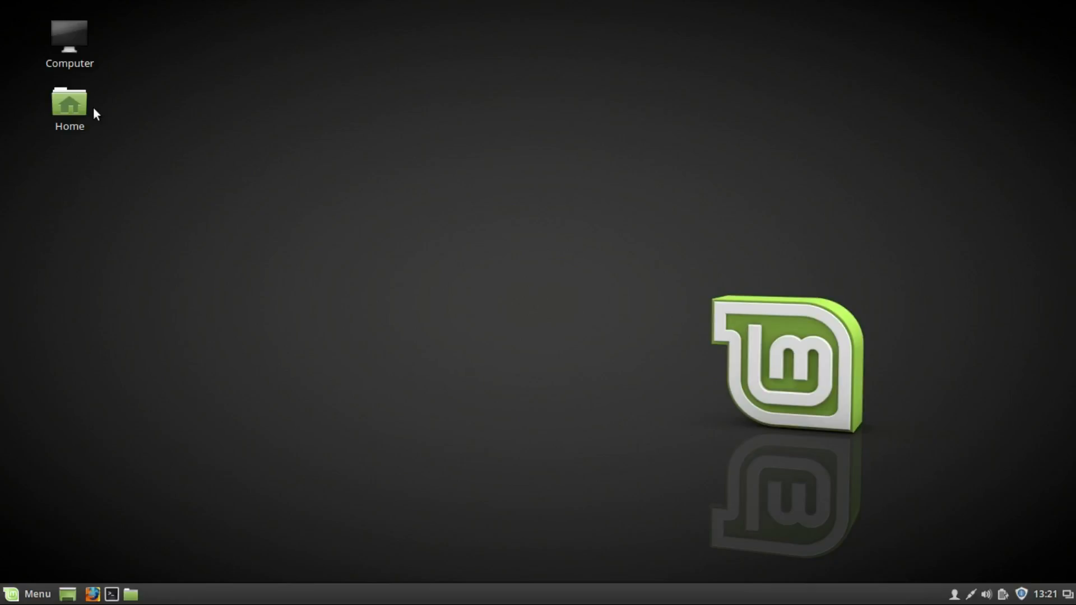
Open the Home folder and view each sidebar location in turn, from Home and Desktop through Trash and Network
left_click(72, 104)
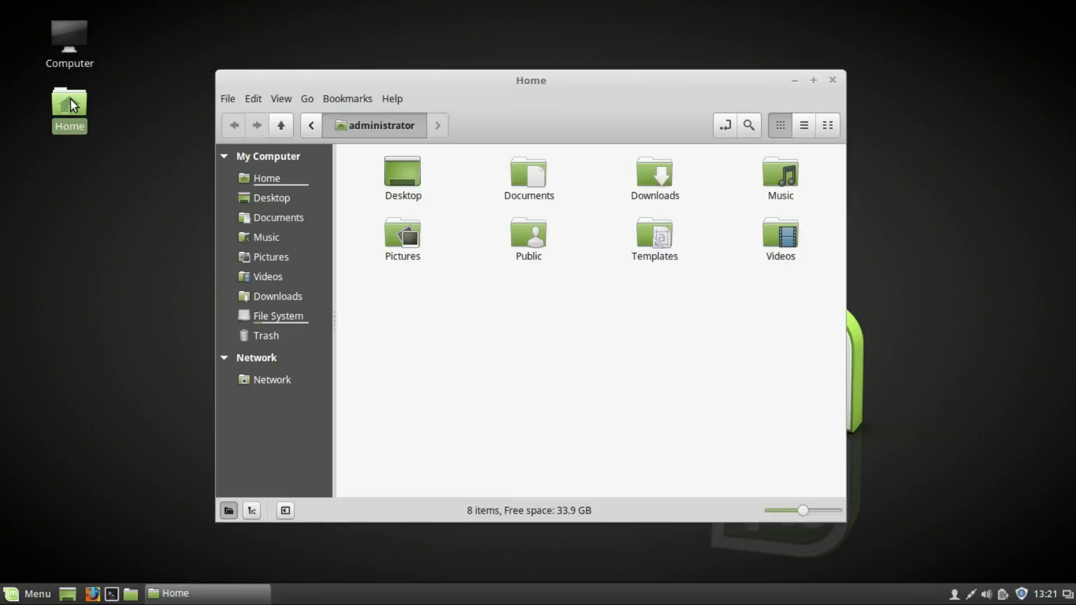
left_click(266, 175)
left_click(271, 199)
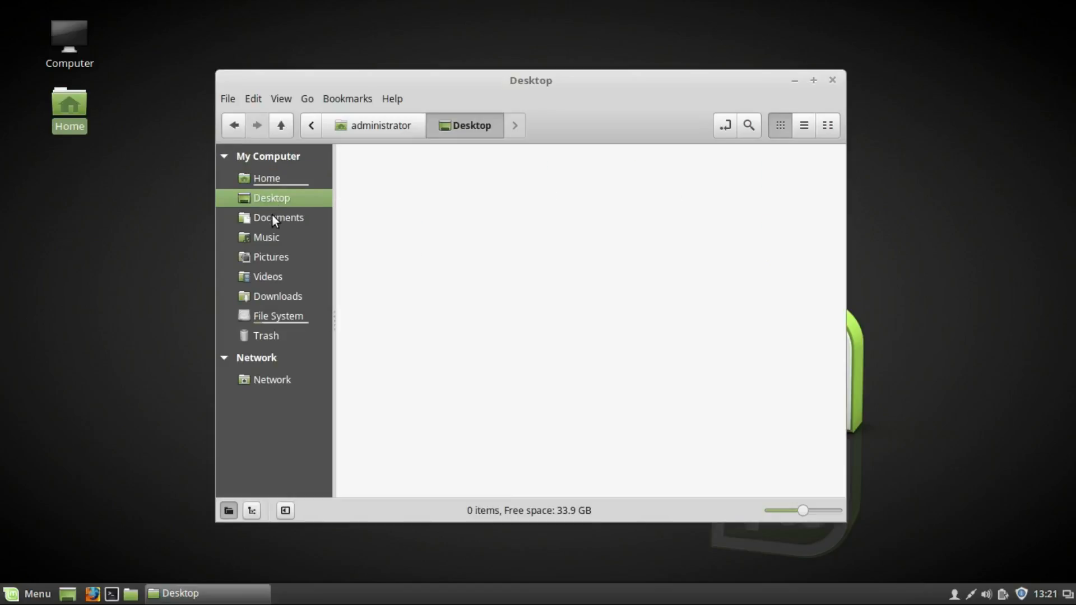
left_click(271, 218)
left_click(270, 237)
left_click(270, 258)
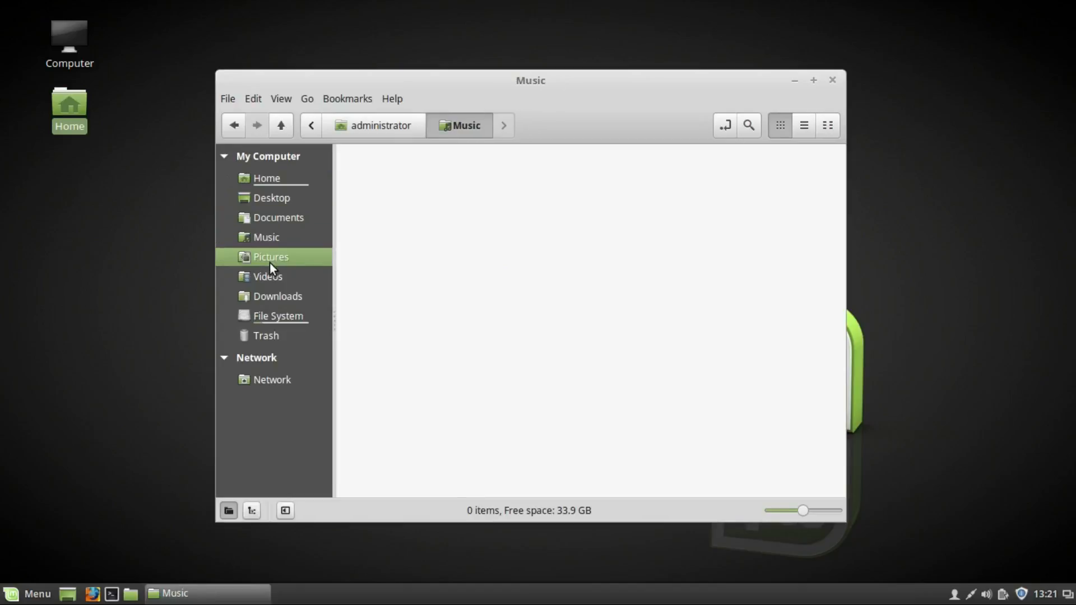
left_click(268, 277)
left_click(264, 296)
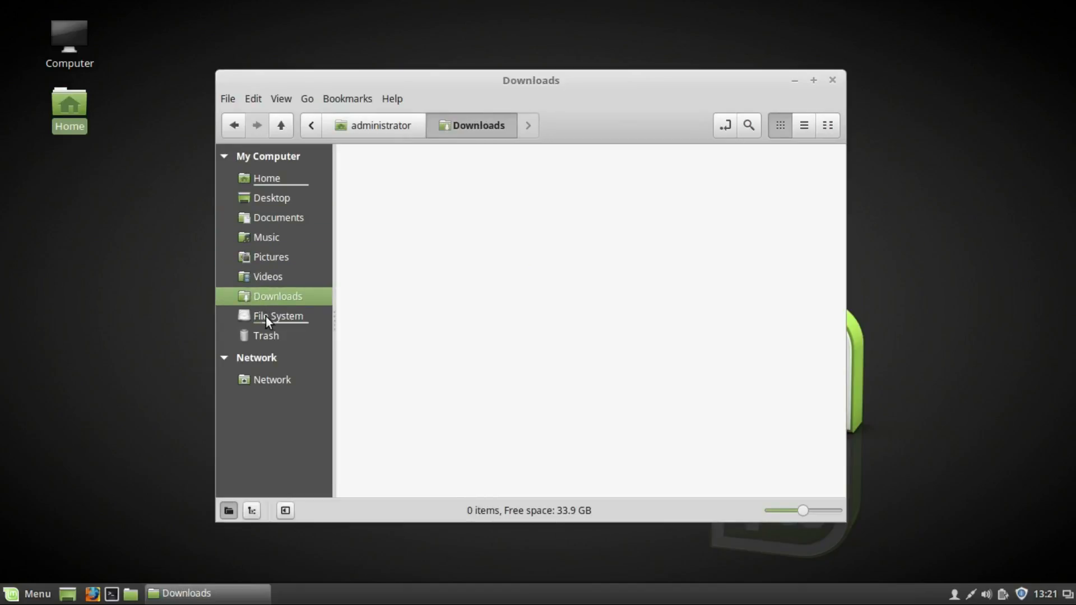
left_click(265, 317)
left_click(264, 337)
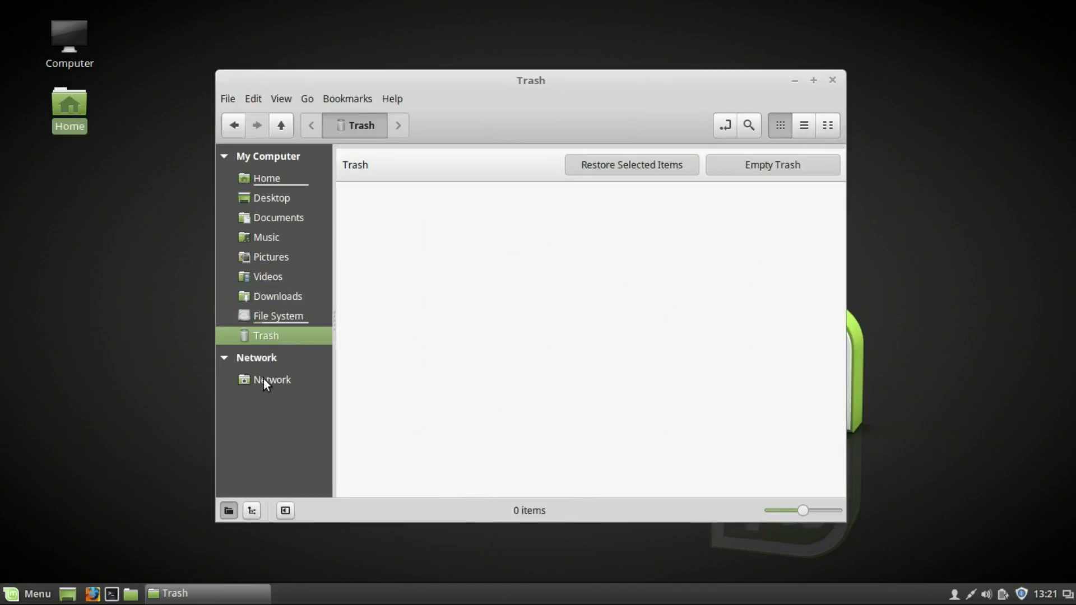
left_click(264, 381)
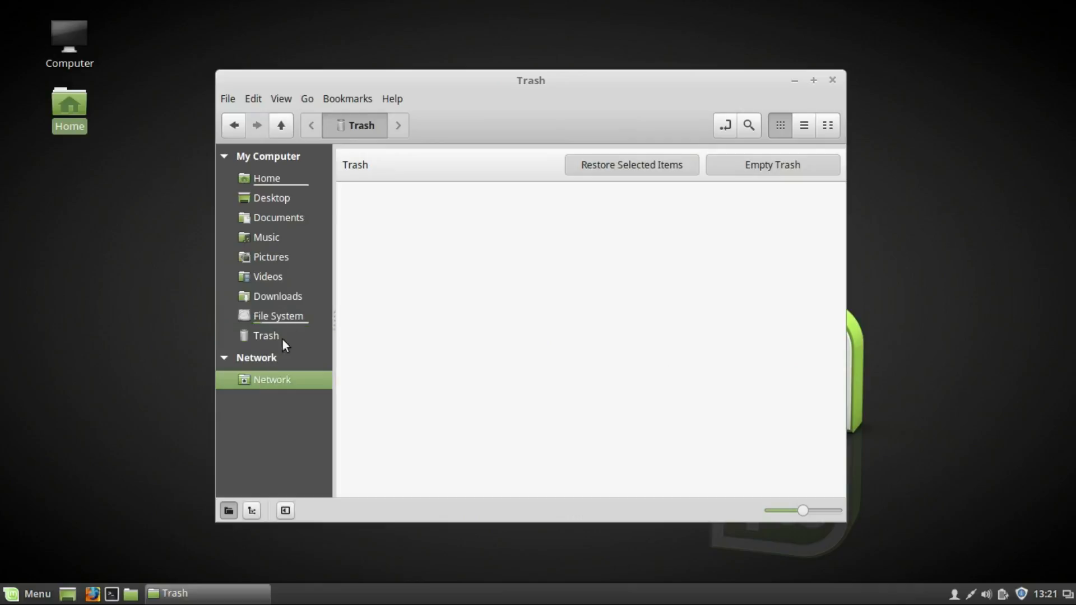
Check the file manager's version information in its About dialog, and close the dialog
left_click(386, 101)
left_click(393, 146)
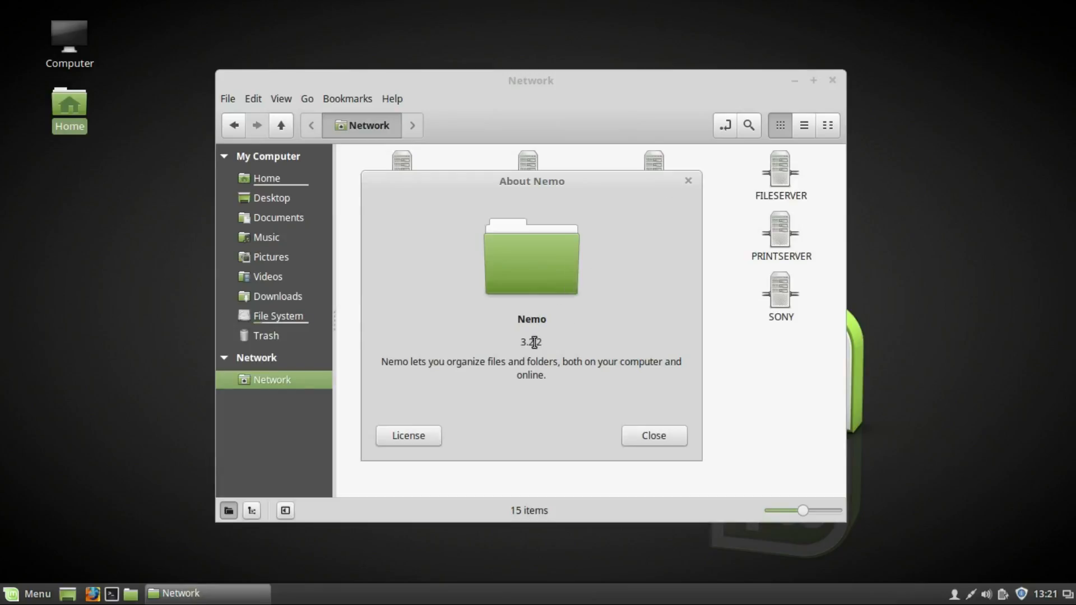
left_click(686, 180)
Return to the Home folder and look through the file manager's menus
left_click(270, 175)
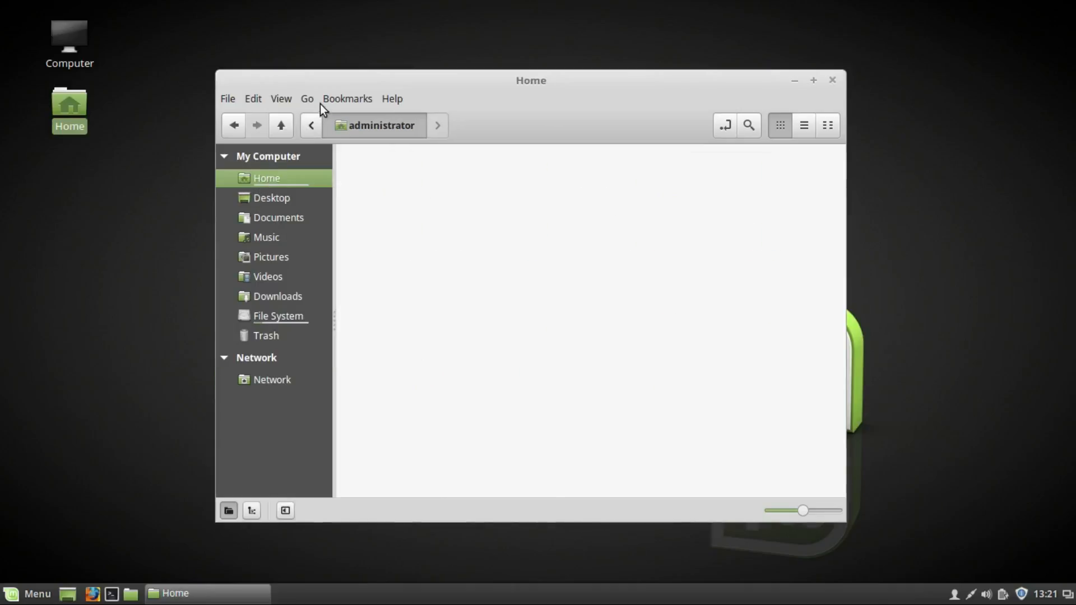
left_click(343, 98)
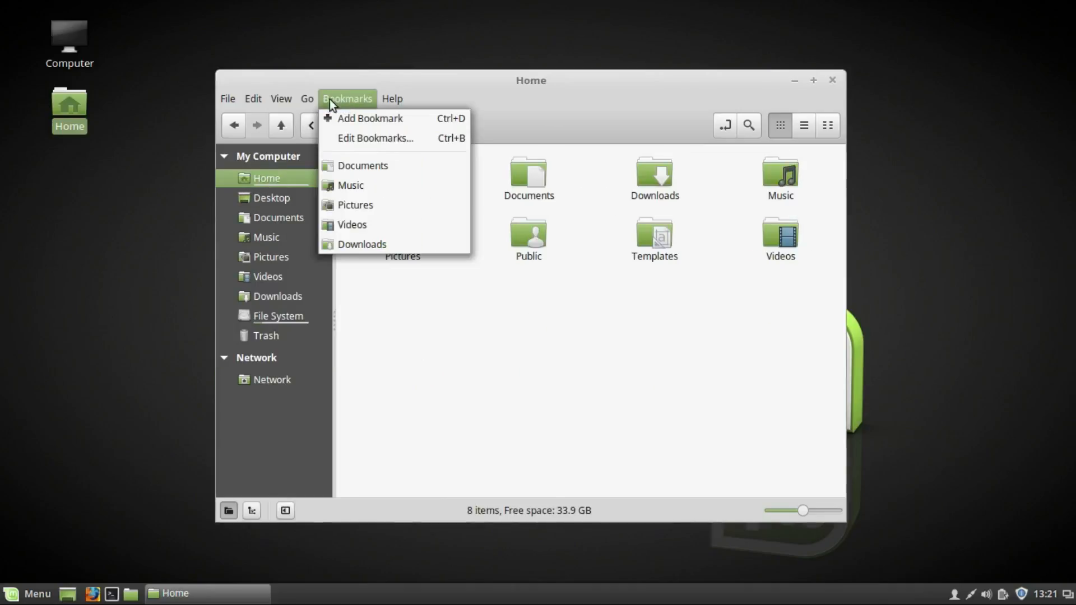
mouse_move(280, 100)
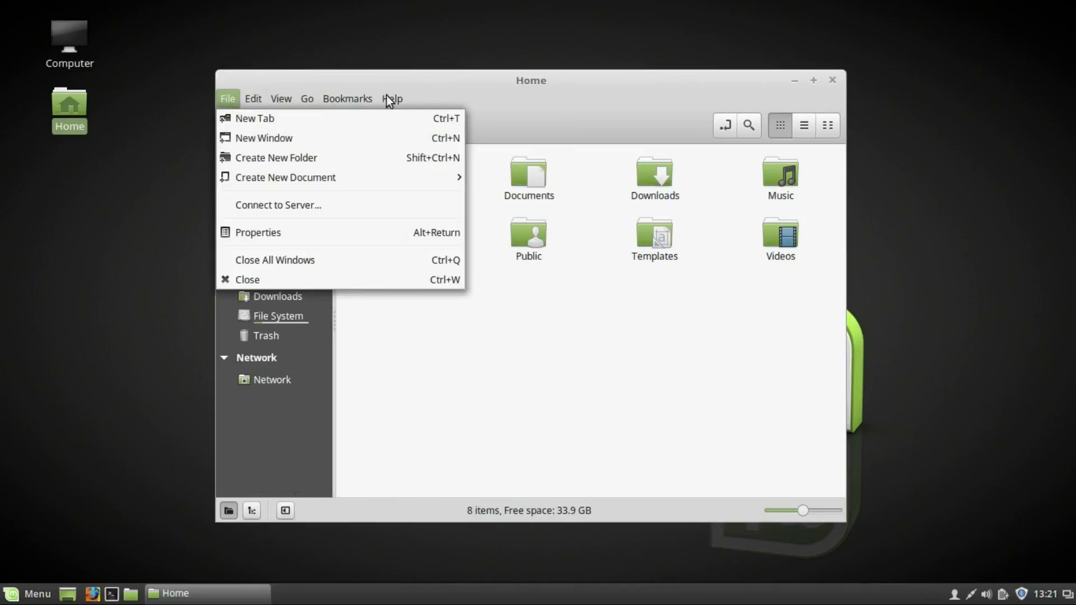
Show the editable location path and the file search bar in the Home window
left_click(721, 128)
left_click(724, 129)
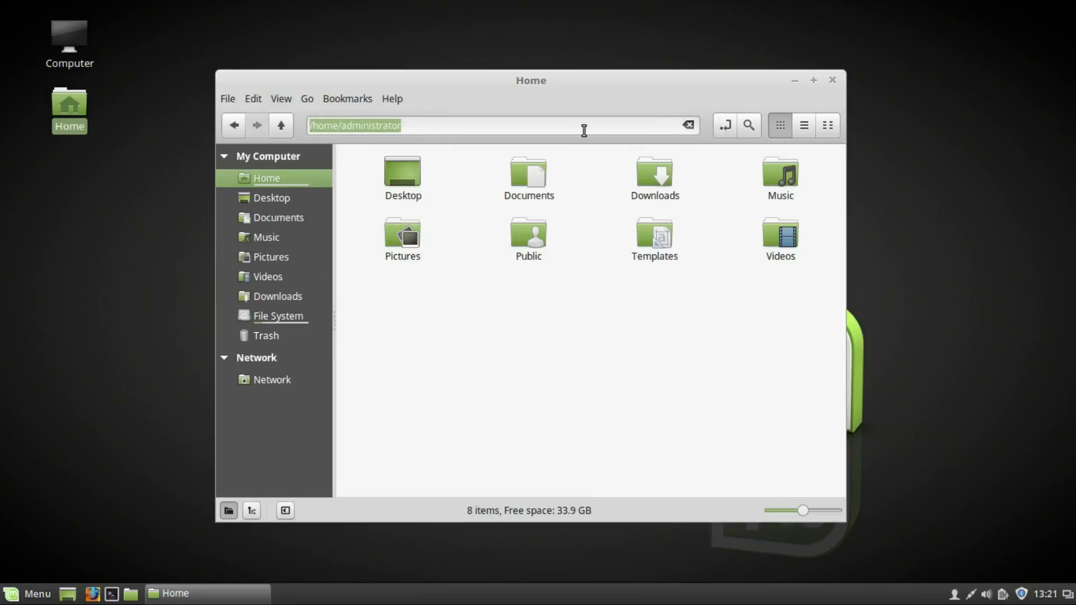
left_click(750, 124)
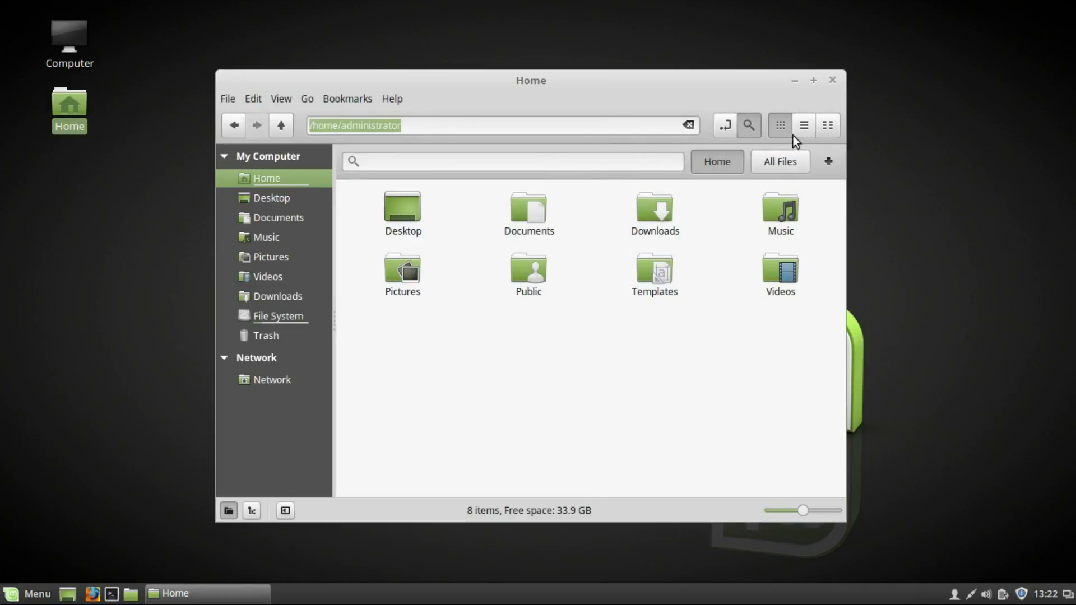
Switch the Home folder to list view and on to compact view, and close the window
left_click(807, 127)
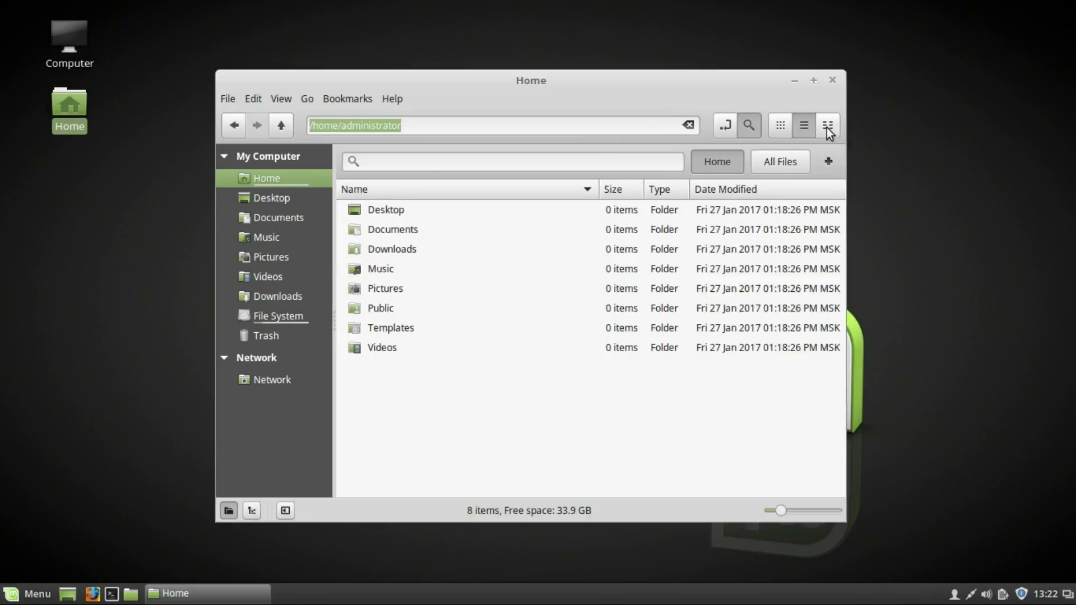
left_click(828, 126)
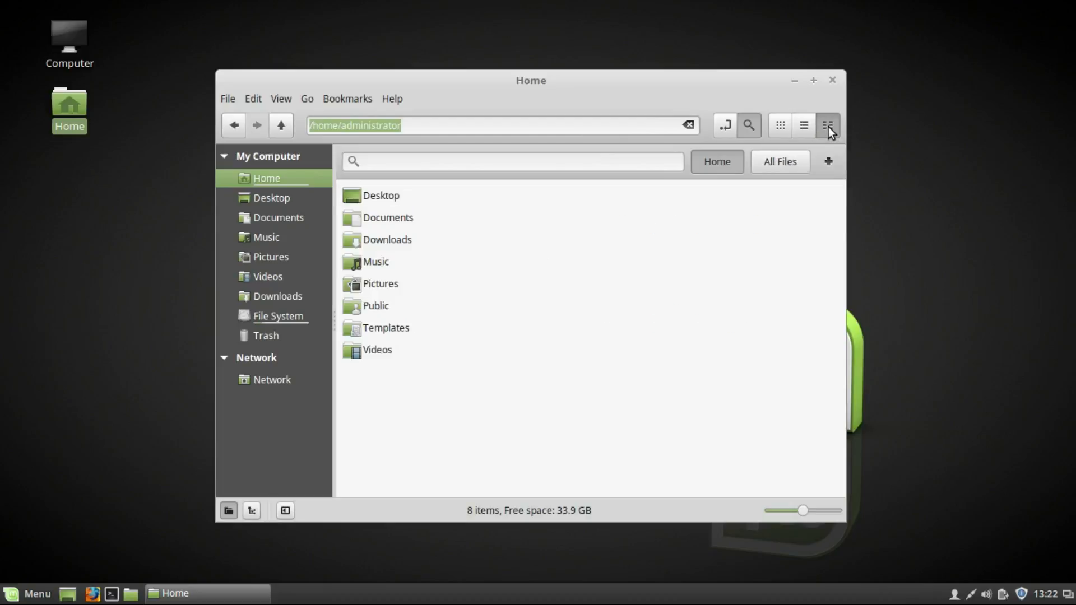
left_click(832, 81)
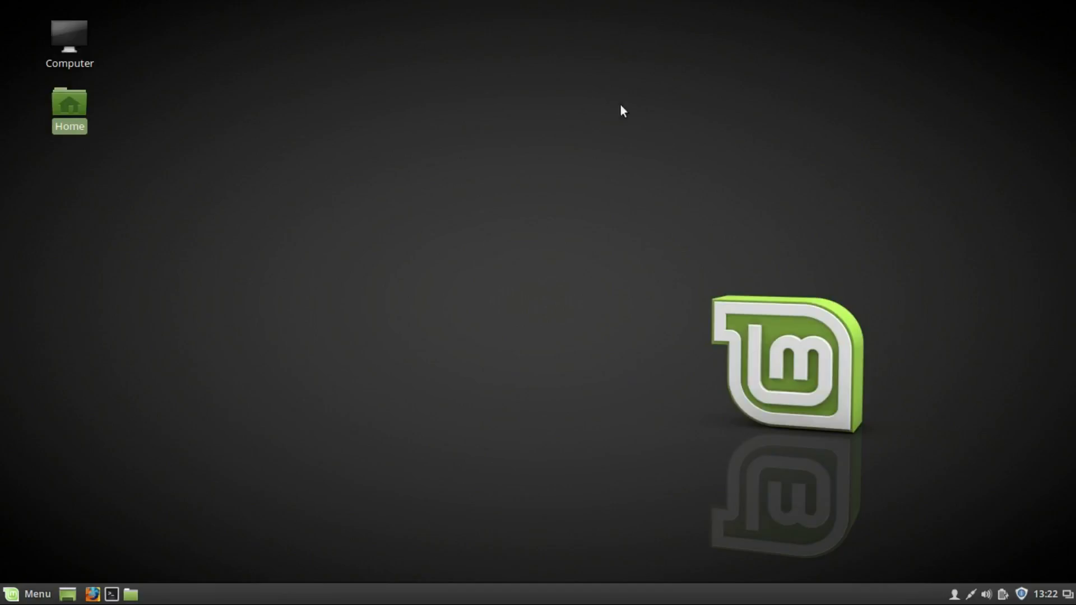
Create a new folder on the desktop, keeping its default name
right_click(482, 160)
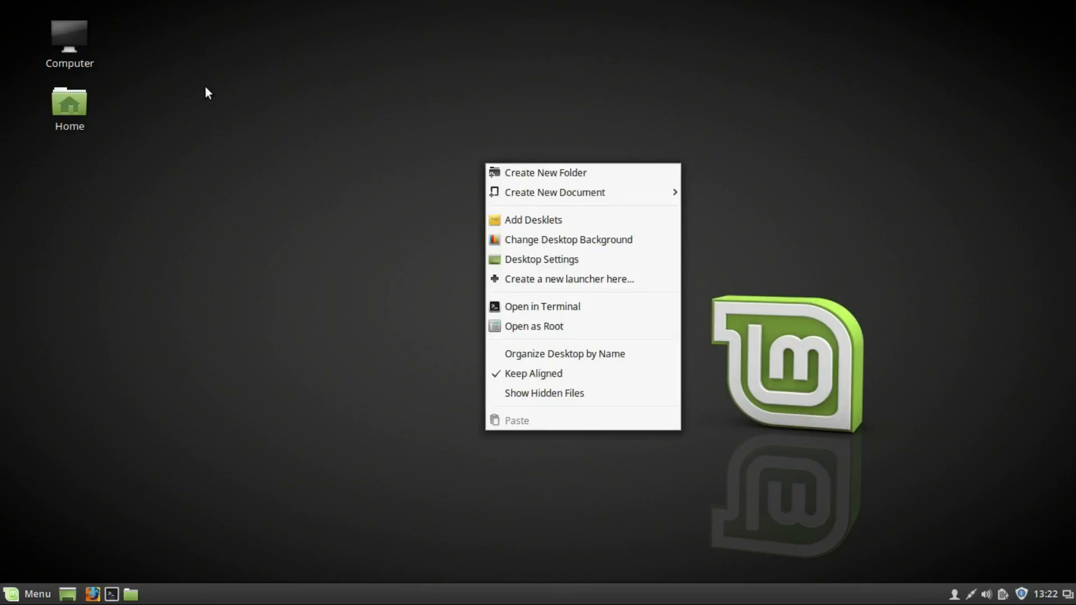
left_click(544, 177)
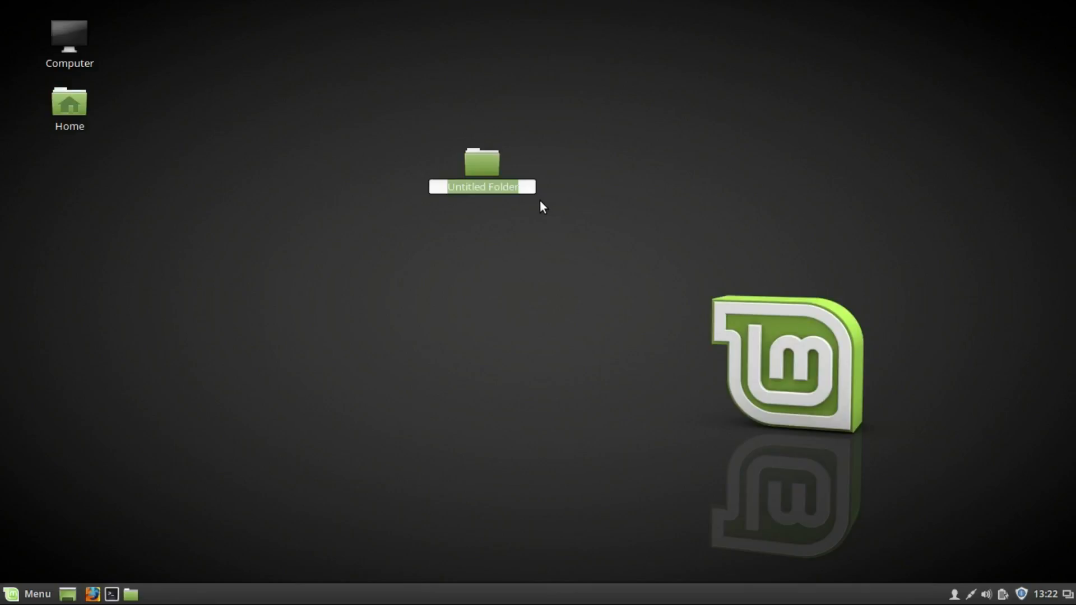
left_click(550, 223)
Create an empty document on the desktop below the new folder, keeping its default name
right_click(549, 223)
mouse_move(588, 256)
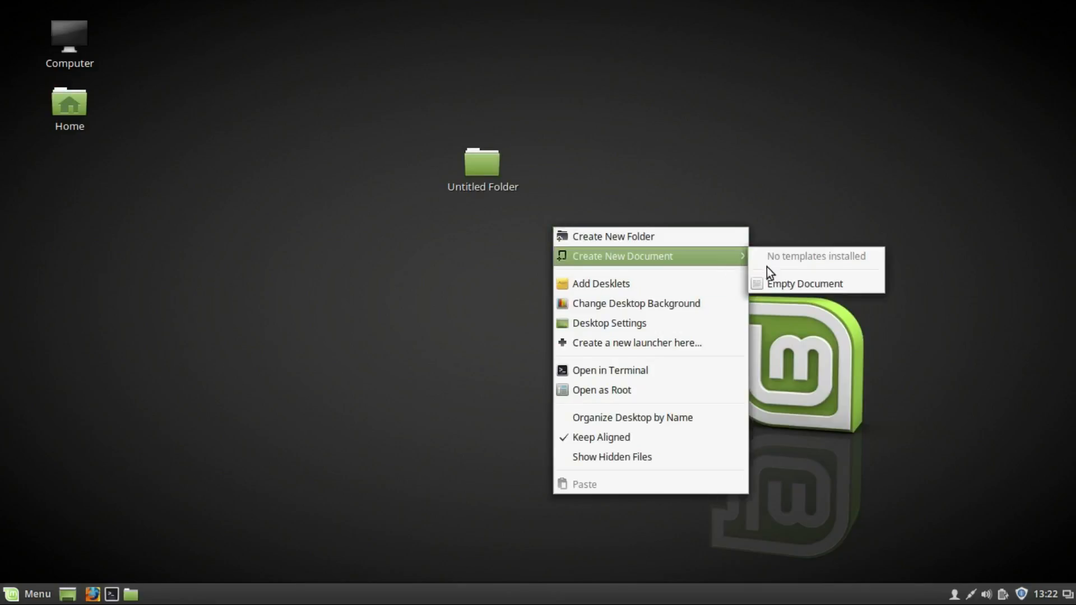
left_click(769, 283)
left_click(623, 317)
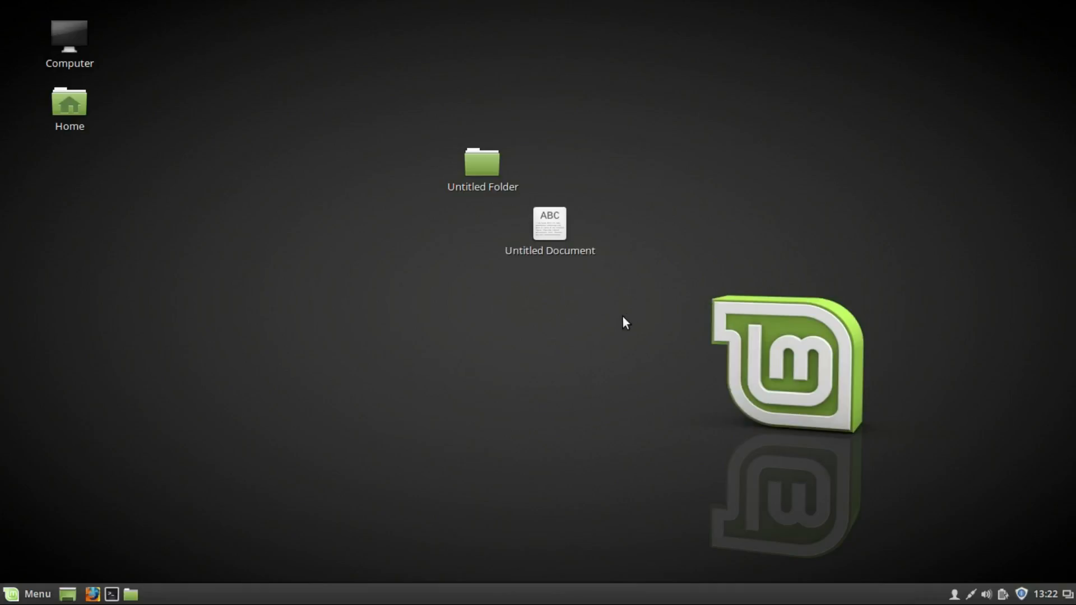
Open the desklet settings from the desktop and install the Weather Desklet from the available online desklets
right_click(623, 317)
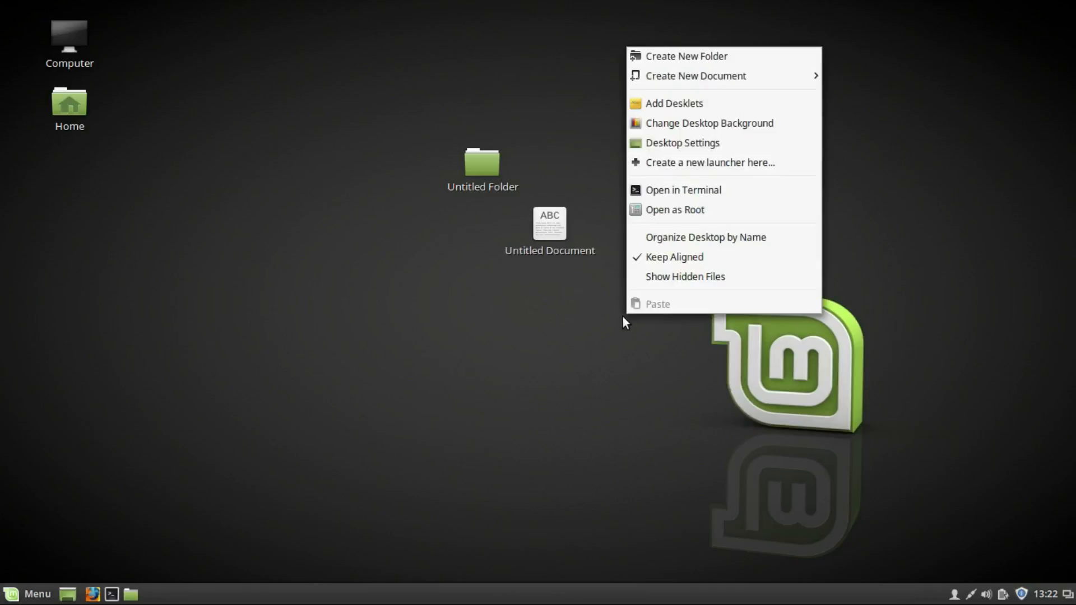
left_click(669, 103)
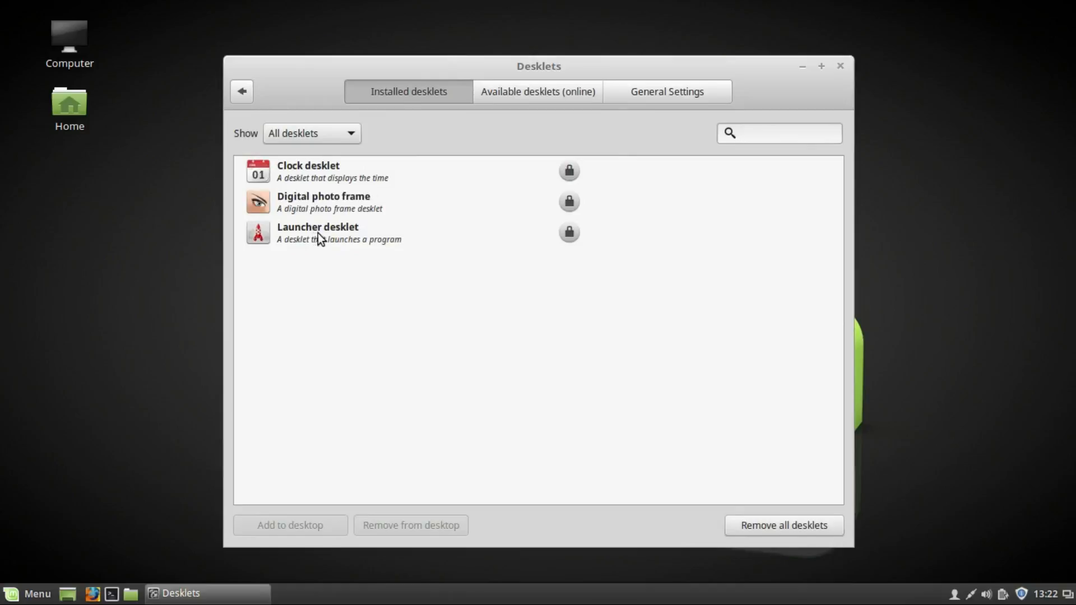
left_click(516, 87)
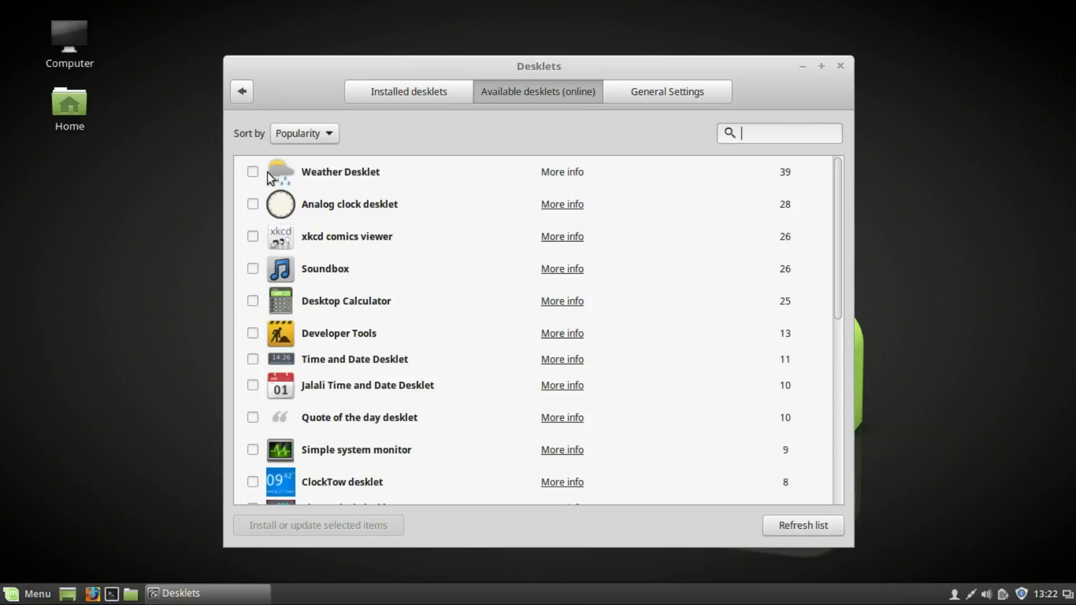
left_click(253, 172)
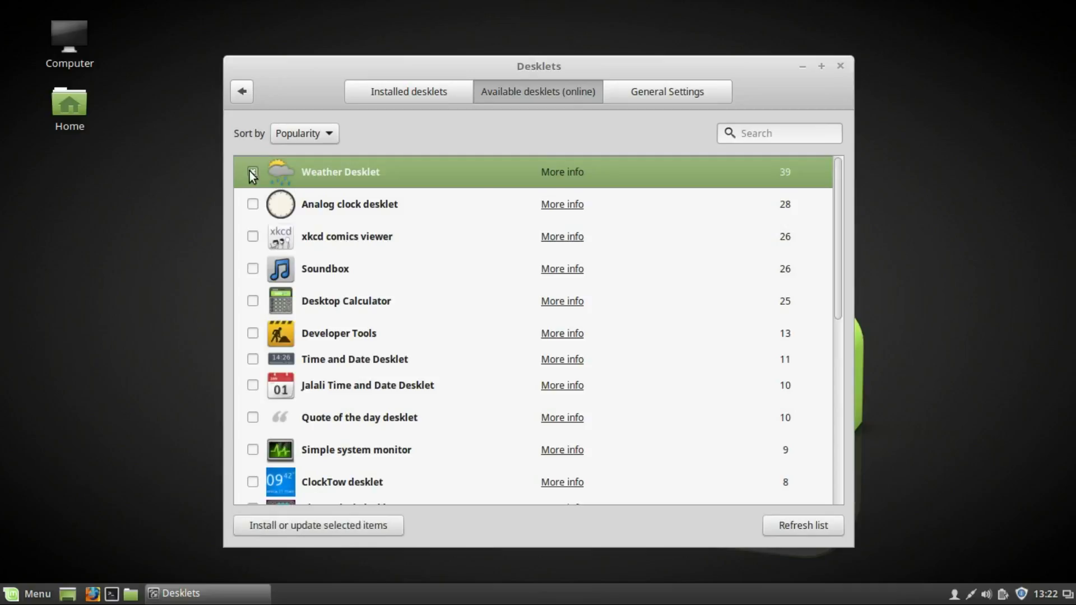
left_click(304, 524)
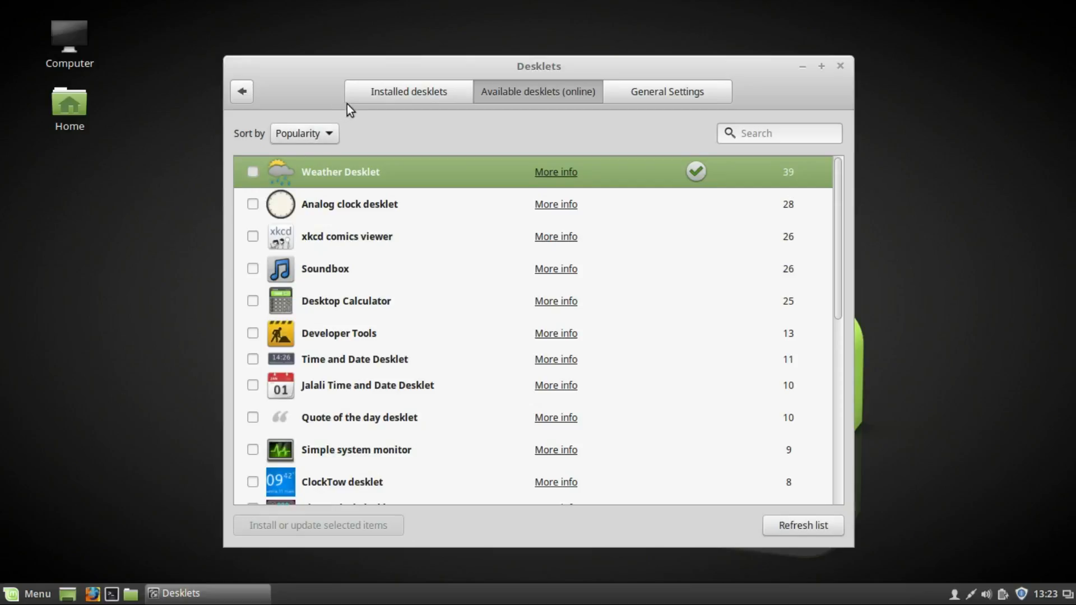
Add the installed Weather Desklet to the desktop, close the desklet settings, and move the desklet to the desktop's upper-right corner
left_click(370, 96)
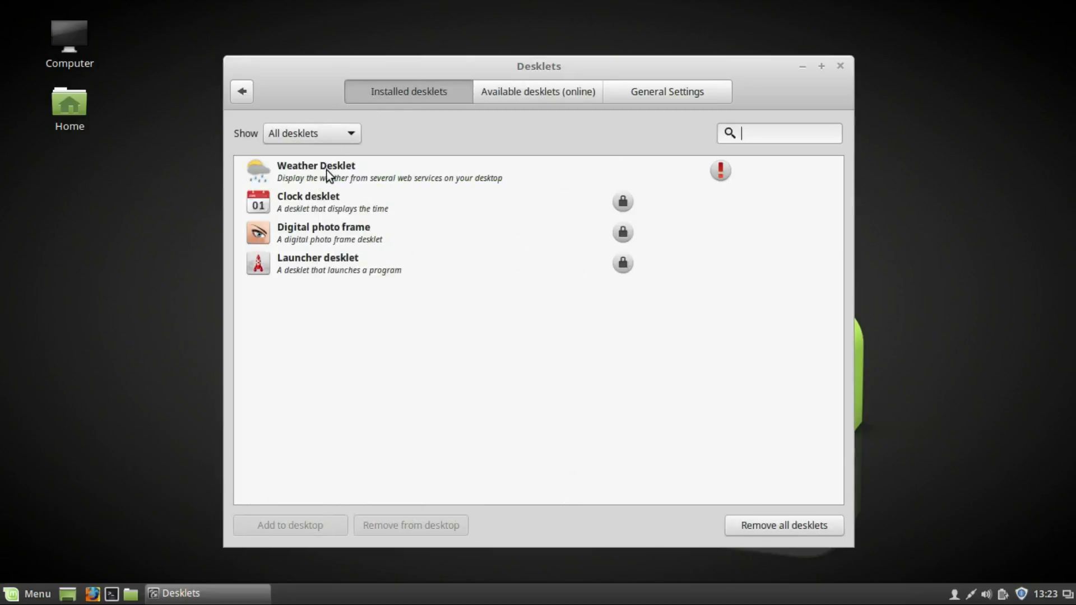
left_click(326, 170)
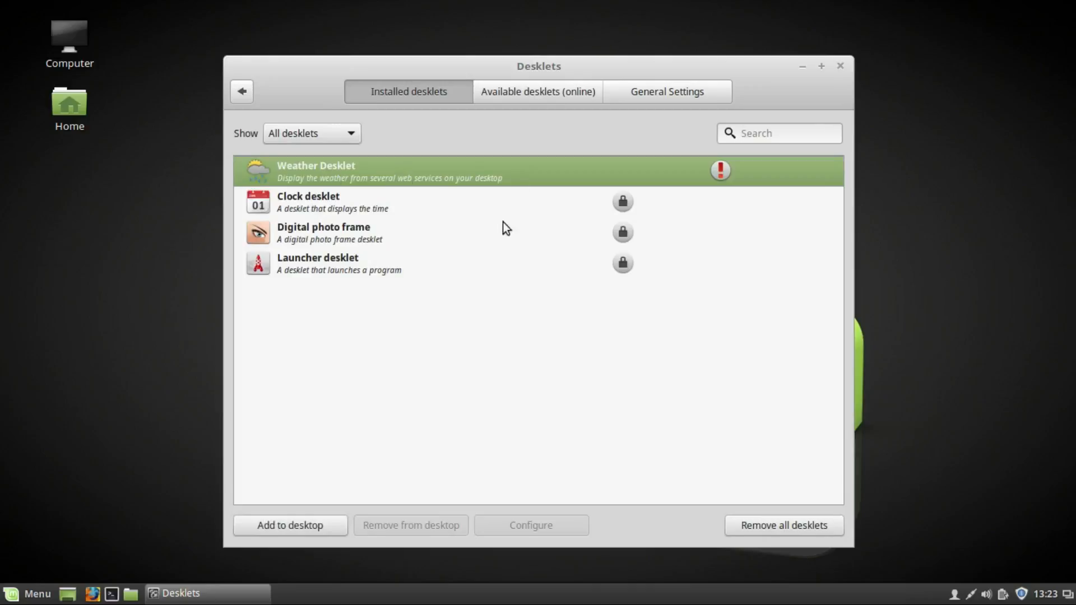
left_click(285, 527)
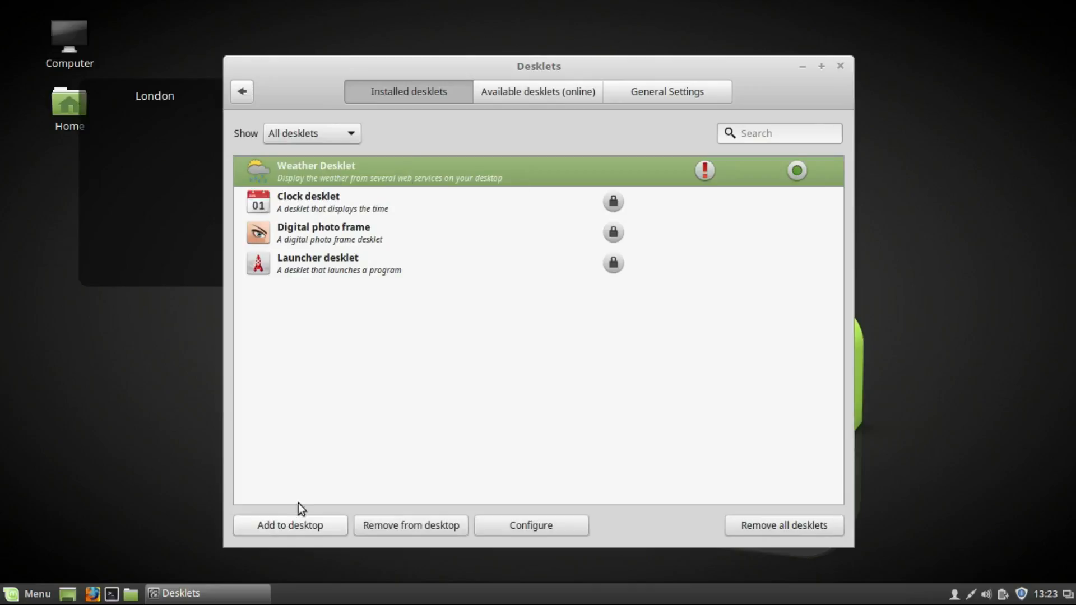
left_click(840, 66)
left_click_drag(273, 171, 928, 102)
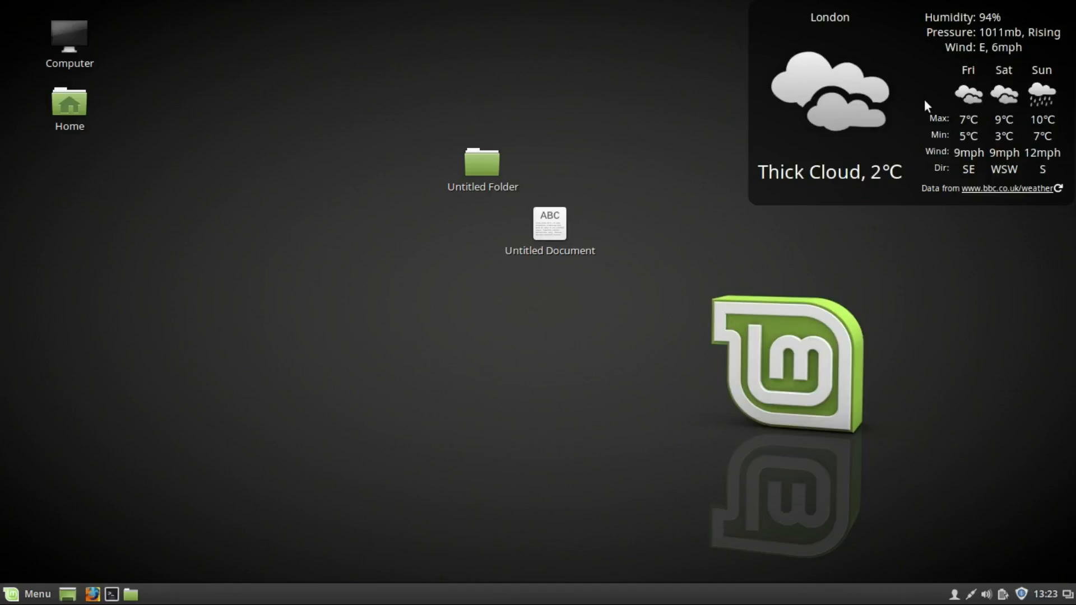
Configure the Weather Desklet with a fully transparent background and close its configuration
right_click(924, 105)
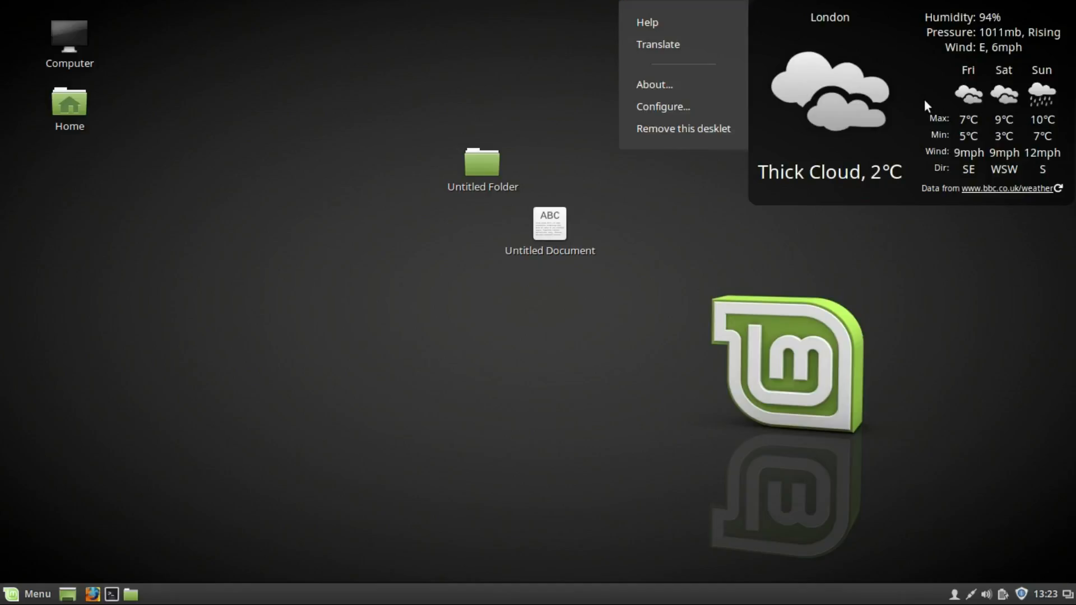
left_click(689, 105)
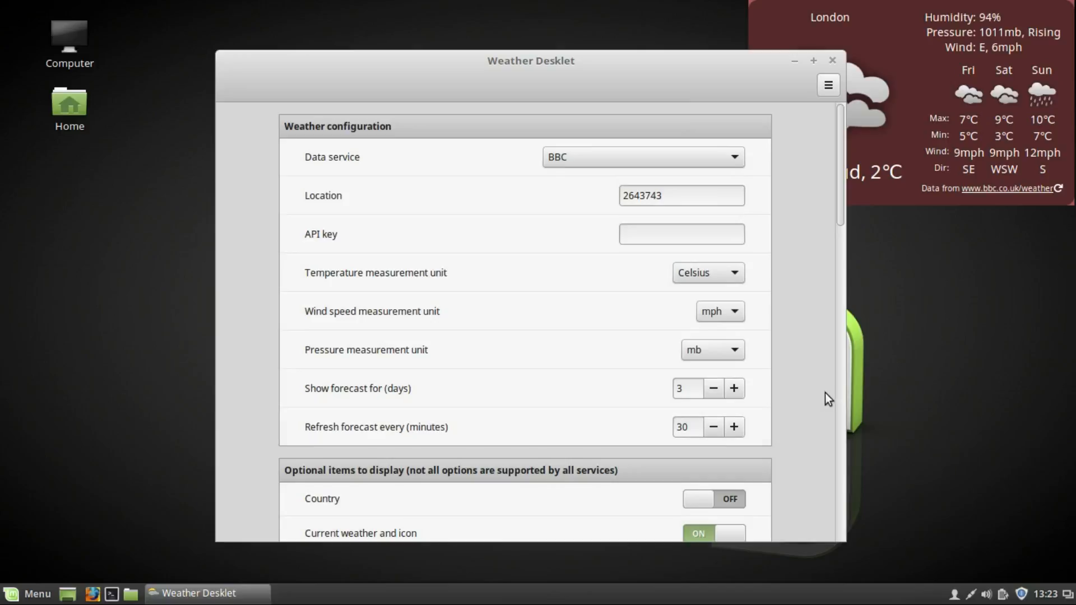
left_click_drag(840, 391, 841, 460)
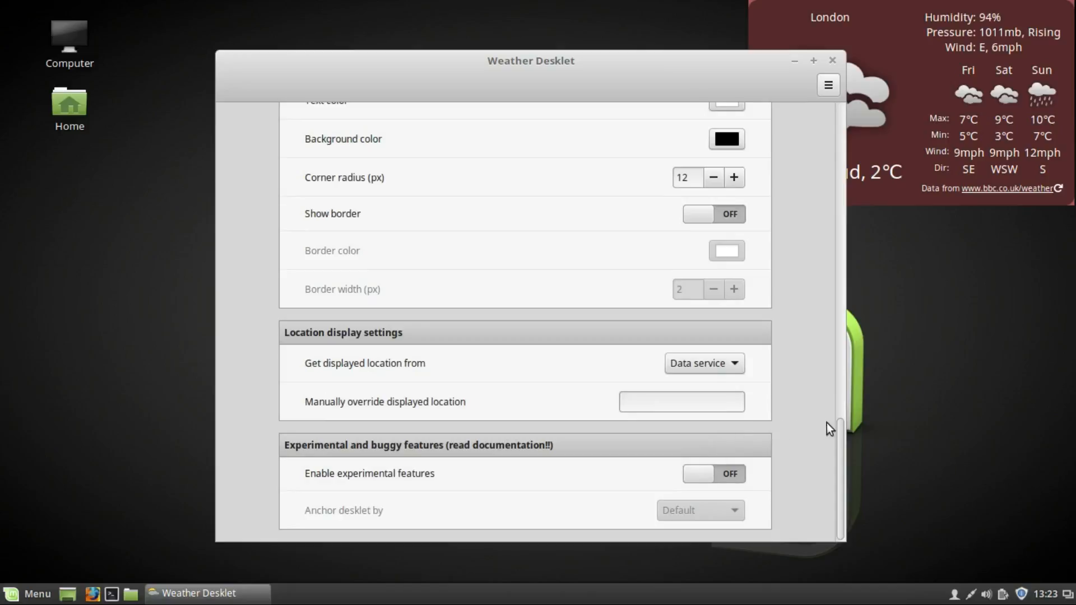
left_click_drag(845, 438, 845, 422)
left_click(840, 402)
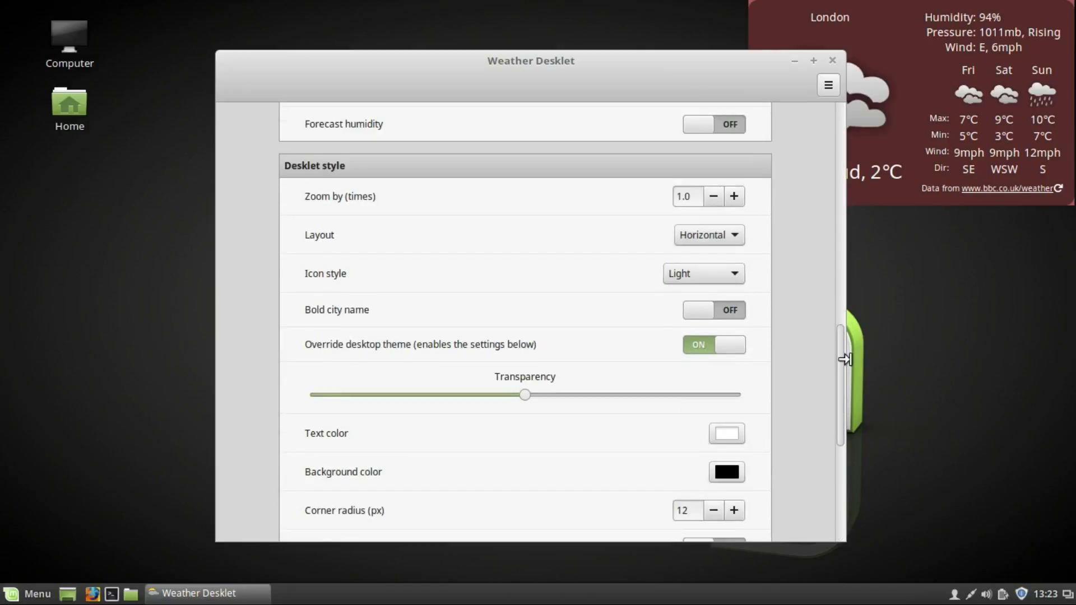
left_click_drag(840, 361, 827, 418)
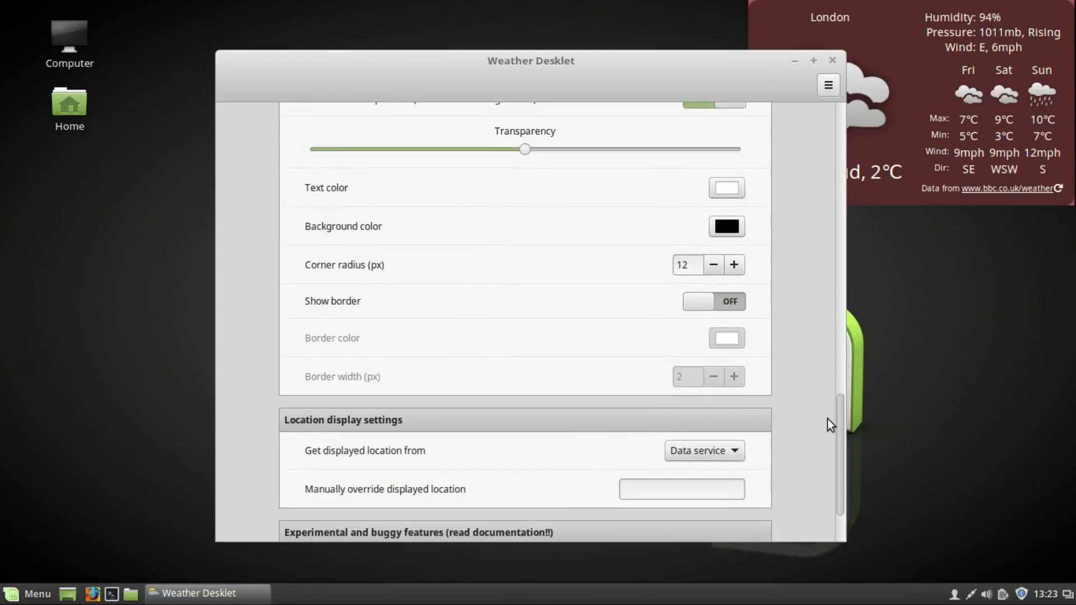
left_click_drag(529, 151, 286, 165)
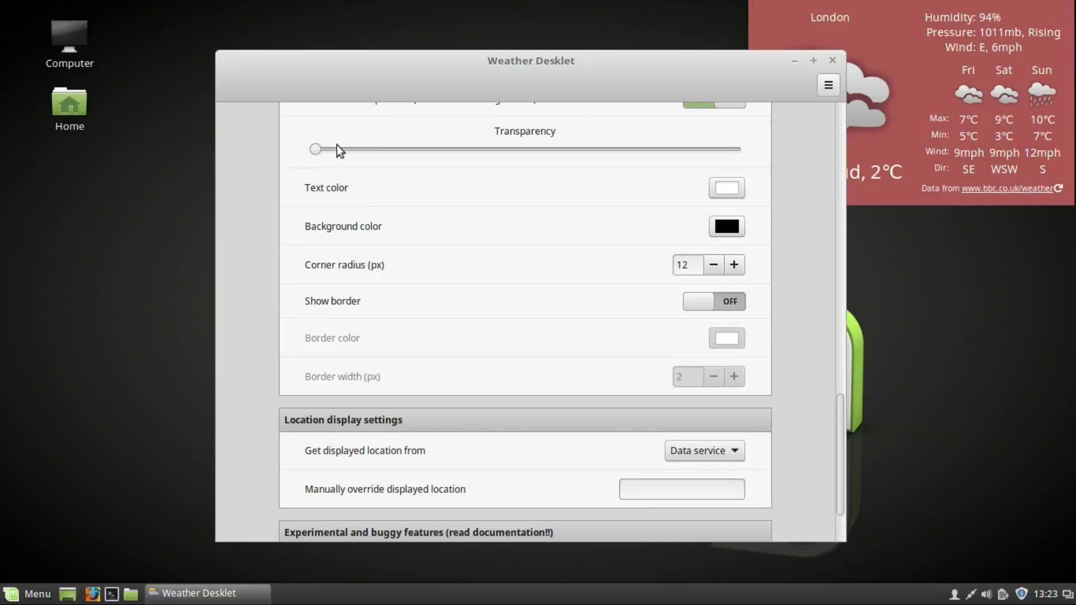
left_click(832, 61)
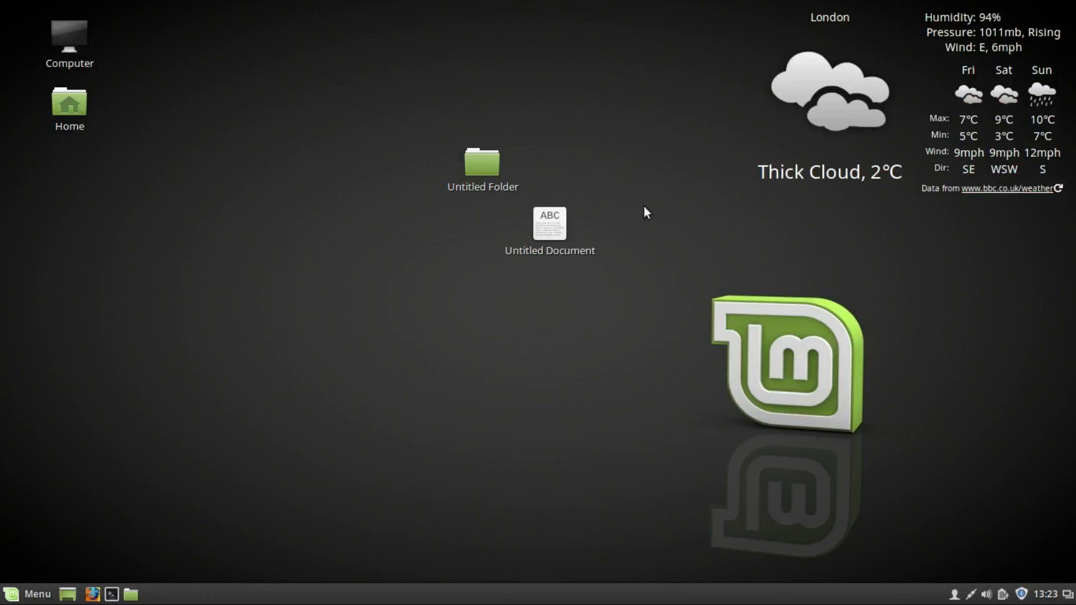
Open the desktop background settings in a maximized window and browse the Sarah collection, ending on the Serena collection
right_click(388, 294)
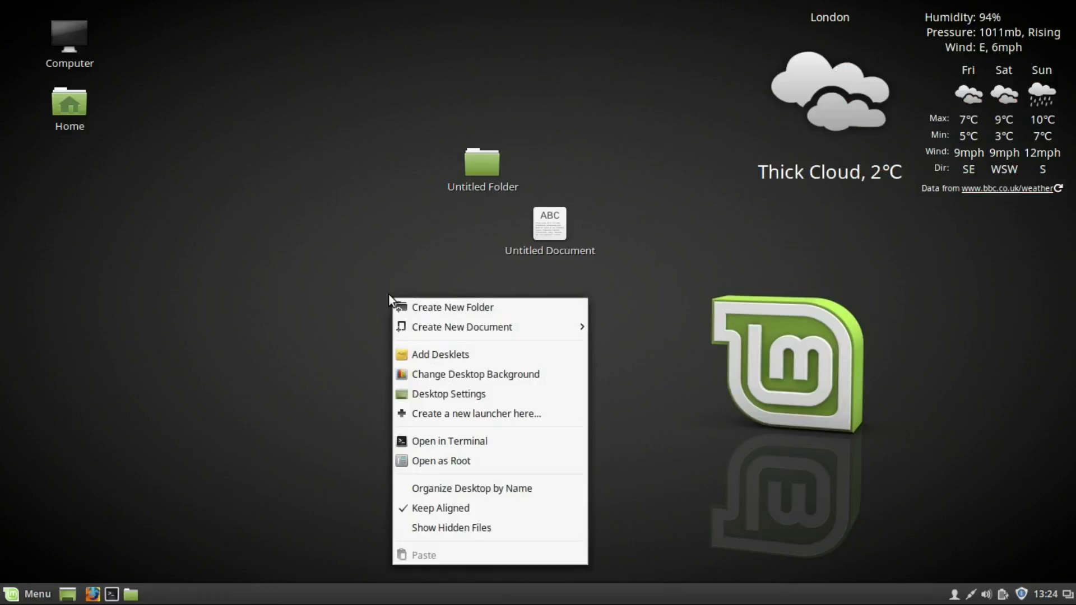
left_click(420, 374)
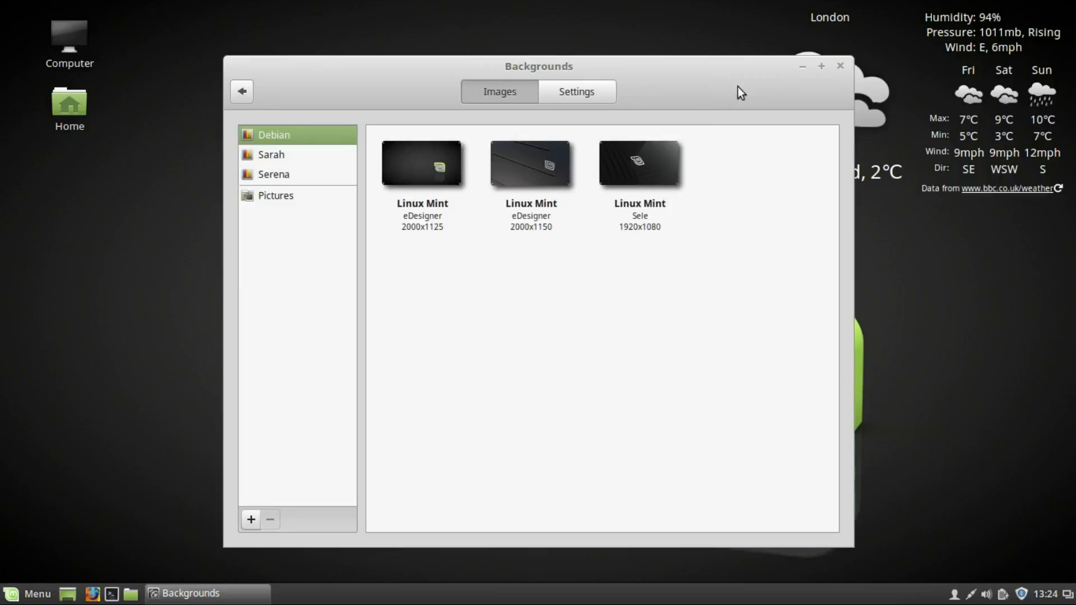
left_click(820, 69)
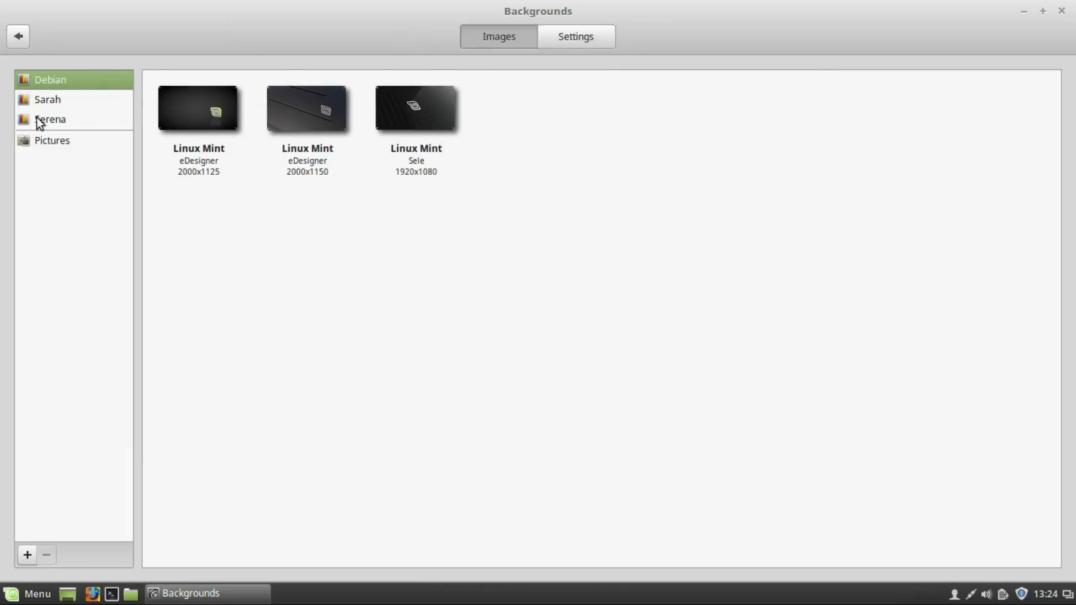
left_click(47, 104)
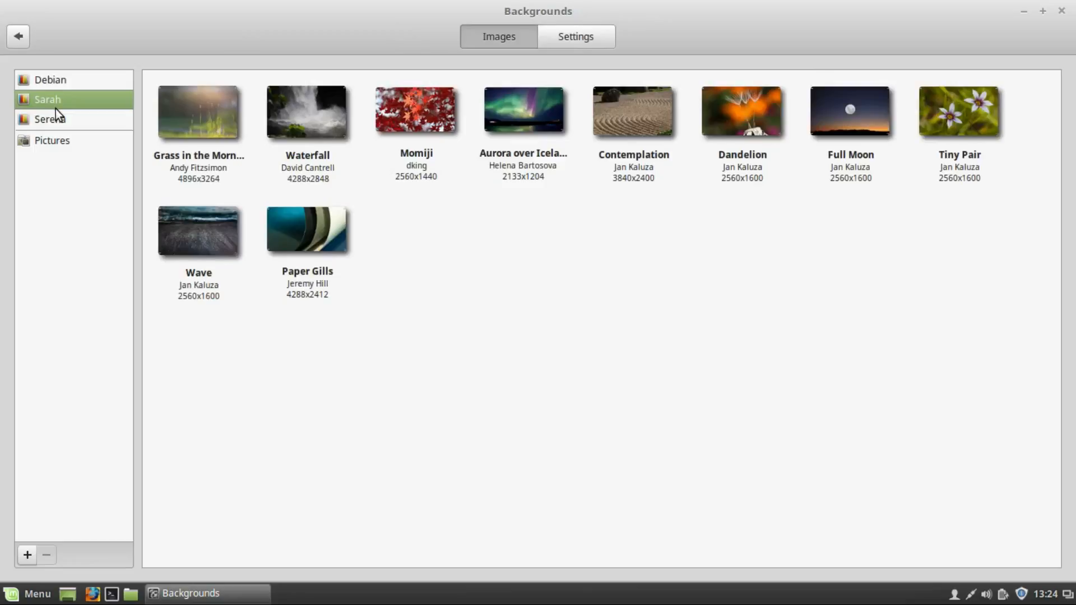
left_click(57, 119)
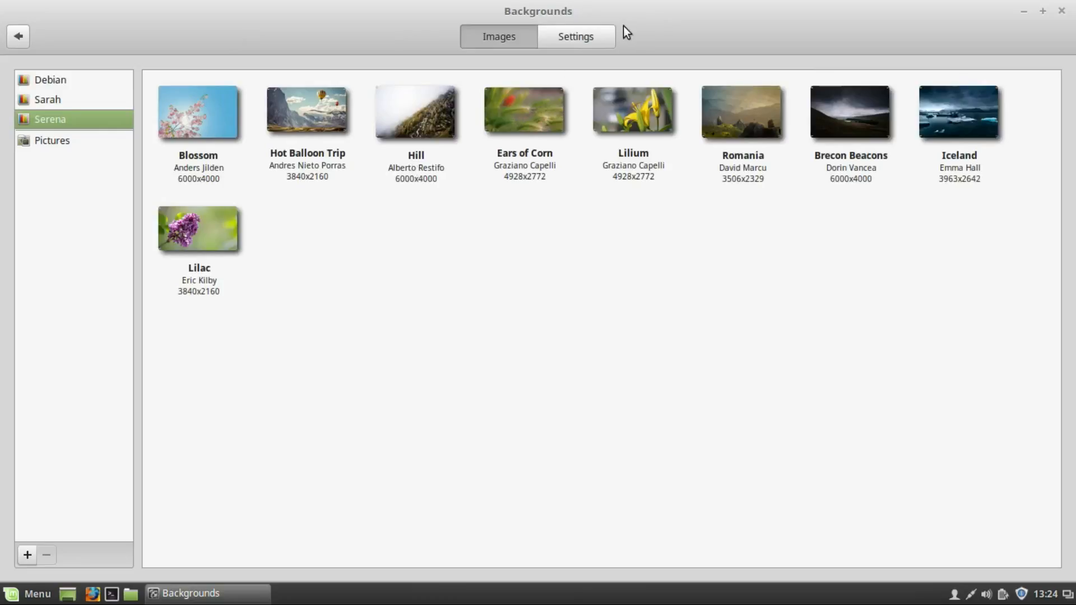
Play the backgrounds as a slideshow with a 5-minute delay in random order, keeping the Zoom picture aspect, and close the settings
left_click(593, 42)
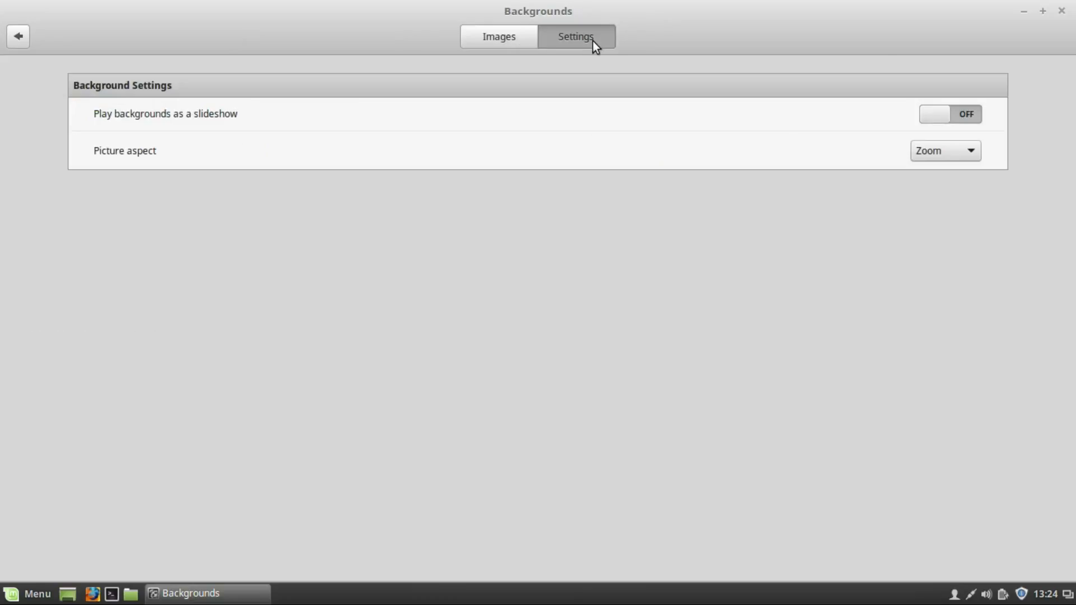
left_click(960, 114)
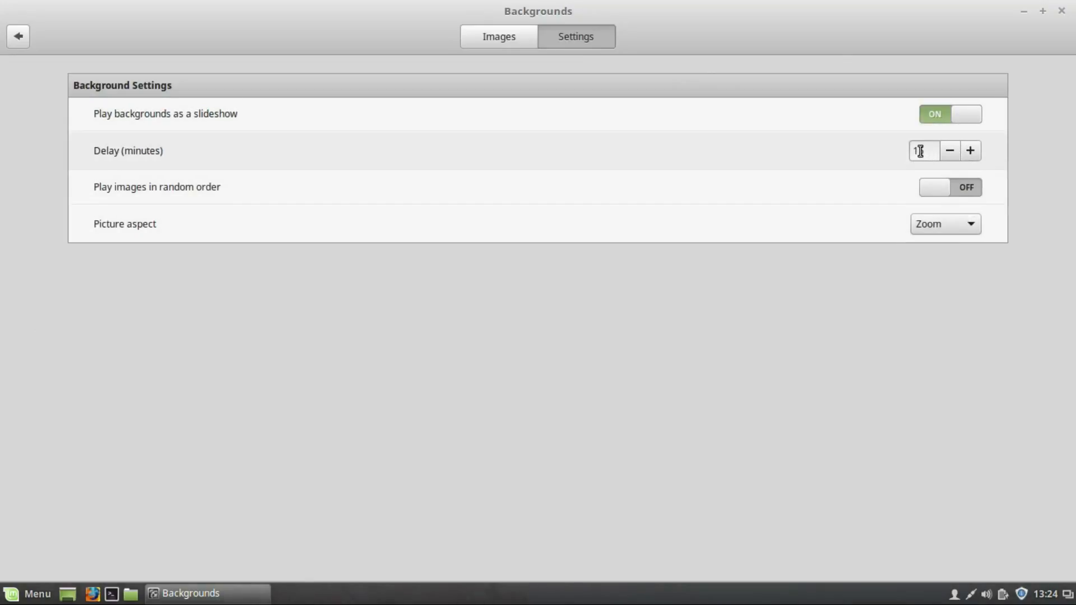
key("BackSpace")
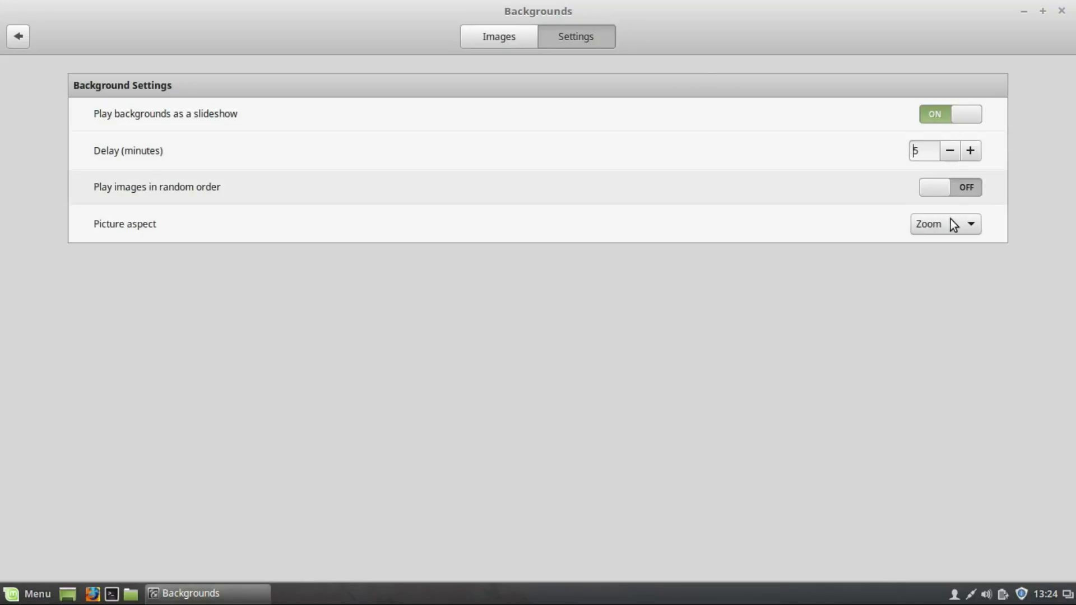
left_click(950, 220)
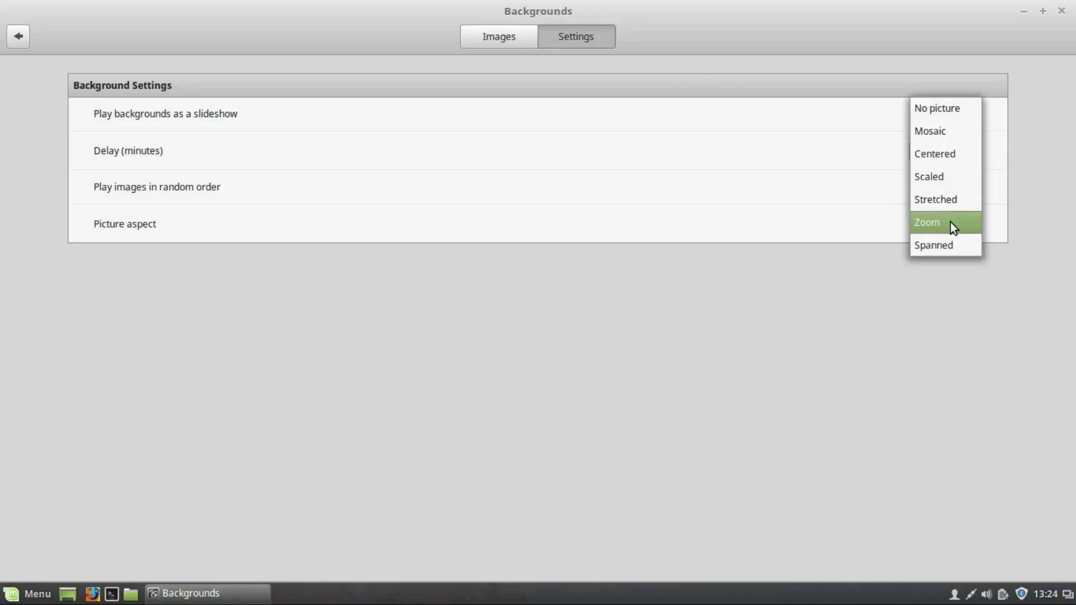
left_click(951, 222)
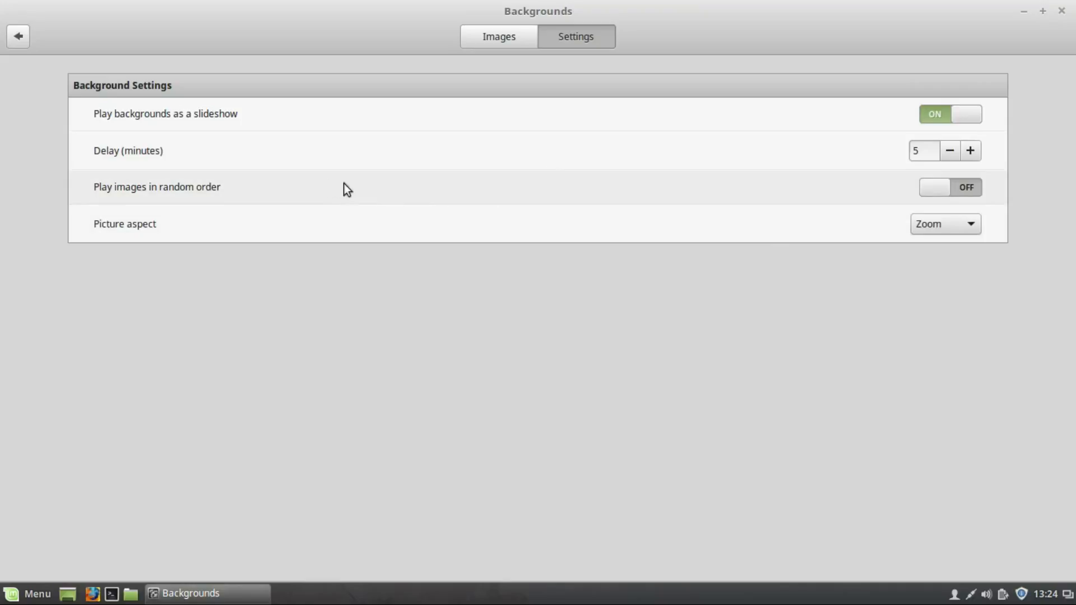
left_click(971, 188)
left_click(18, 33)
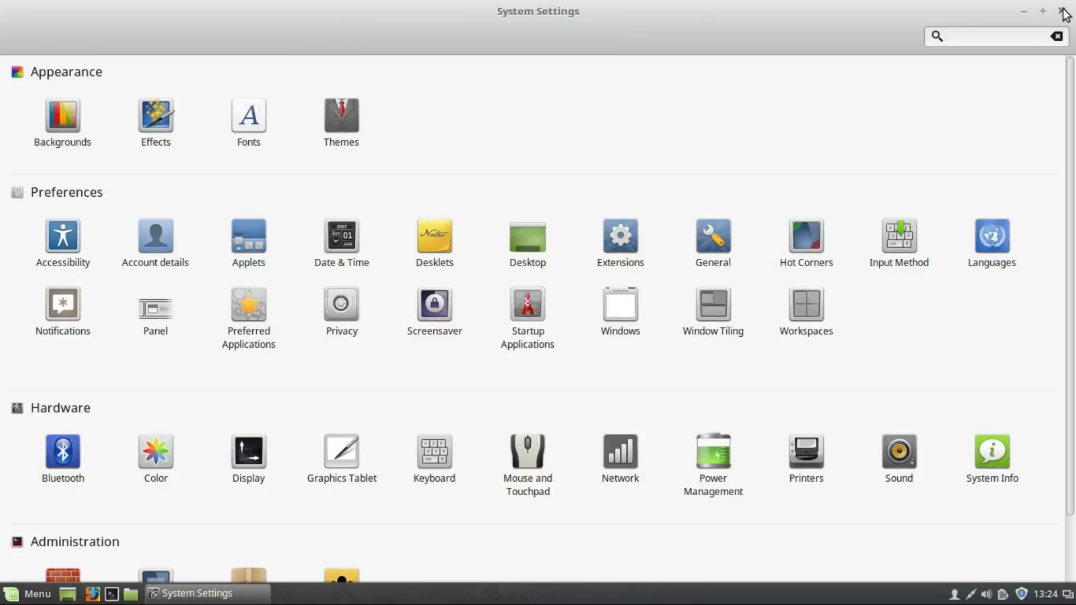
left_click(1065, 10)
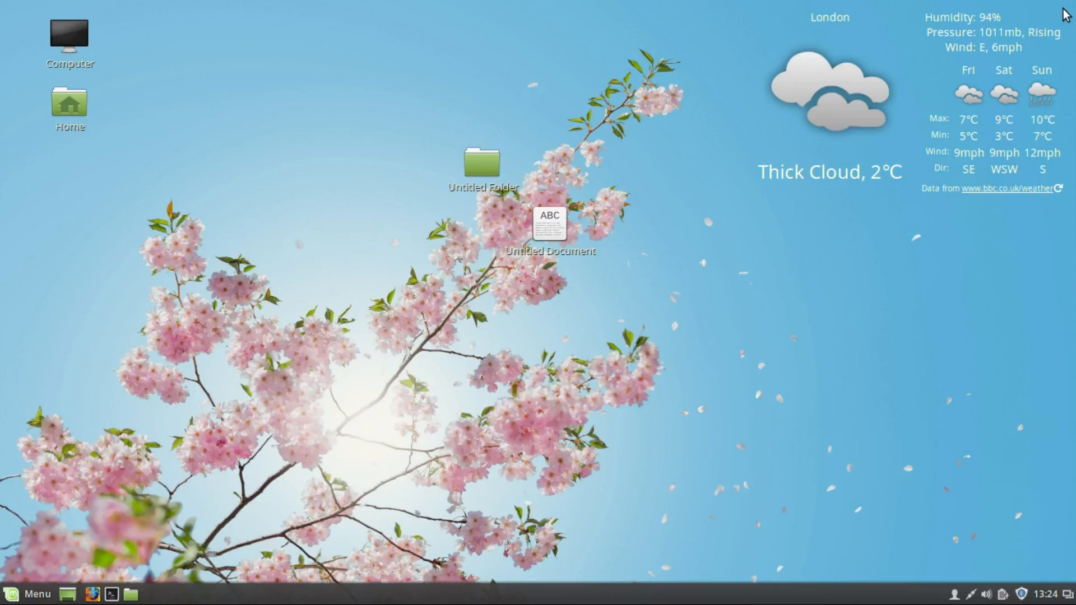
Create a desktop launcher named firefox with the command firefox, without adding it to the menu
right_click(554, 324)
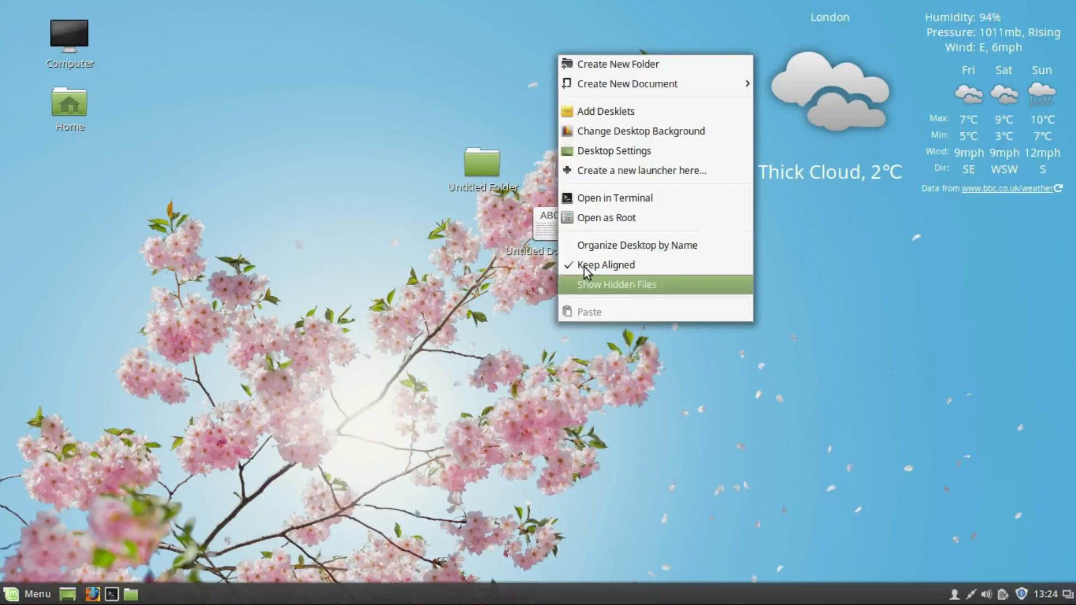
left_click(607, 175)
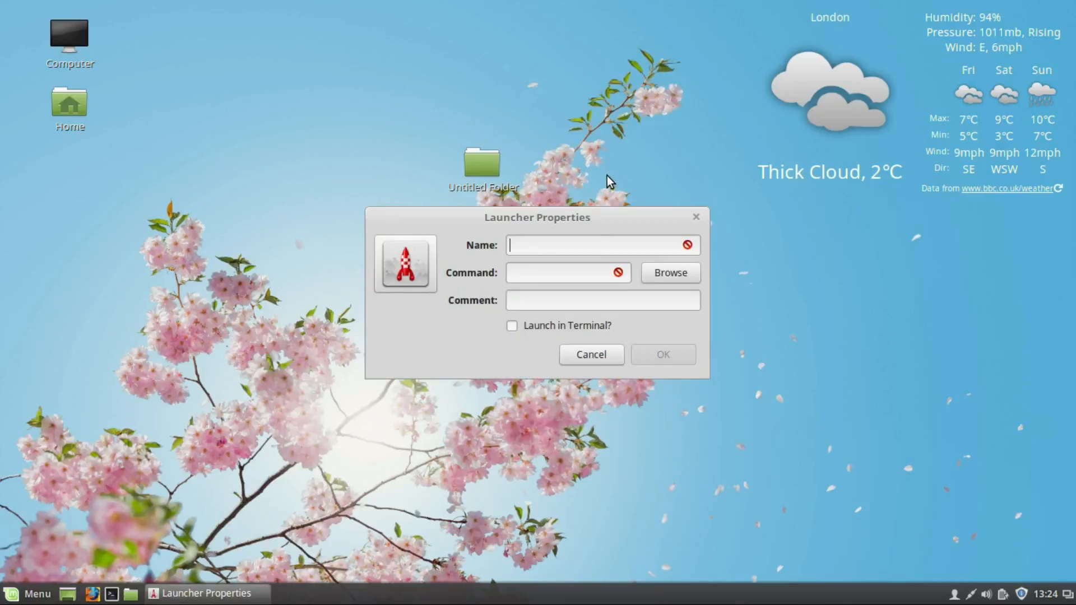
type("firefox")
left_click(558, 272)
type("firefox")
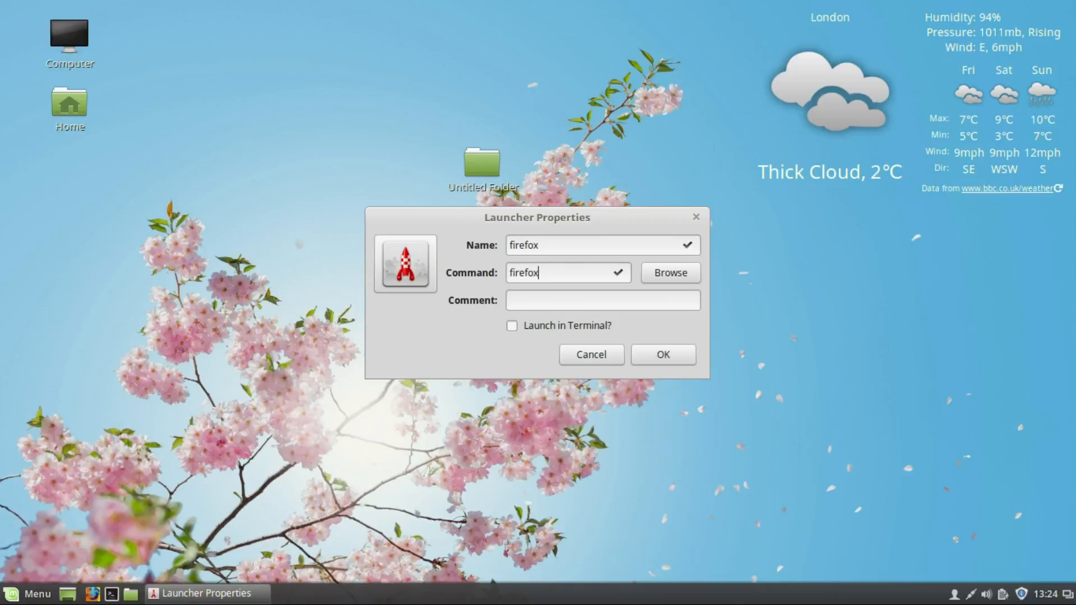
left_click(662, 357)
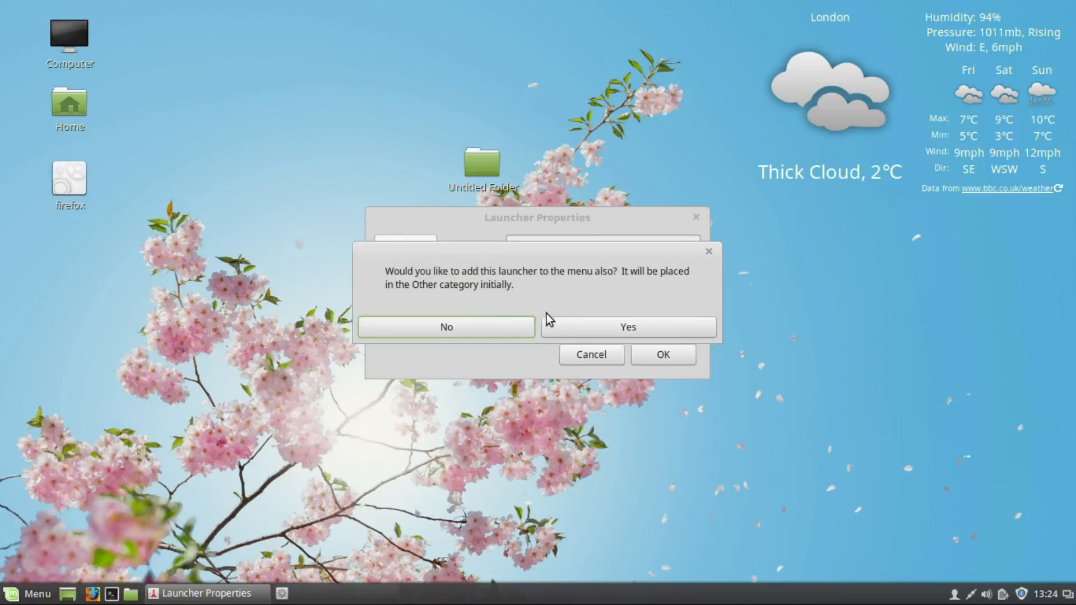
left_click(516, 324)
Start Firefox from the new desktop launcher, check its version in the About information, and close the browser
left_click(75, 176)
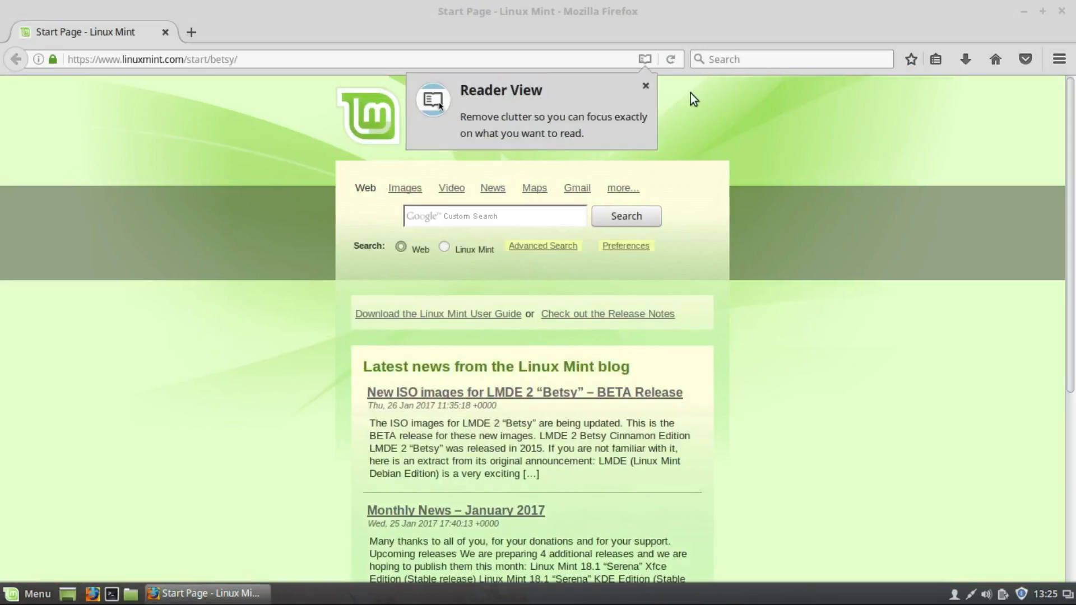
left_click(1059, 59)
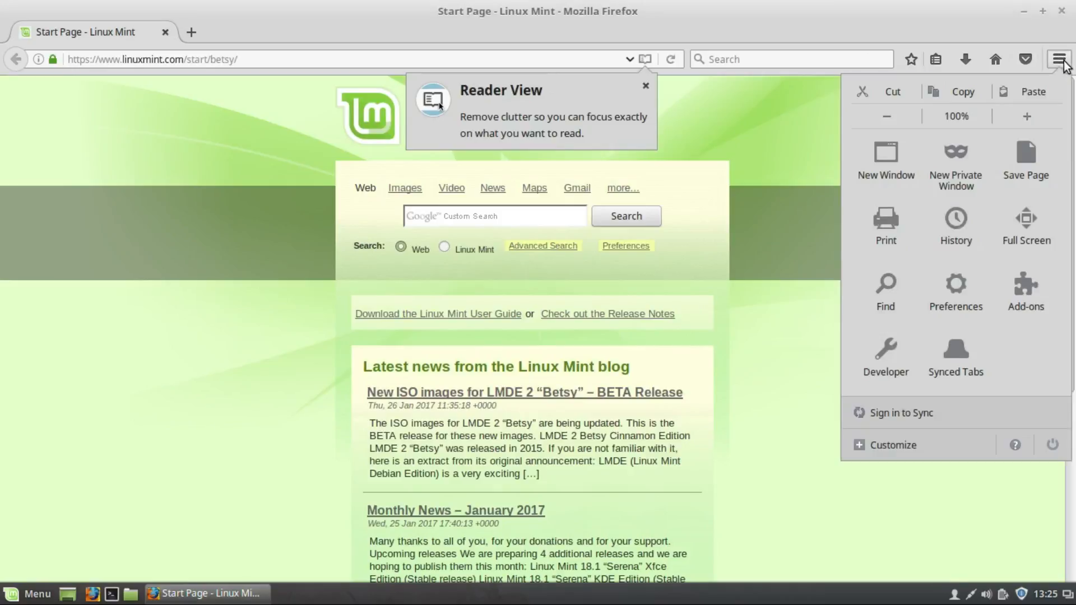
left_click(1017, 449)
left_click(941, 281)
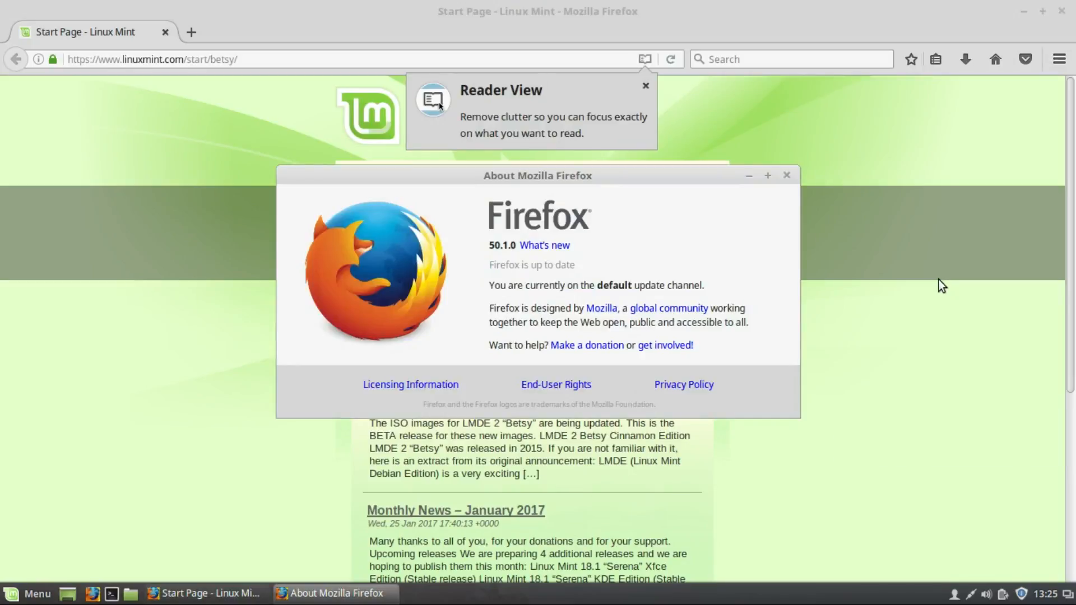
left_click(786, 177)
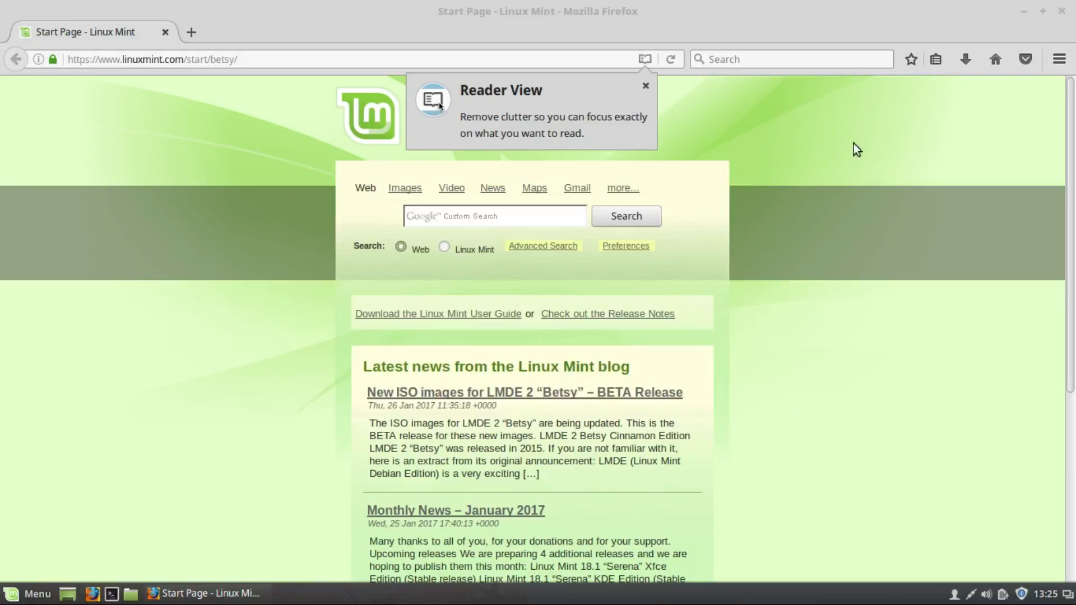
left_click(1062, 11)
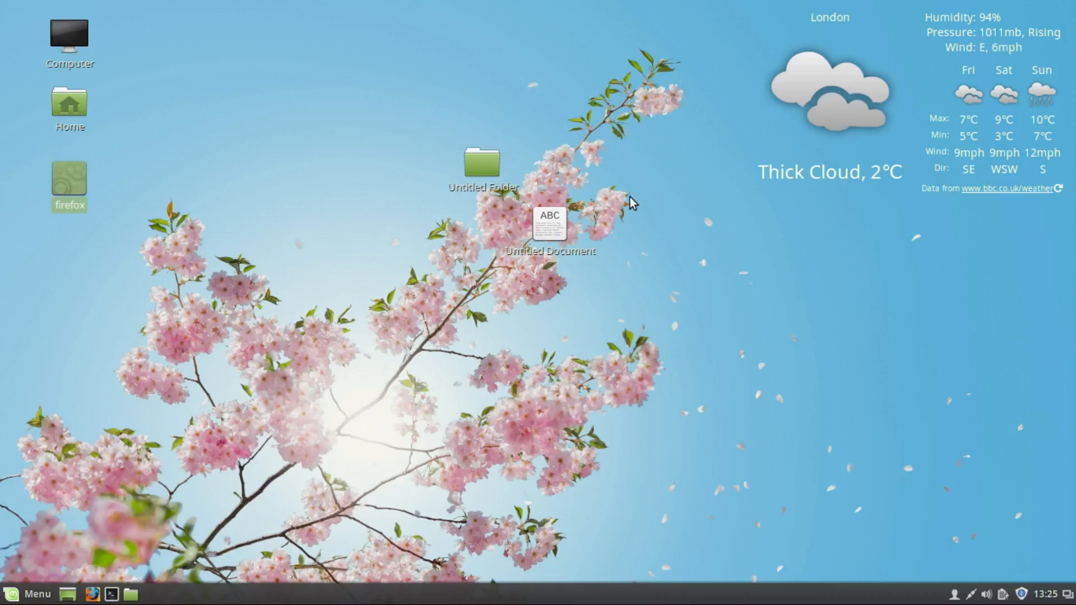
Open the desktop settings and turn off the Computer desktop icon
right_click(630, 197)
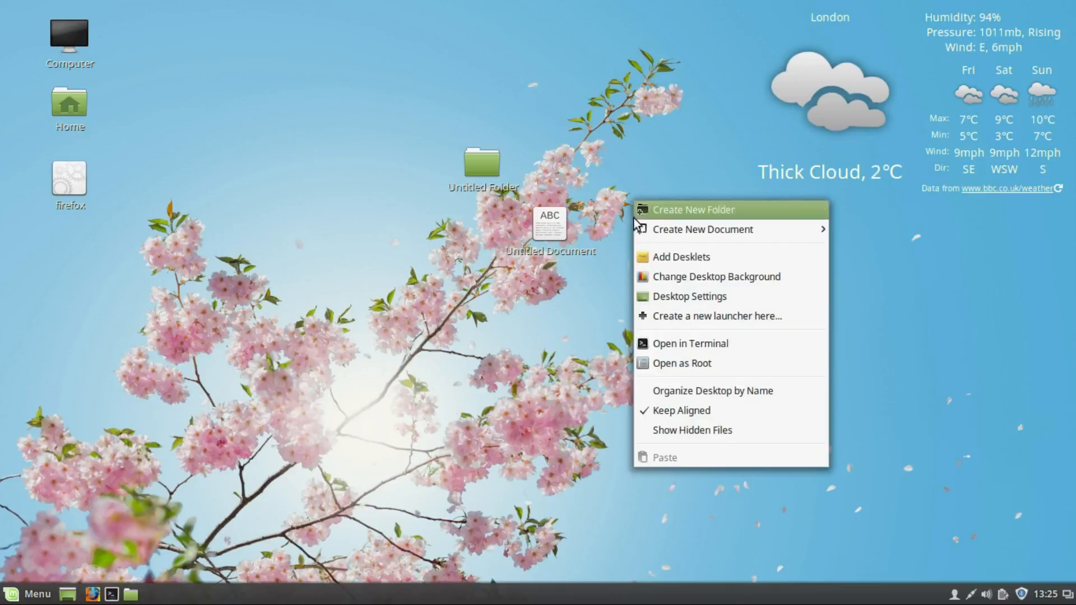
left_click(660, 295)
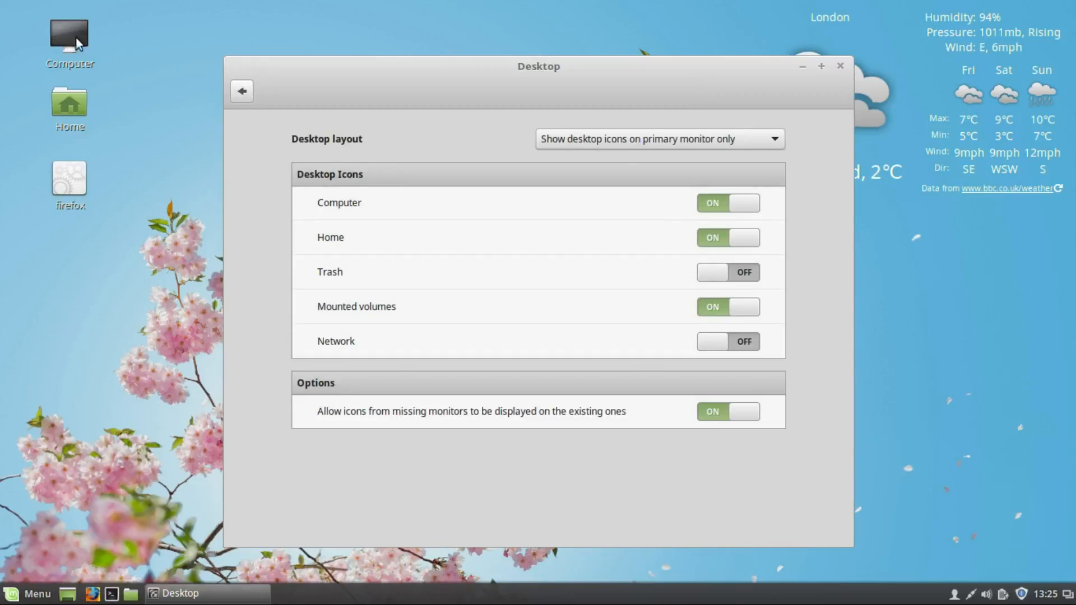
left_click(712, 204)
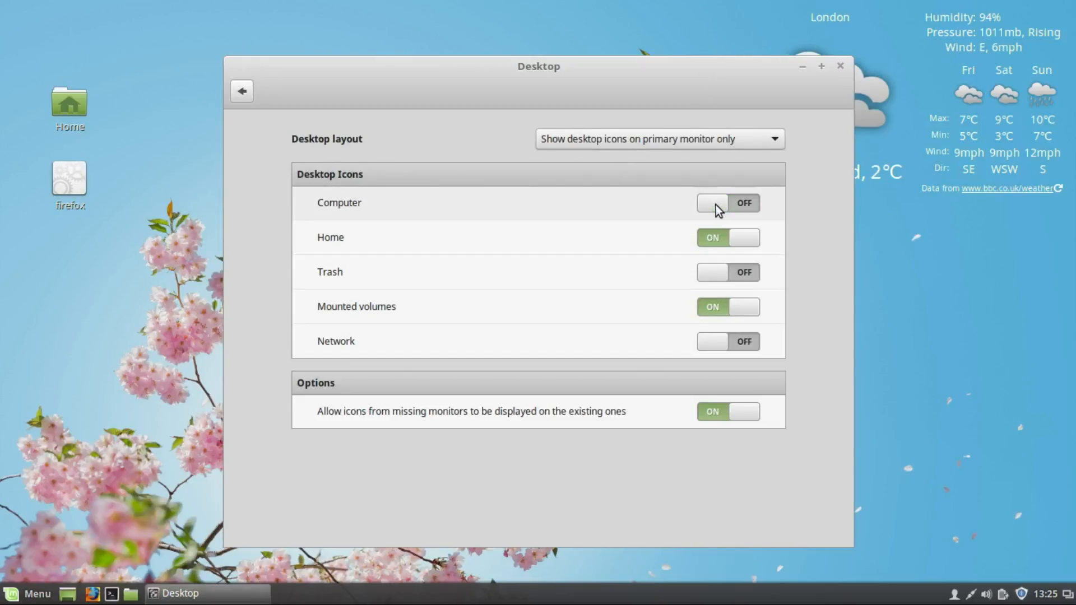
Turn on the Computer and Trash desktop icons and close the desktop settings
left_click(740, 206)
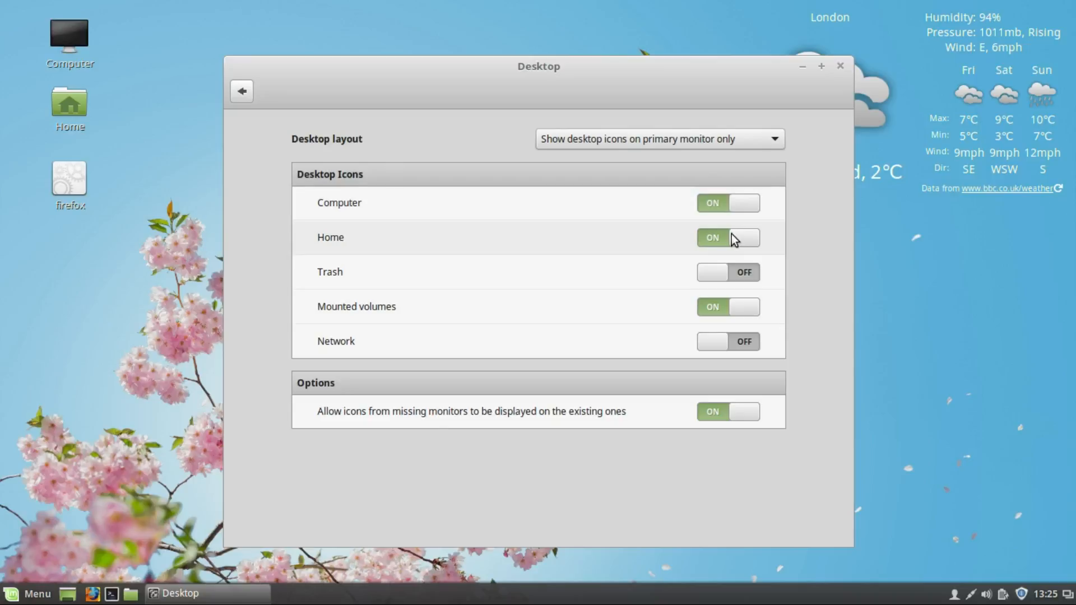
left_click(742, 273)
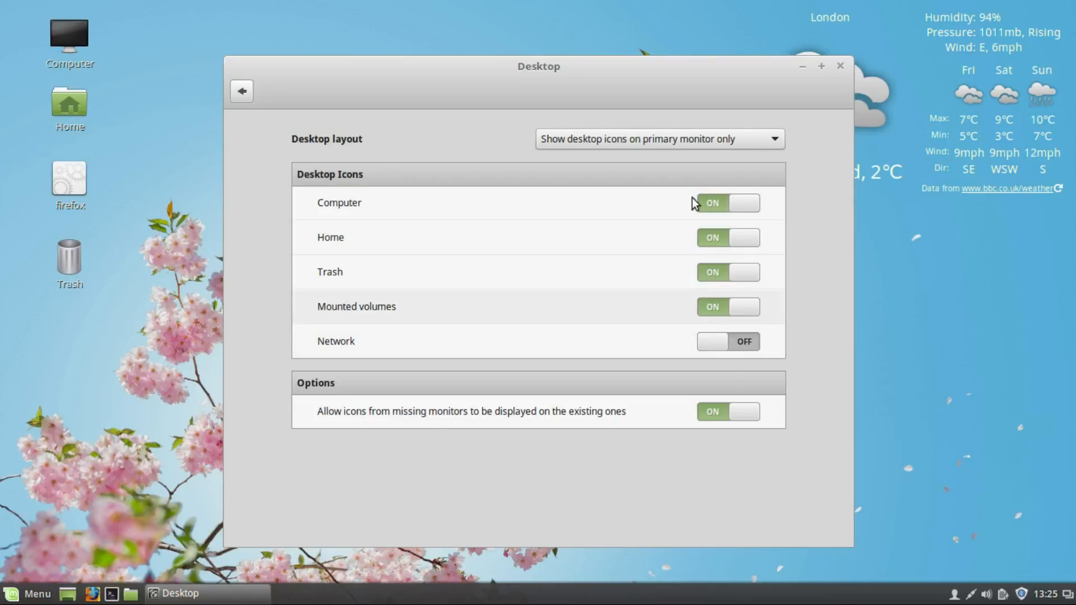
left_click(839, 67)
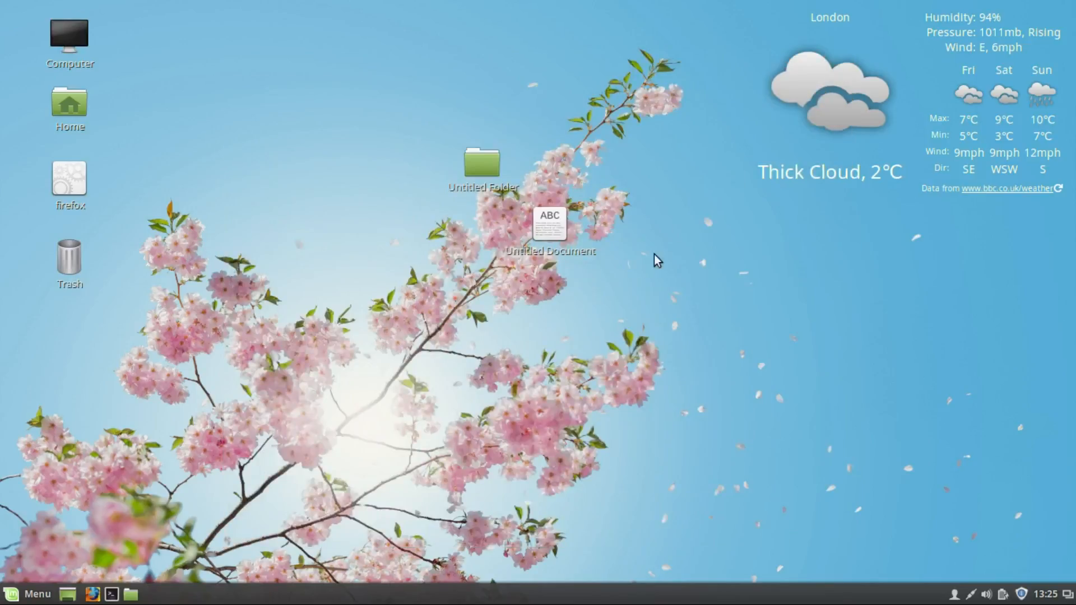
Open a terminal in the Desktop folder, check the kernel release with uname -r, and close the terminal
right_click(640, 289)
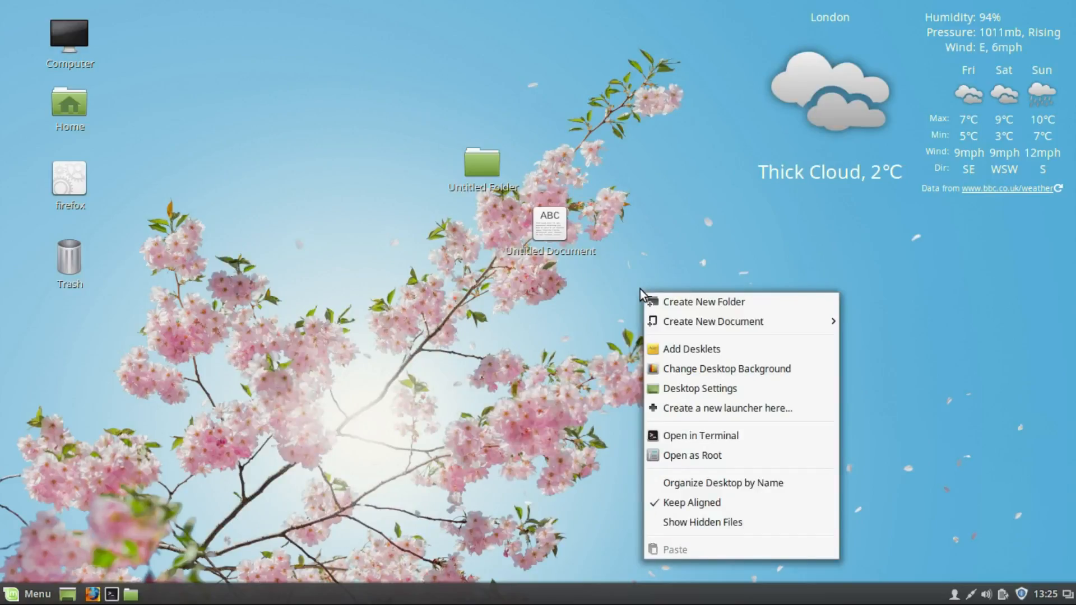
left_click(675, 435)
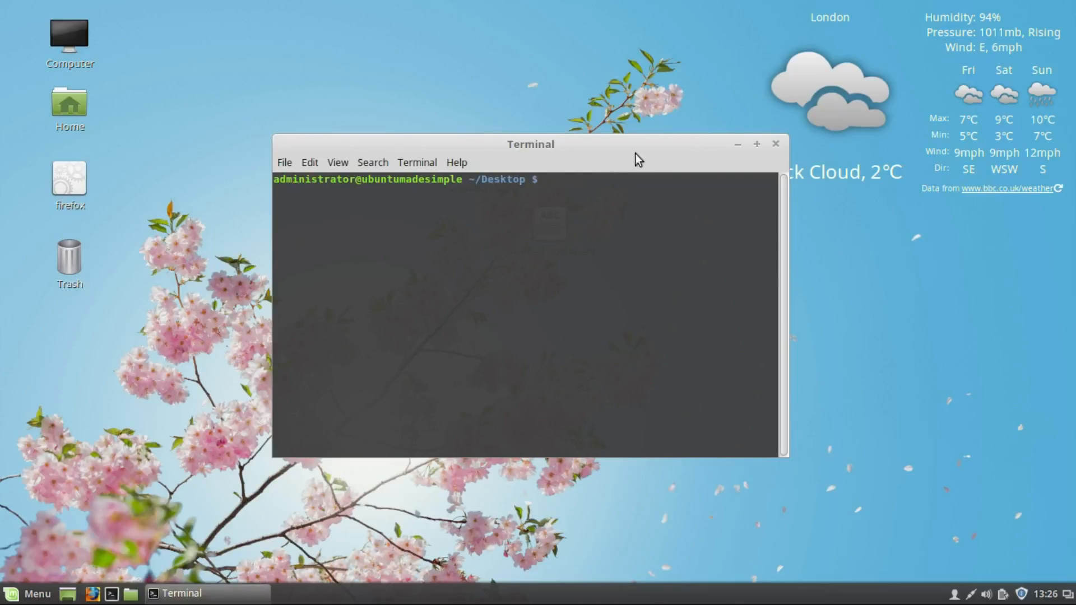
type("uname -r")
key("Return")
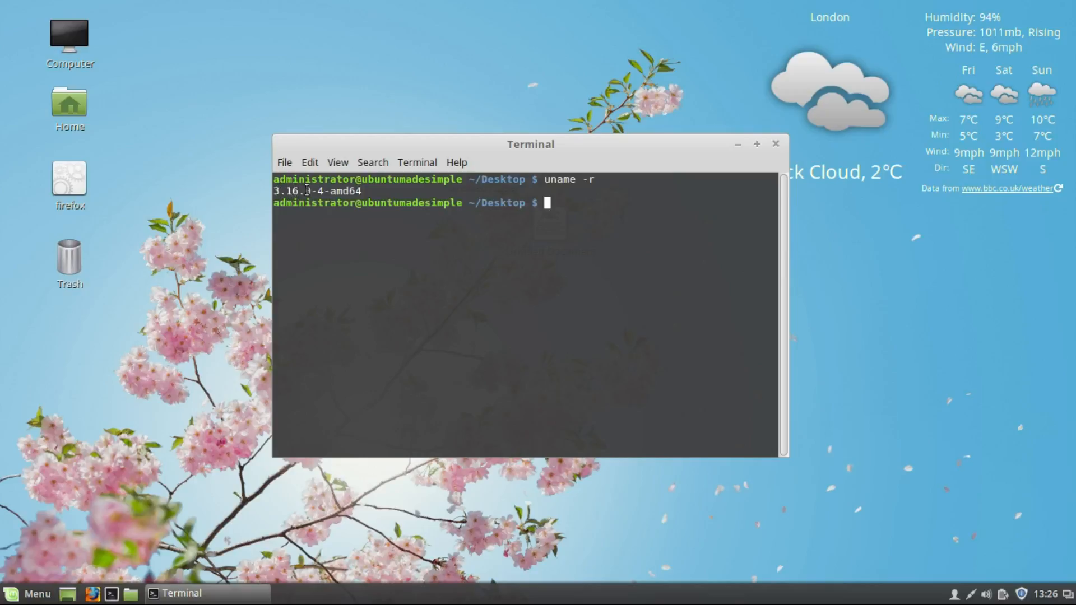
left_click(776, 144)
Open the Desktop folder as root, authenticating with the account password, and close the elevated file manager window
right_click(582, 328)
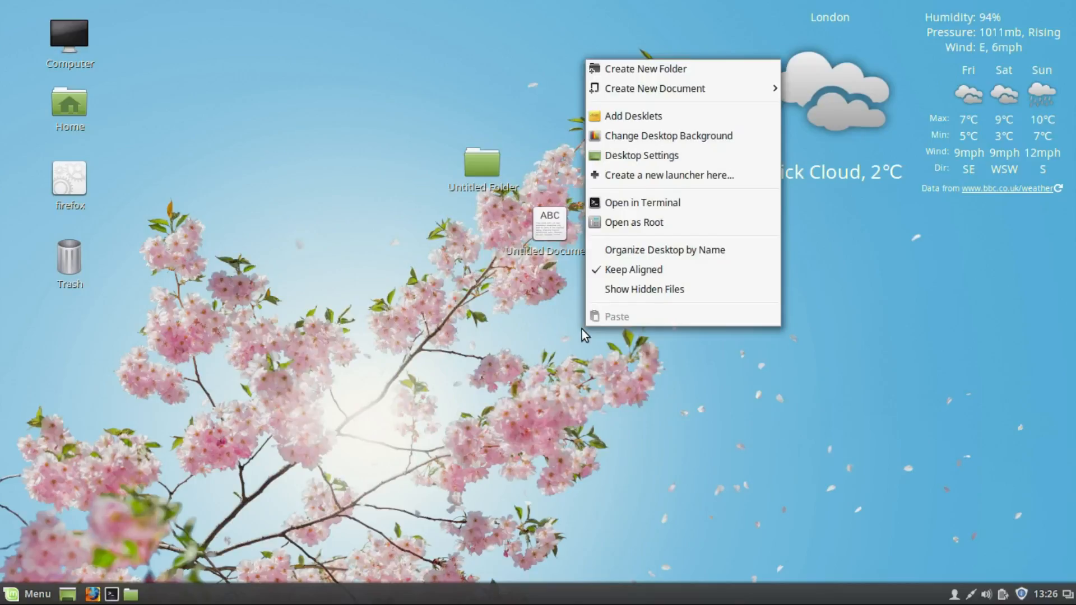
left_click(617, 224)
type("••")
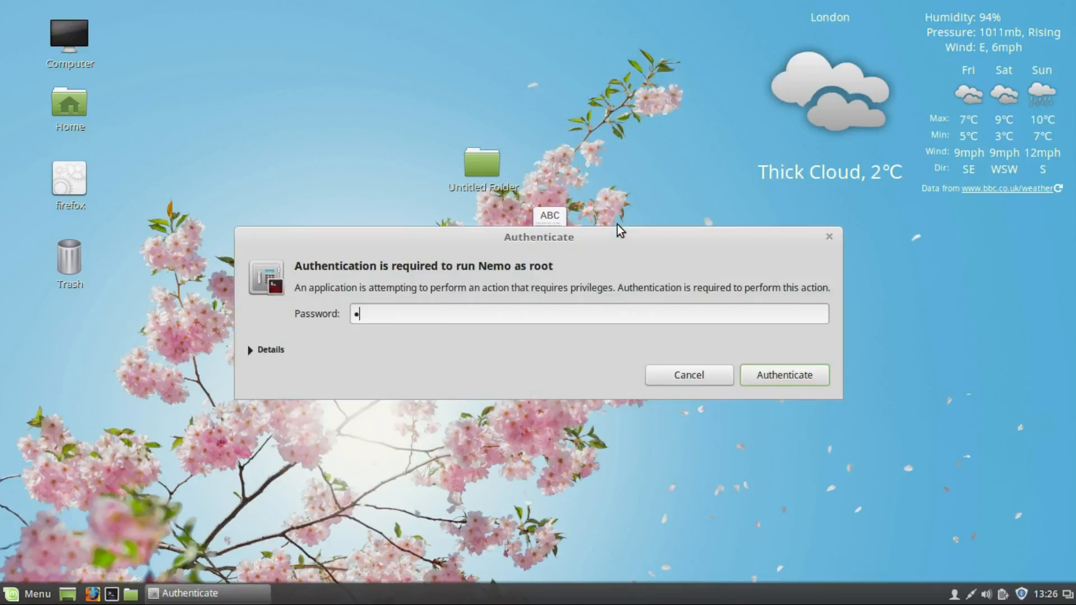
type("••••")
key("Return")
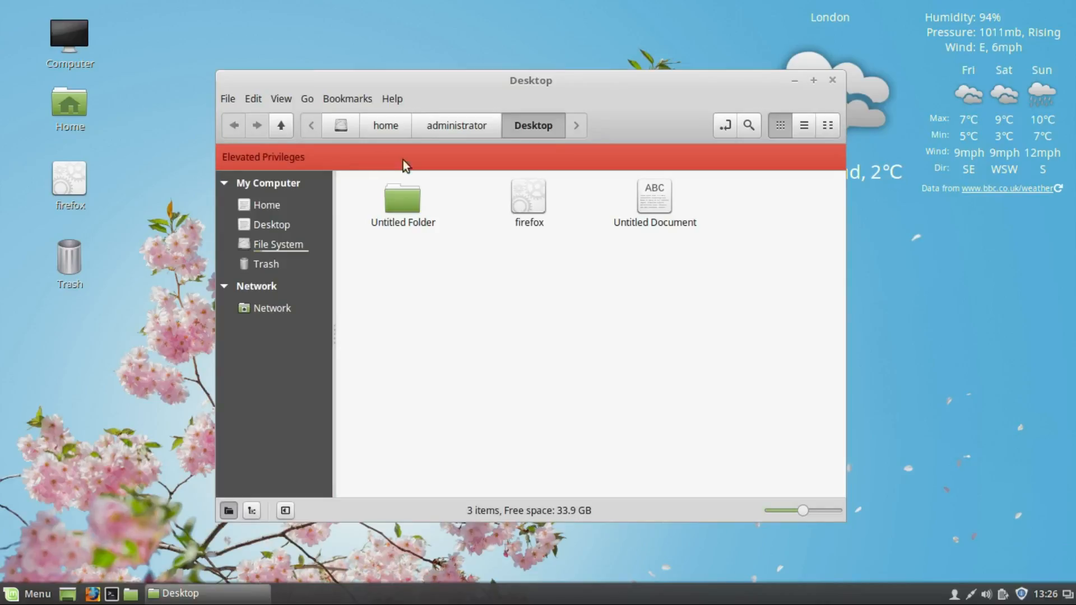
left_click(832, 81)
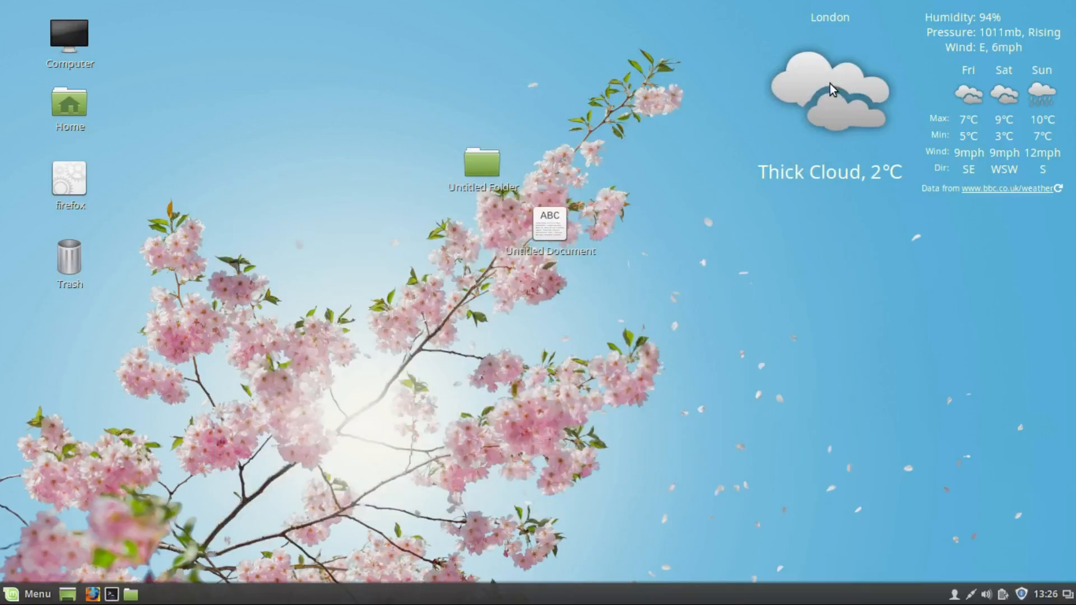
Organize the desktop icons by name
right_click(631, 232)
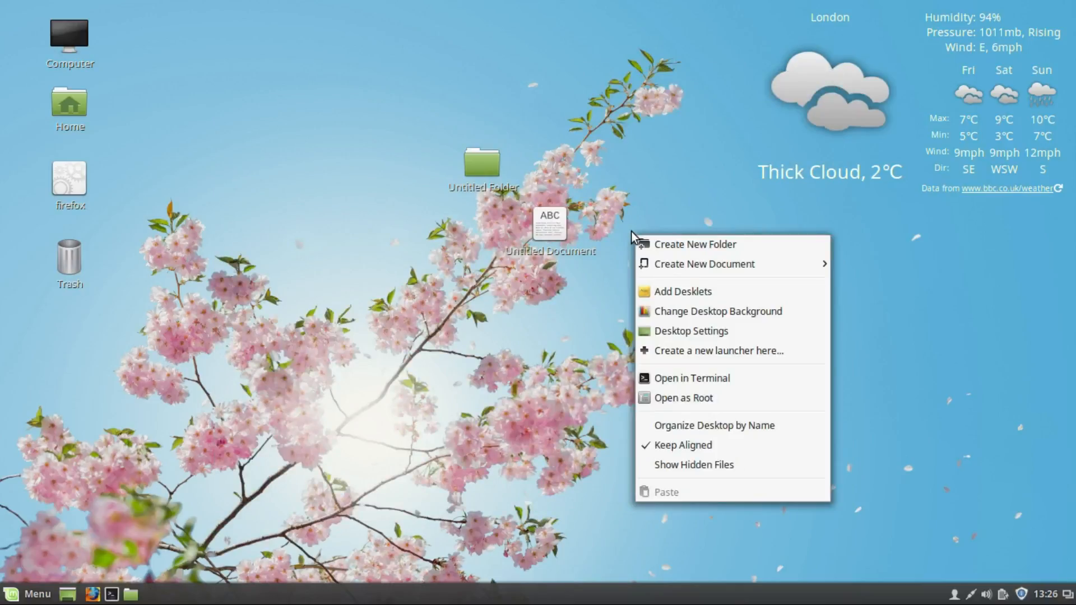
left_click(667, 427)
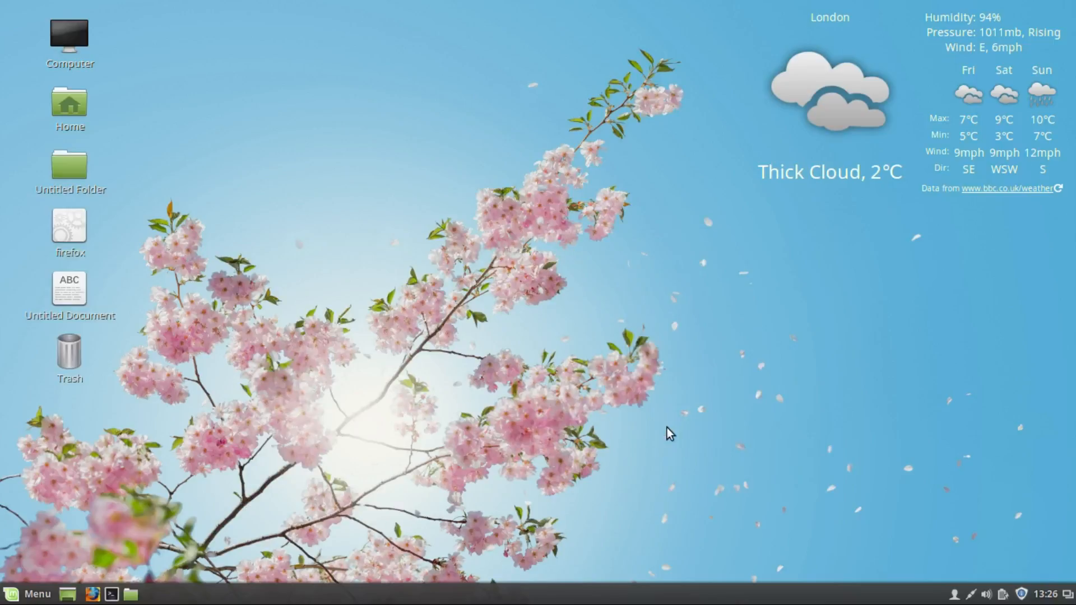
Turn on the display of hidden files on the desktop and turn it off again
right_click(610, 345)
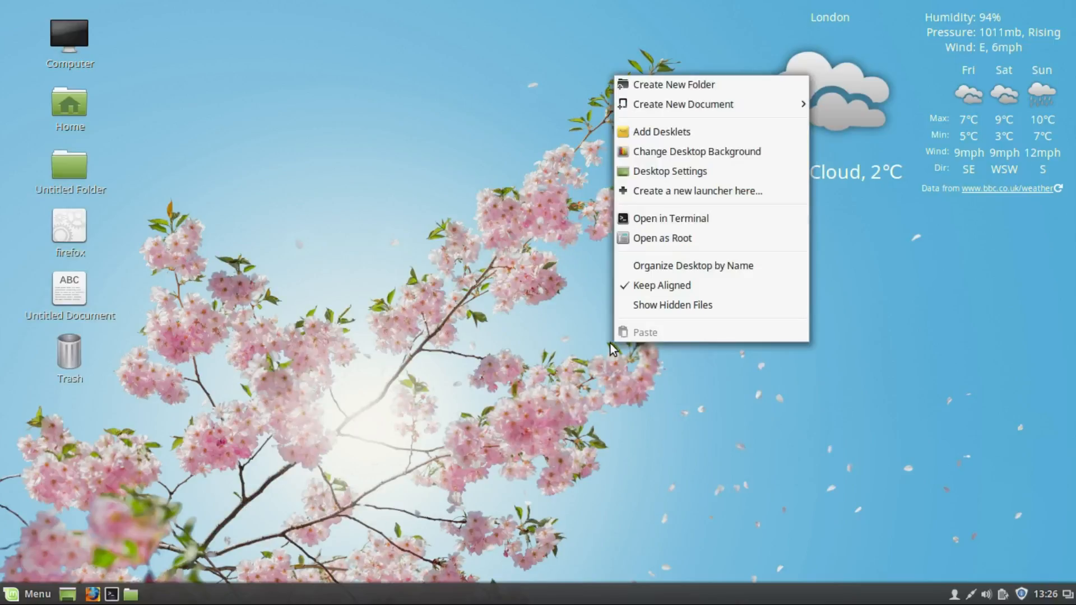
left_click(637, 307)
right_click(637, 310)
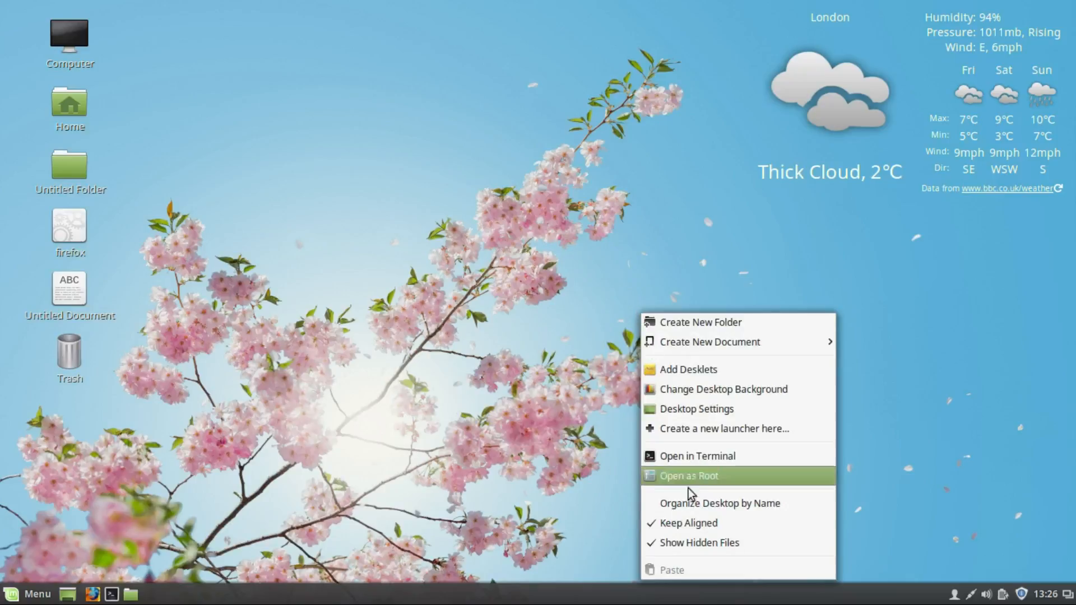
left_click(684, 543)
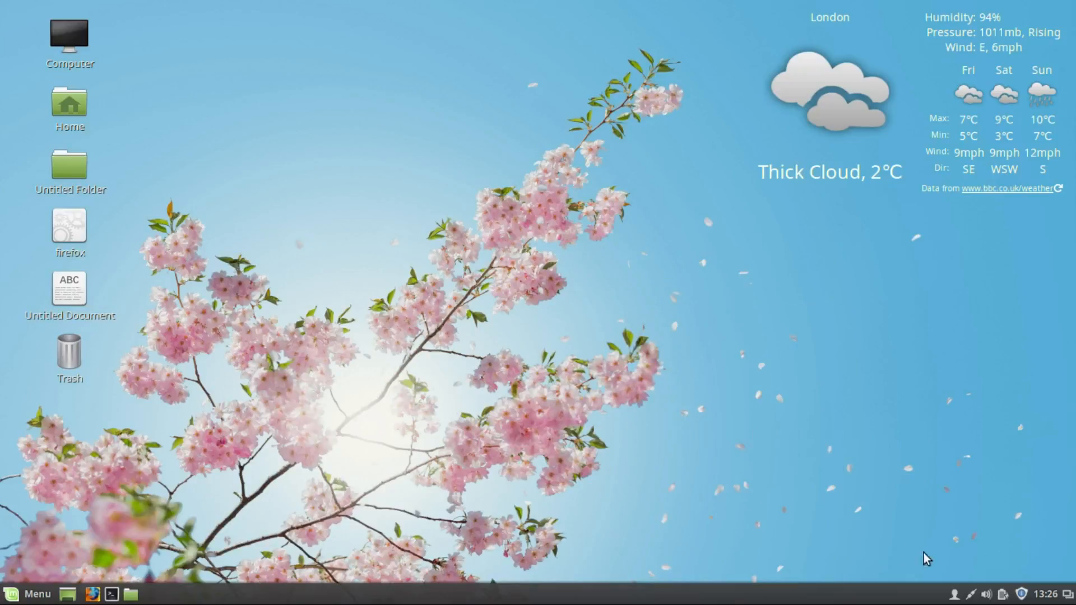
Open the Update Manager and apply the "Don't break my computer!" update policy
left_click(1058, 595)
left_click(1057, 596)
left_click(1021, 594)
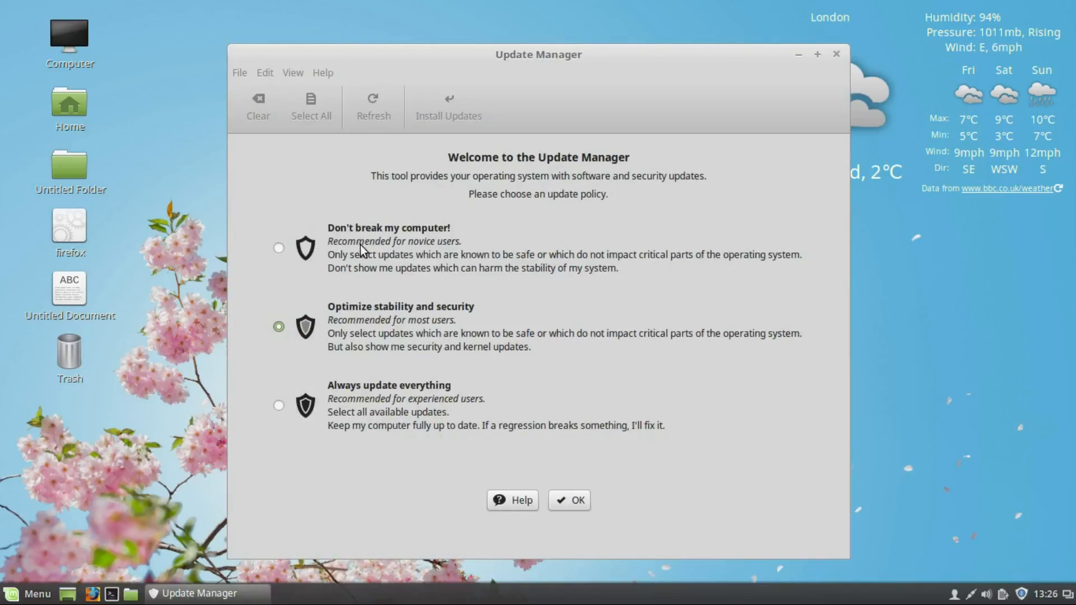
left_click(278, 247)
left_click(570, 500)
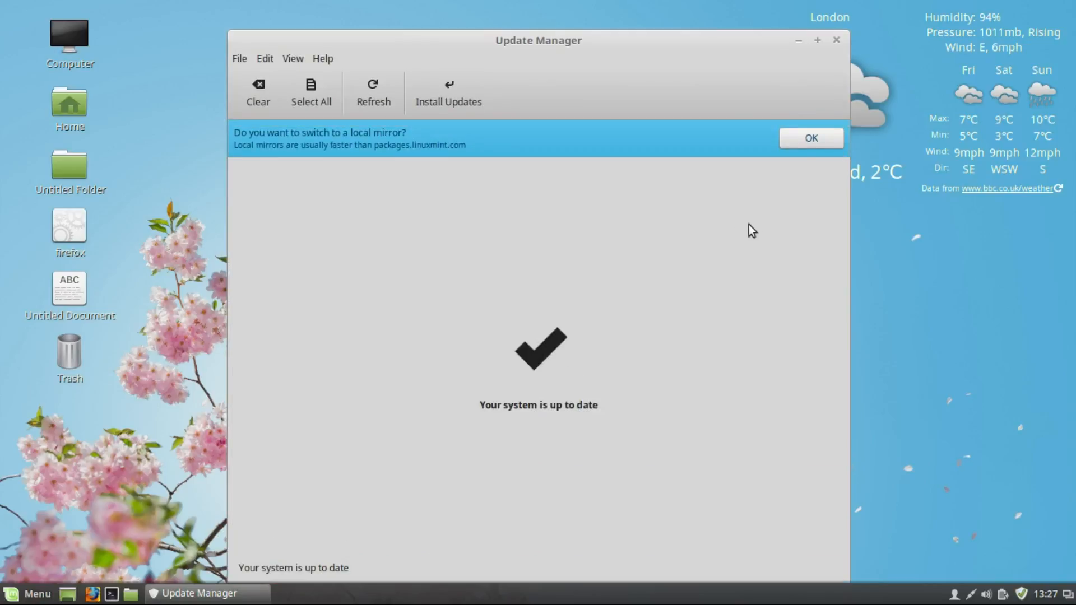
left_click(801, 144)
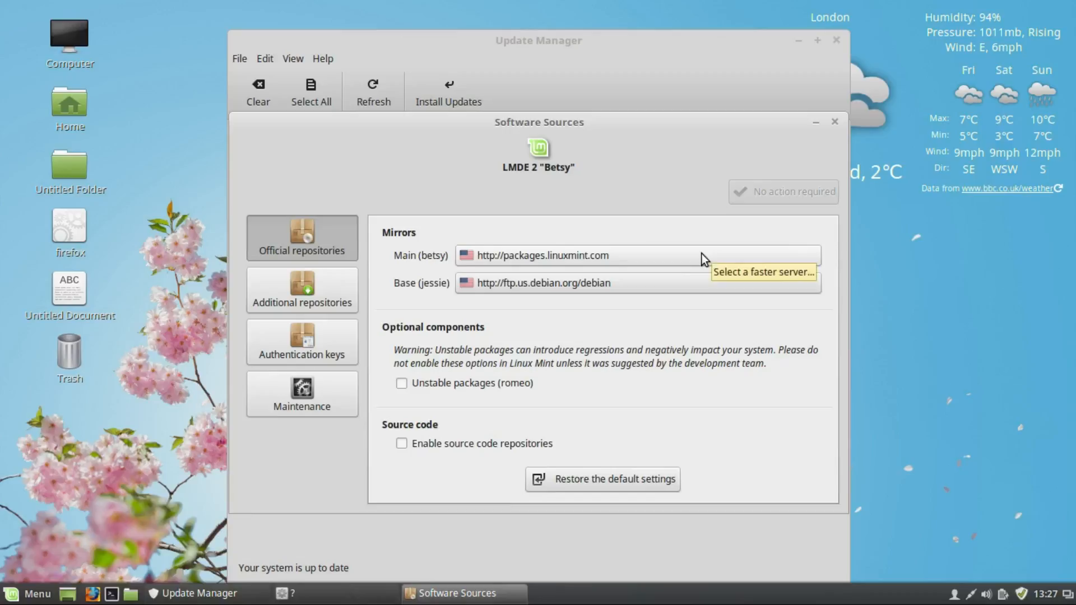
left_click(701, 253)
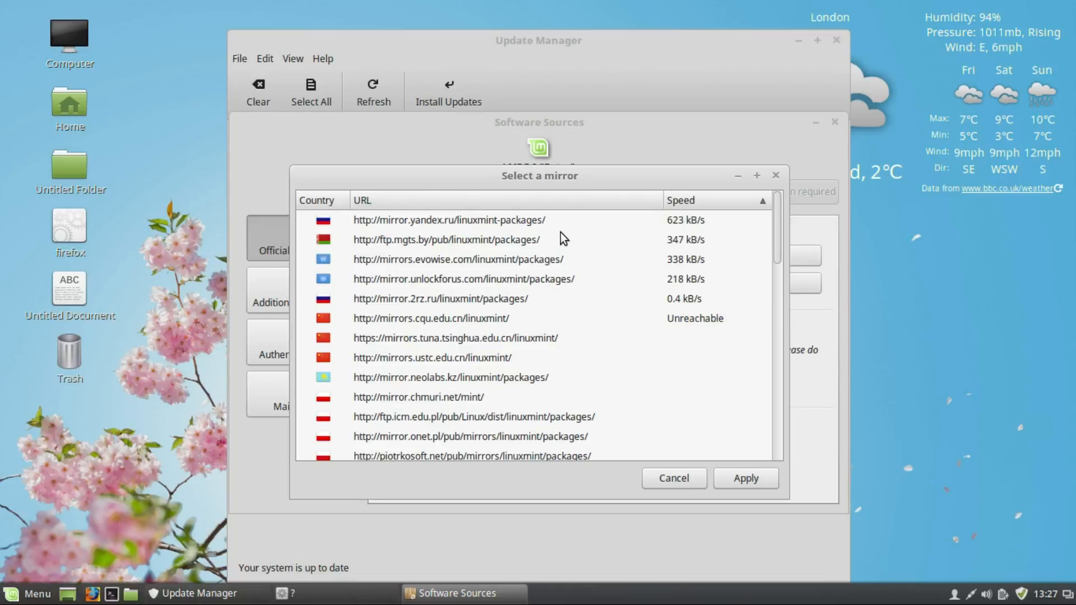
left_click(614, 218)
left_click(751, 473)
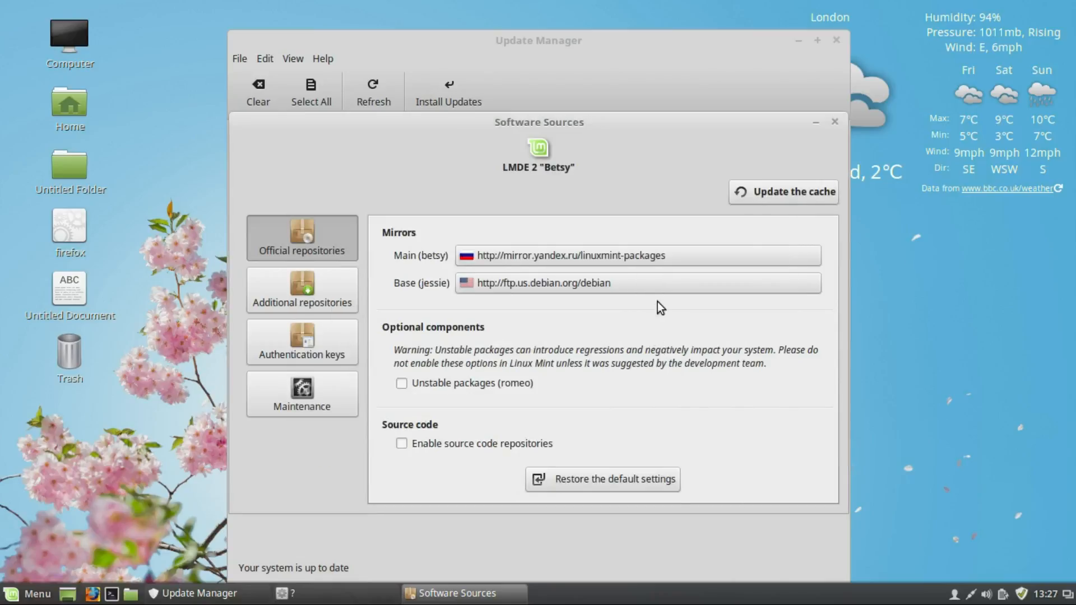
View the mirrors offered for Base (jessie), close the list, and update the package cache
left_click(660, 282)
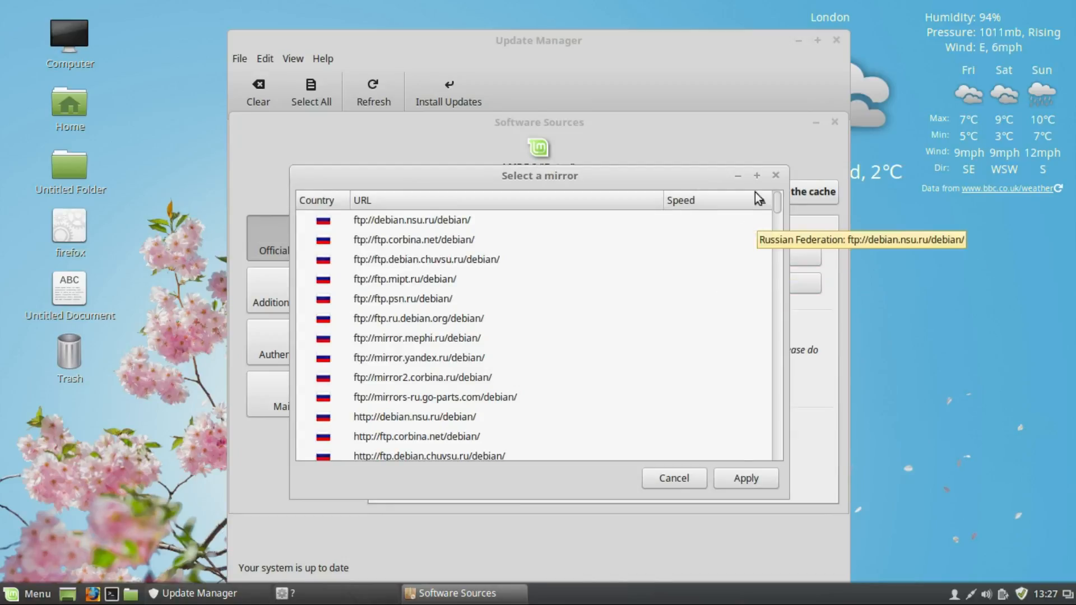
left_click(776, 176)
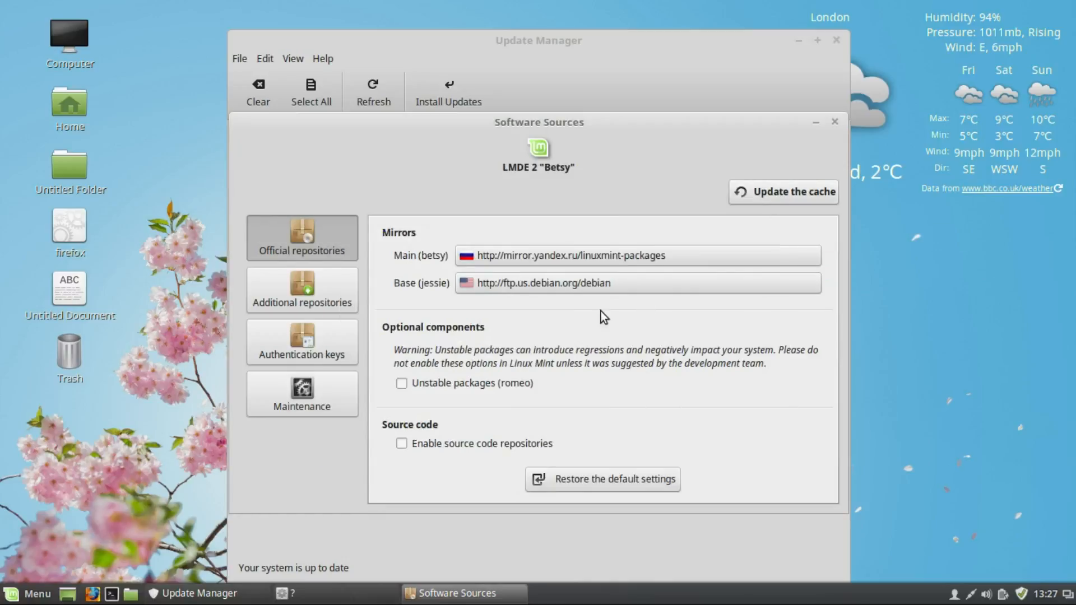
left_click(746, 196)
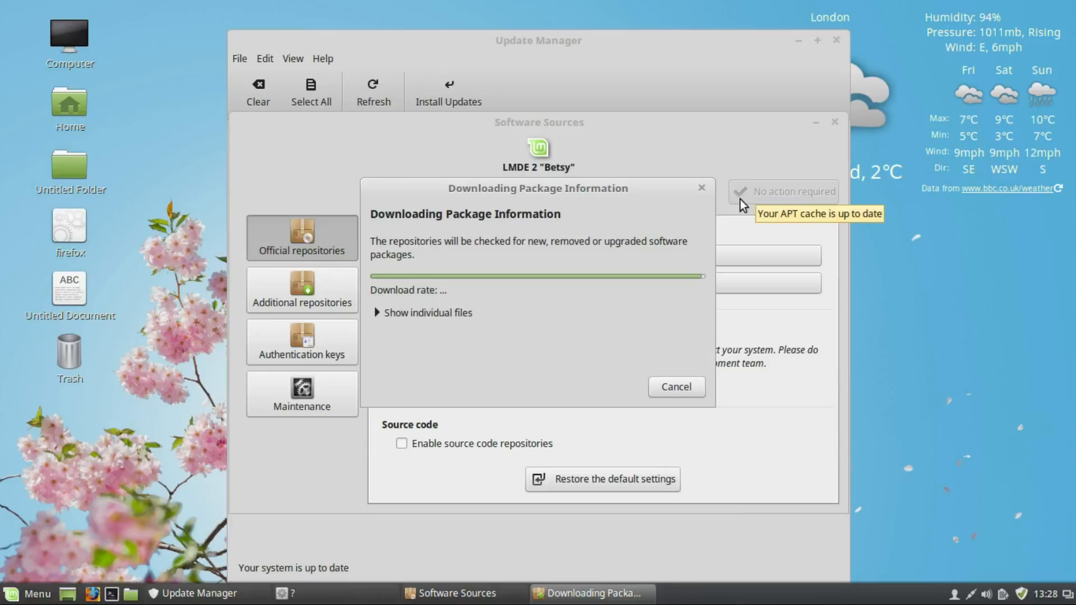
Look through the additional repositories, authentication keys and maintenance options in Software Sources
left_click(331, 290)
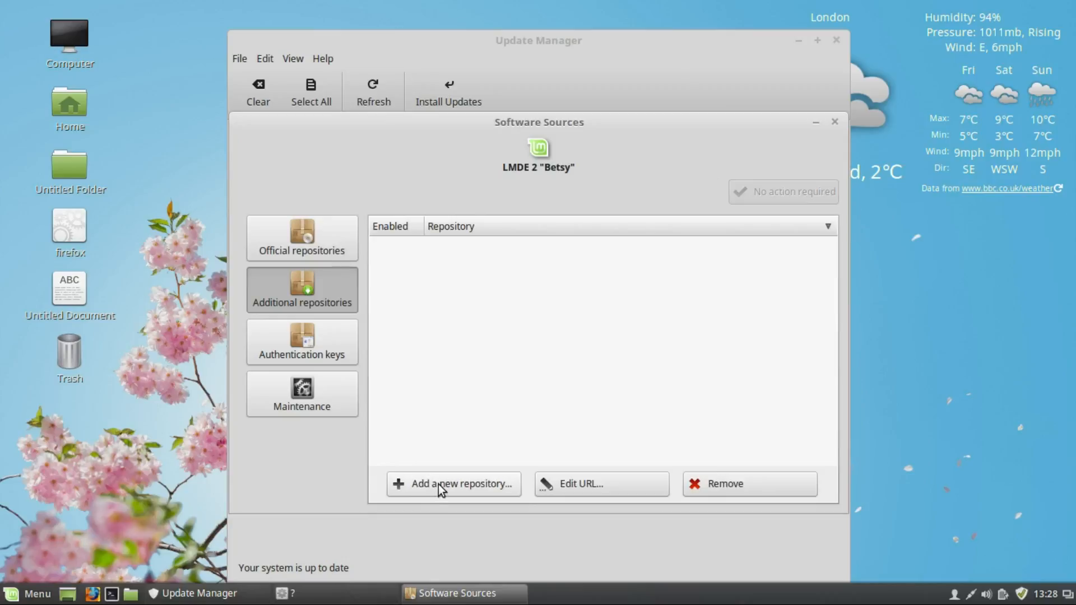
left_click(326, 339)
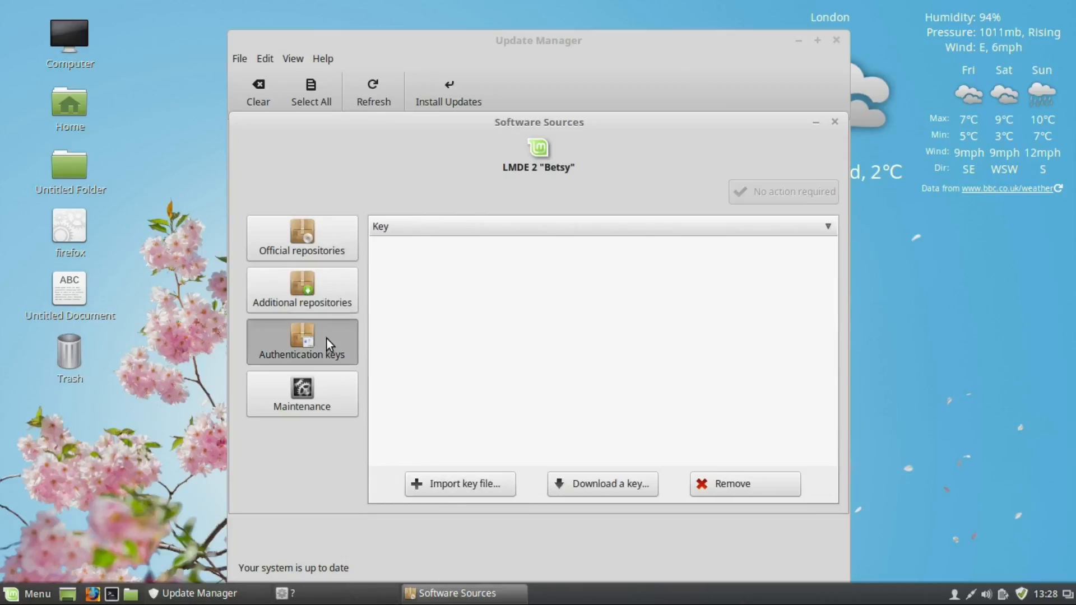
left_click(331, 395)
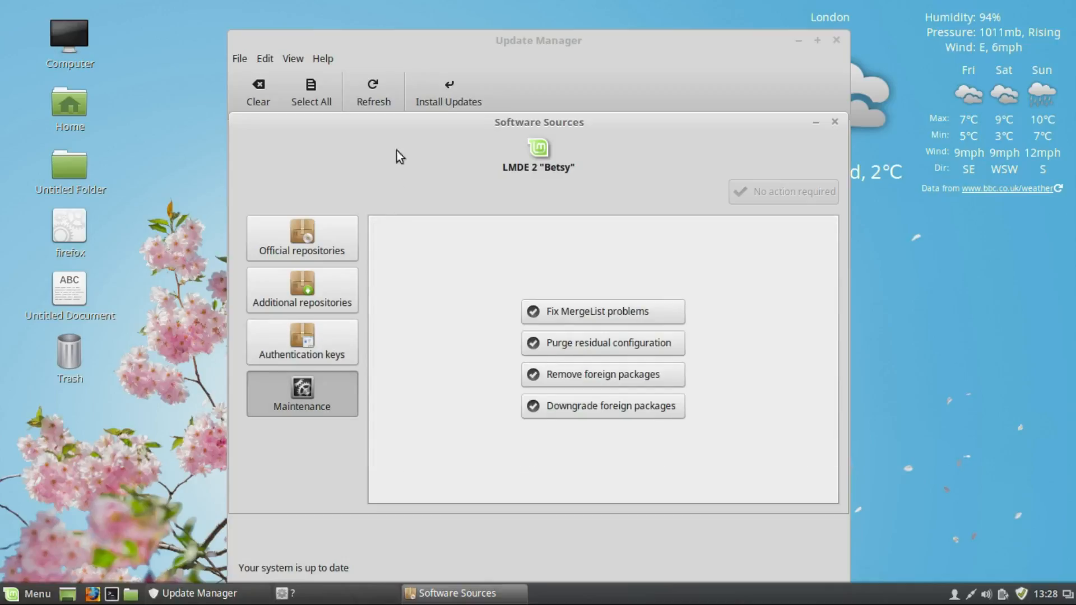
Check the Update Manager's version in its About information, and close both the information and the Update Manager
left_click(324, 59)
left_click(335, 95)
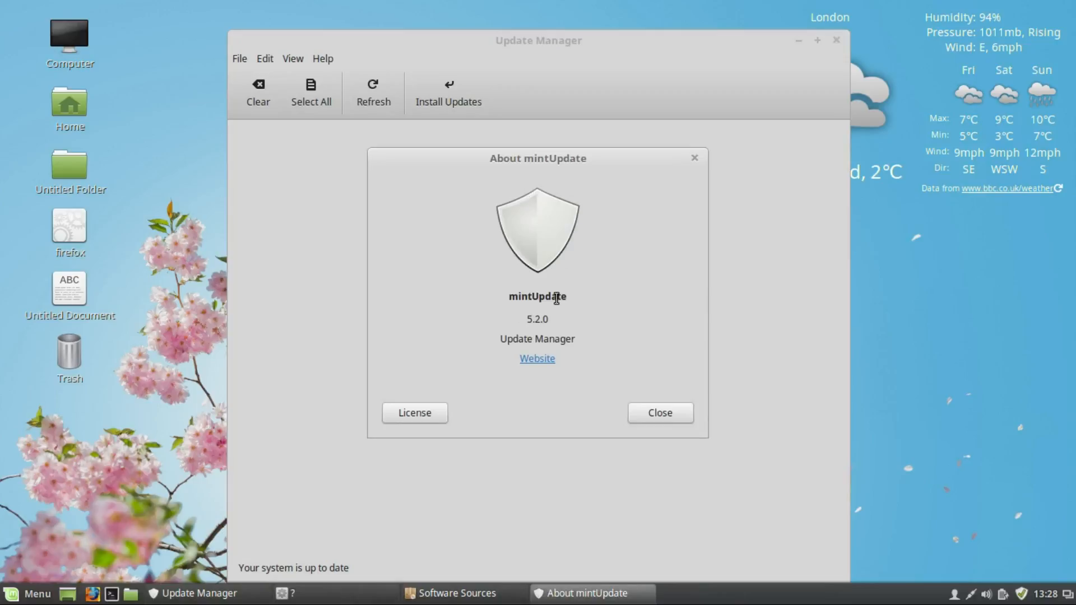
left_click(695, 159)
left_click(835, 41)
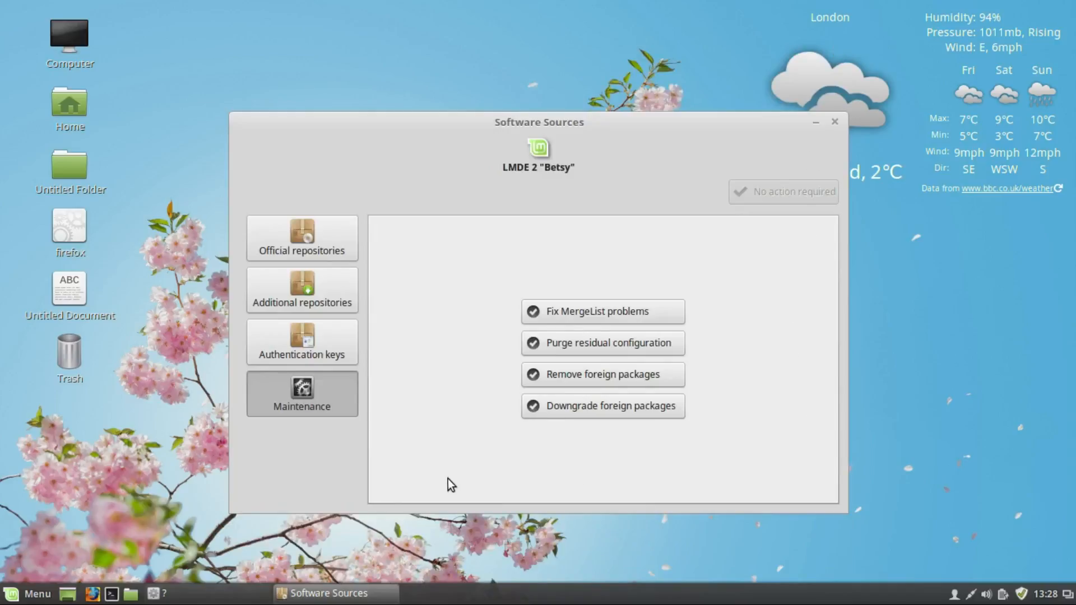
Look at the open windows per workspace, minimize Software Sources, and restore it from that window list
left_click(1070, 595)
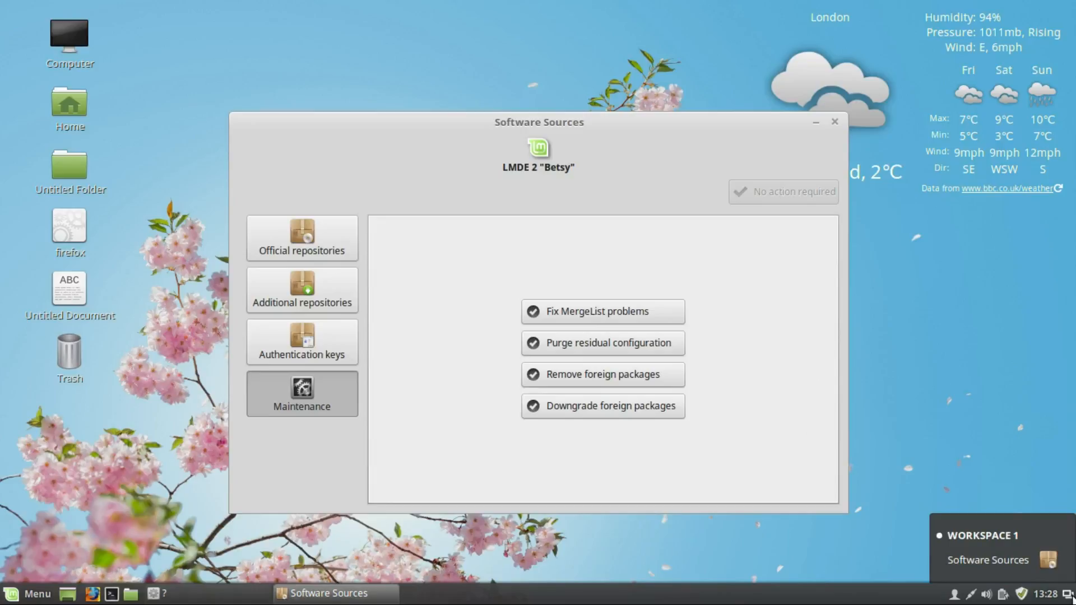
left_click(1044, 558)
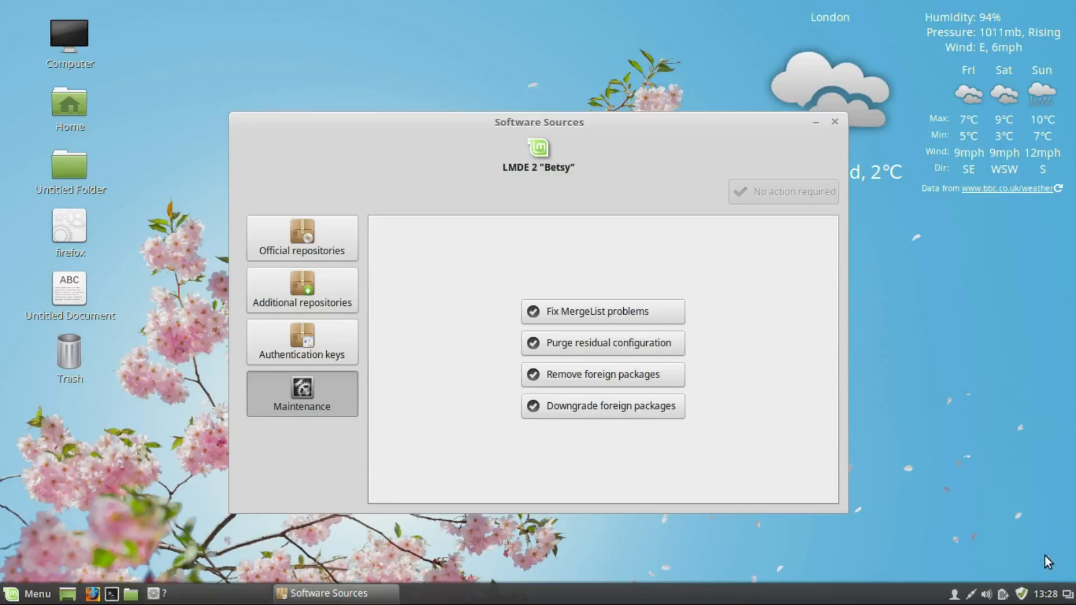
left_click(815, 121)
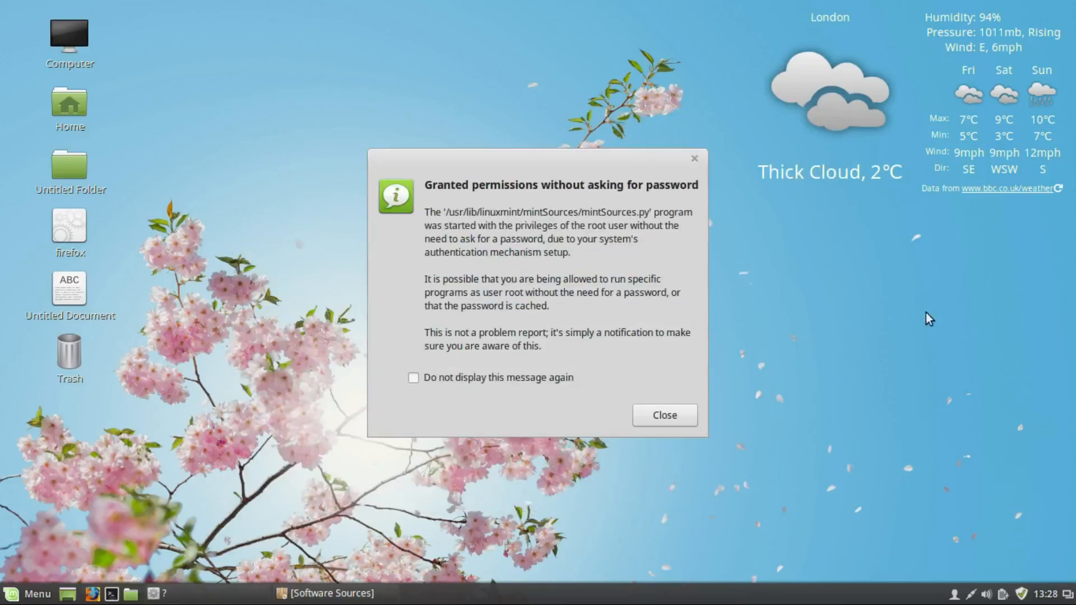
left_click(1068, 594)
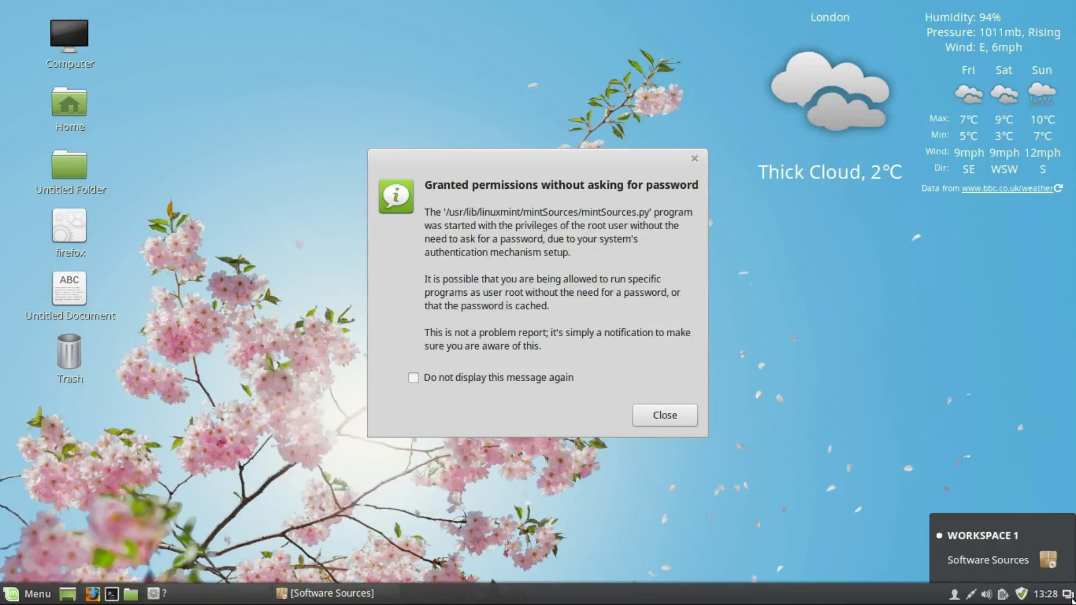
left_click(1031, 561)
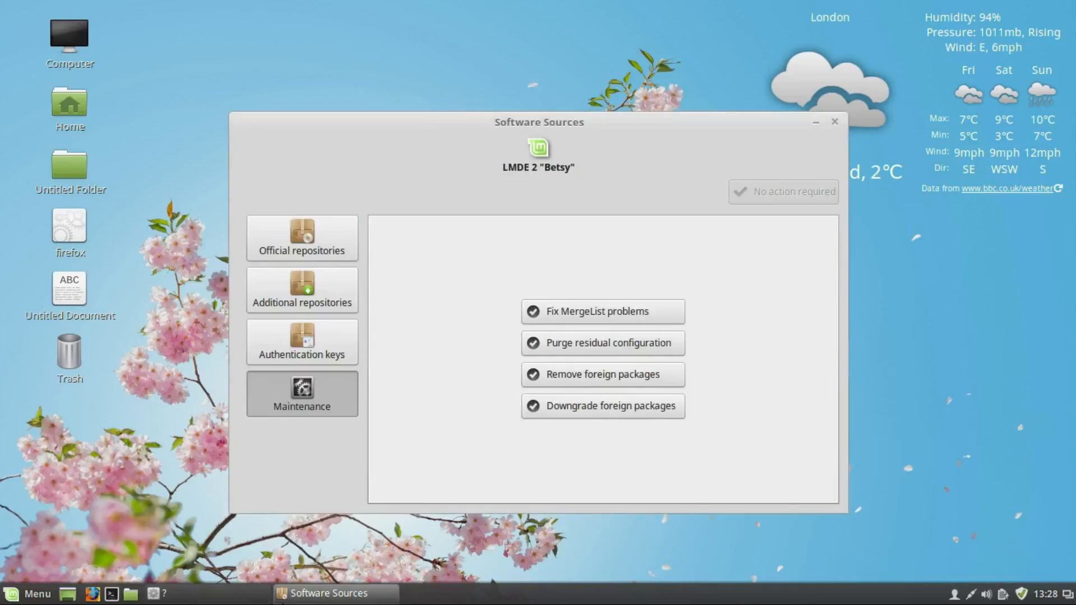
Close Software Sources and dismiss the notice about permissions granted without a password
mouse_move(325, 598)
left_click(835, 122)
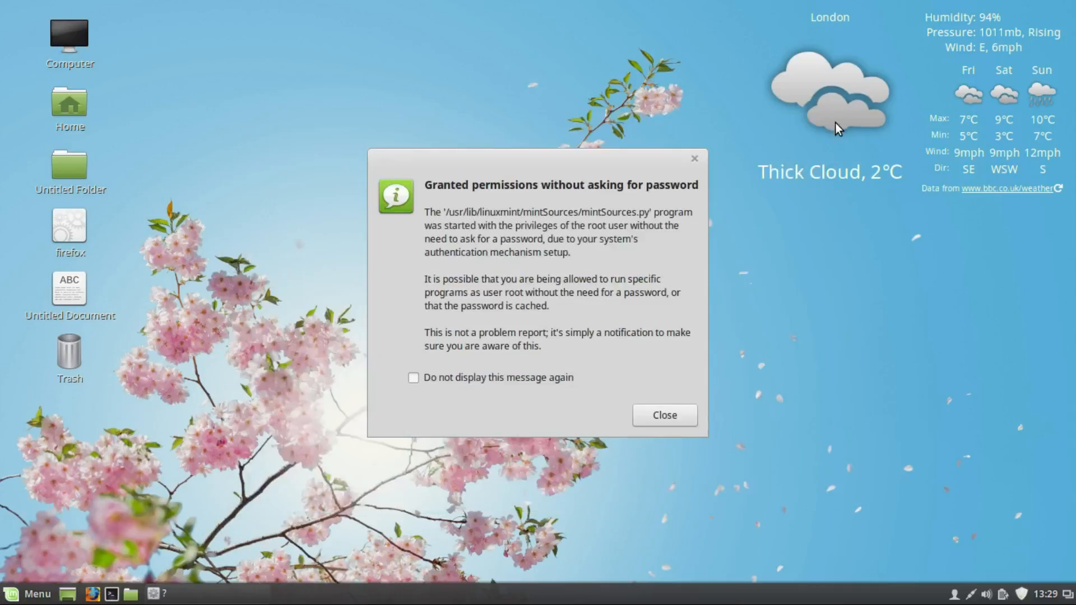
left_click(661, 415)
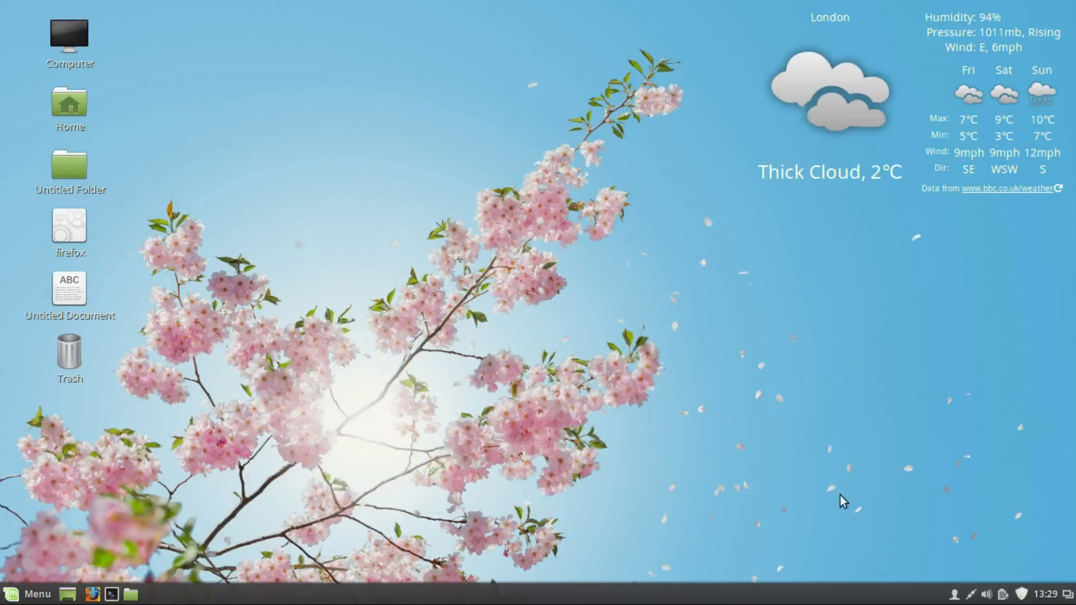
Look through the sound applet, expanding and collapsing its list of players to launch
left_click(1003, 594)
left_click(1003, 595)
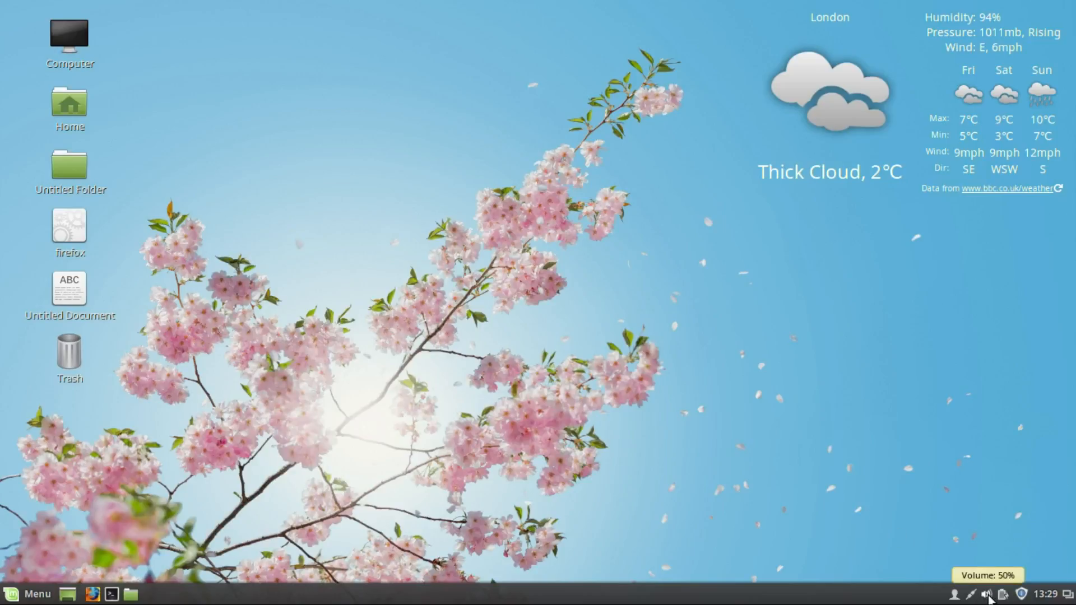
left_click(987, 596)
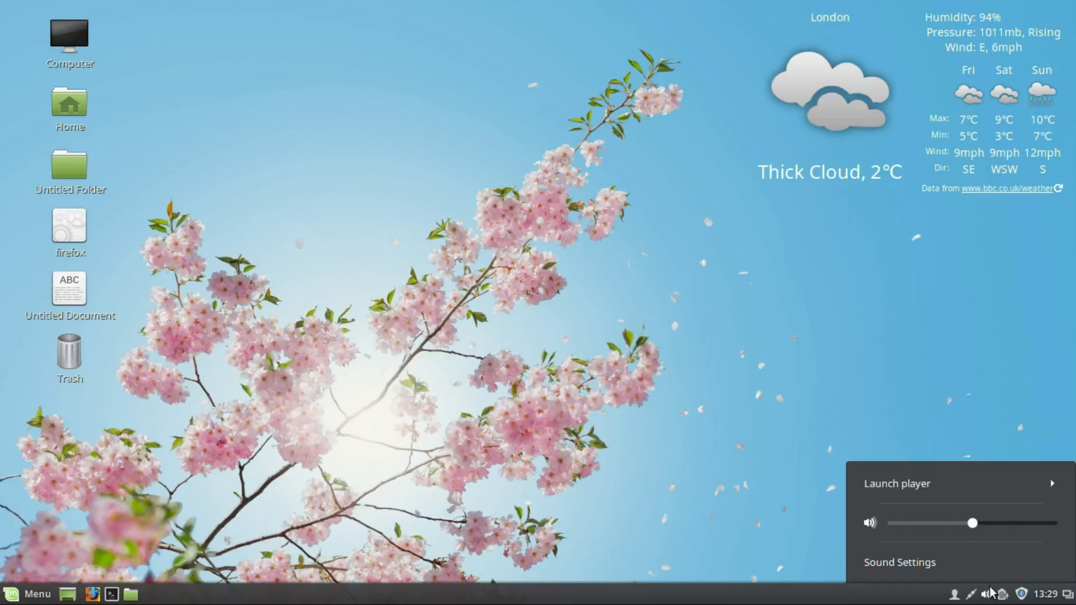
left_click(1007, 480)
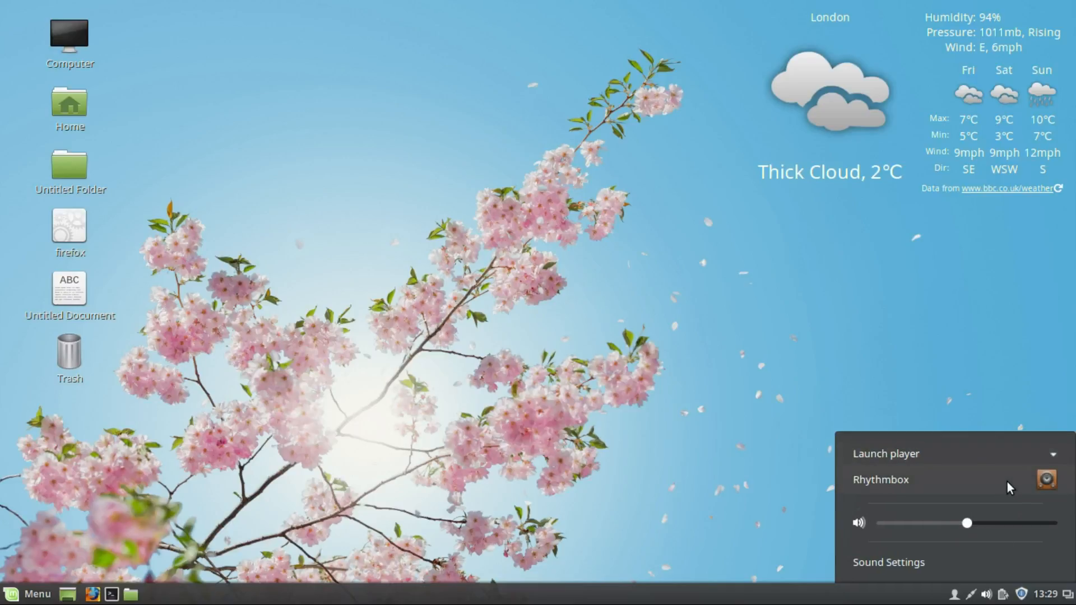
left_click(1001, 460)
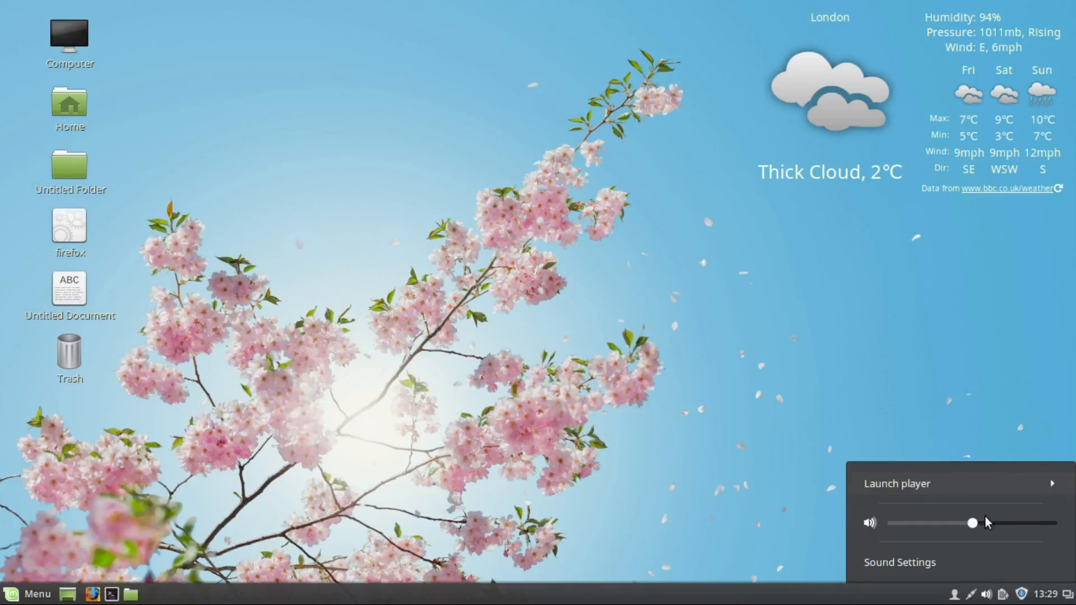
View the network applet's connection options and the user applet's session options, and close them
left_click(971, 598)
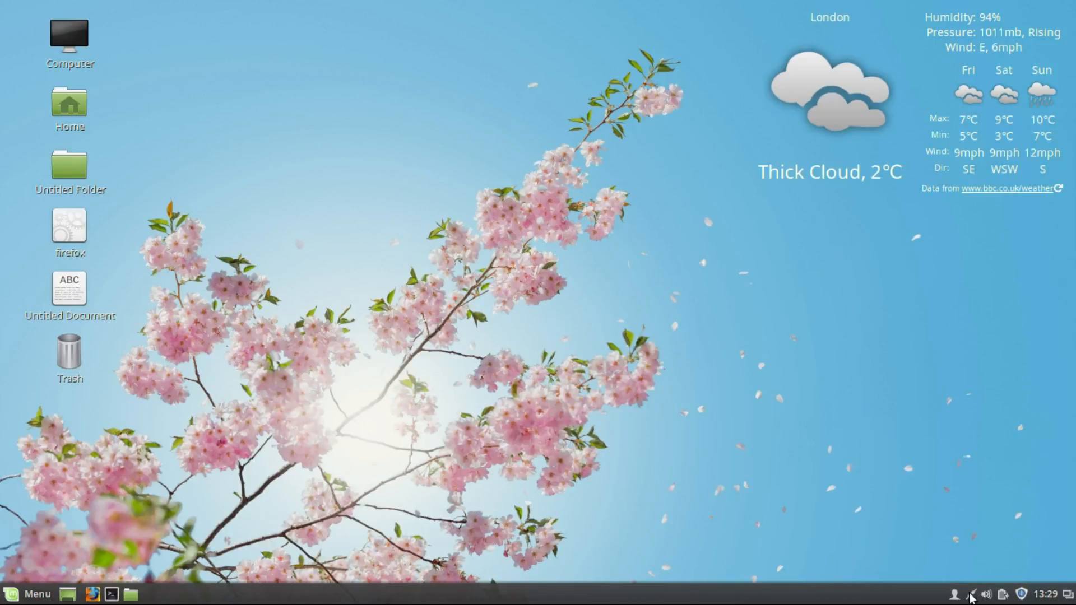
left_click(971, 598)
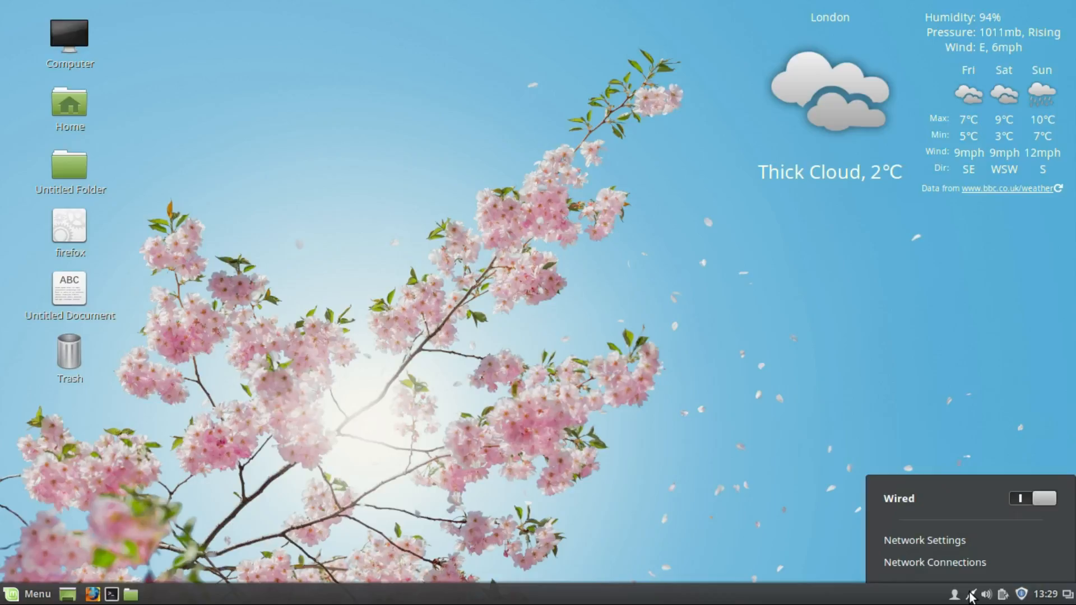
left_click(971, 598)
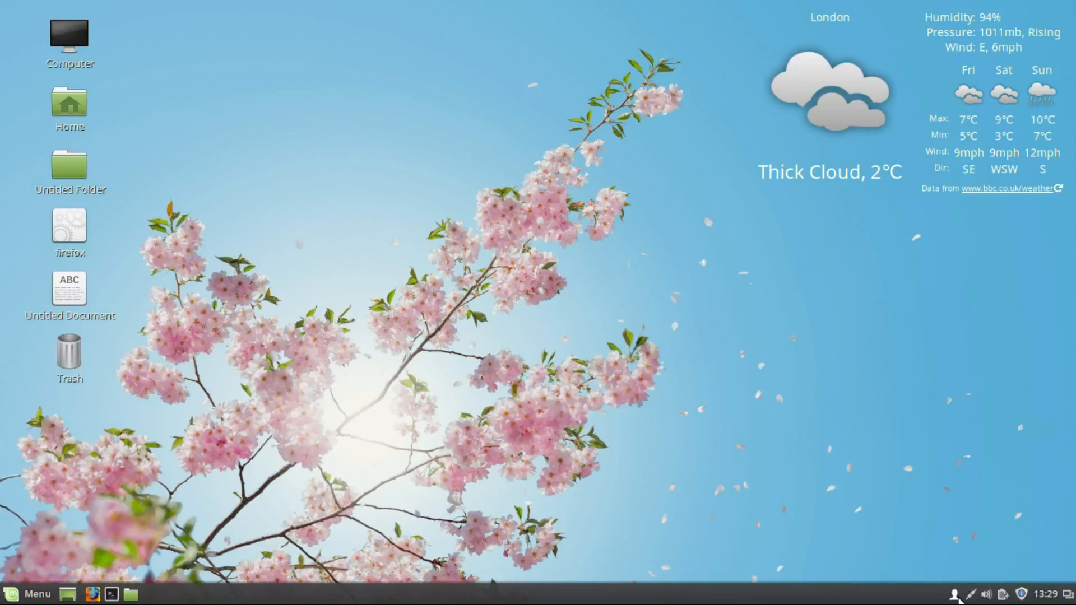
left_click(955, 595)
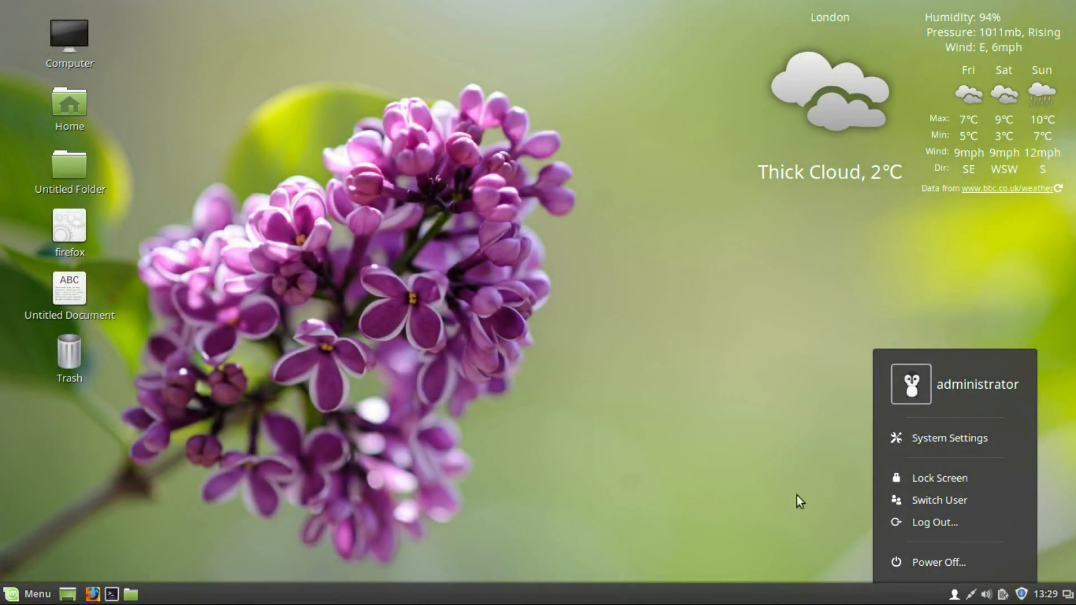
left_click(762, 490)
Move the desktop panel to the right edge of the desktop
right_click(689, 594)
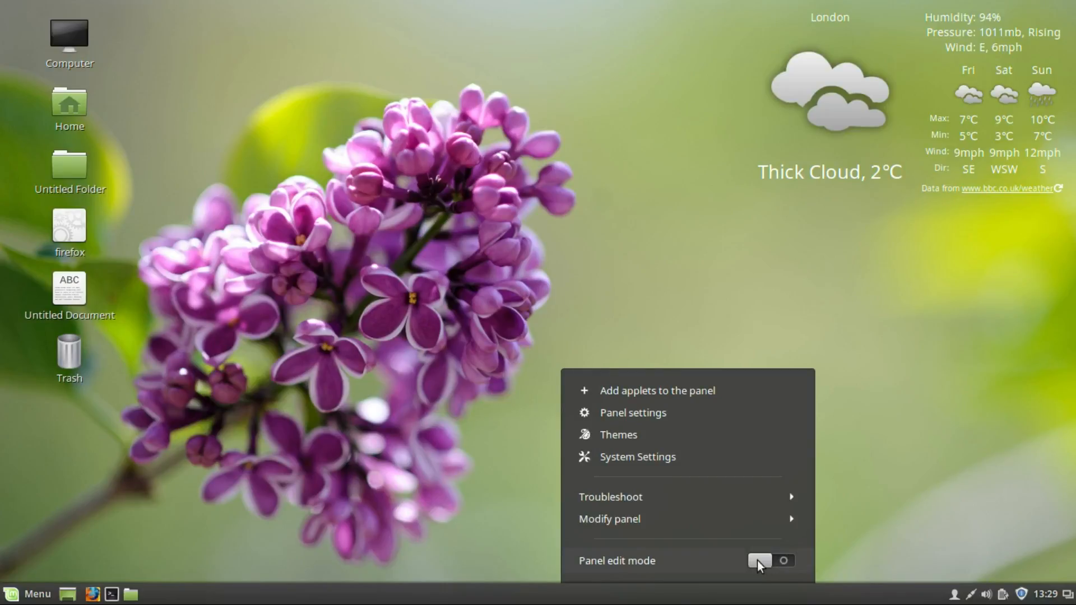
left_click(779, 524)
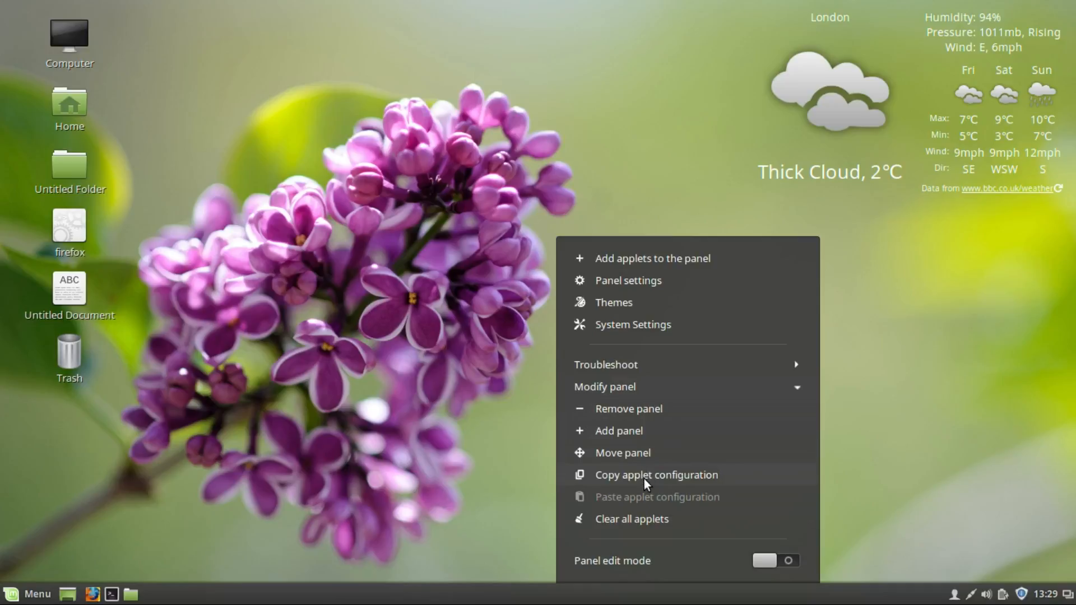
left_click(637, 456)
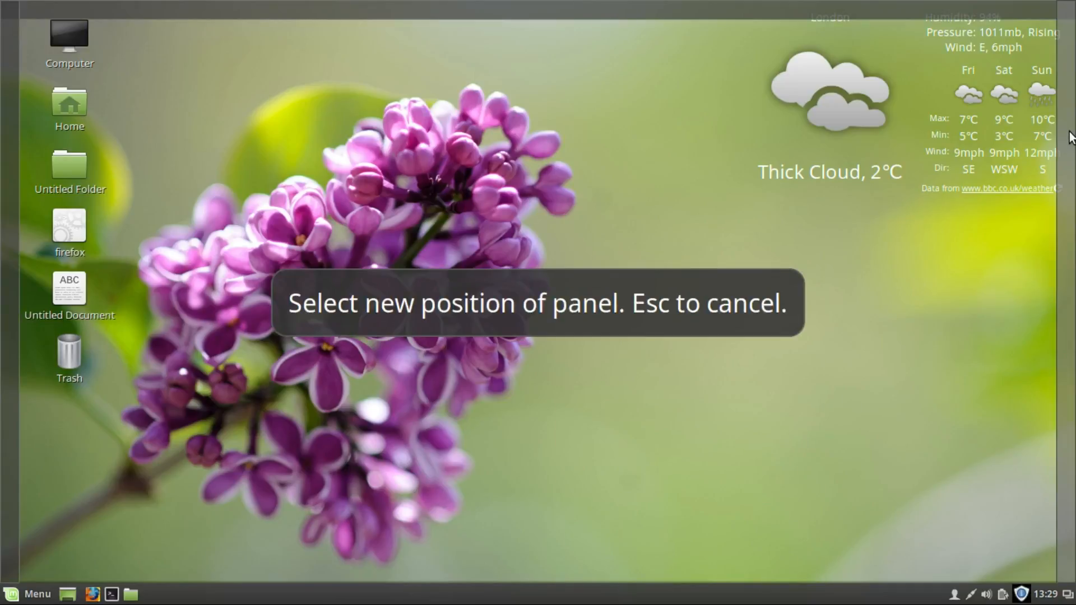
left_click(843, 594)
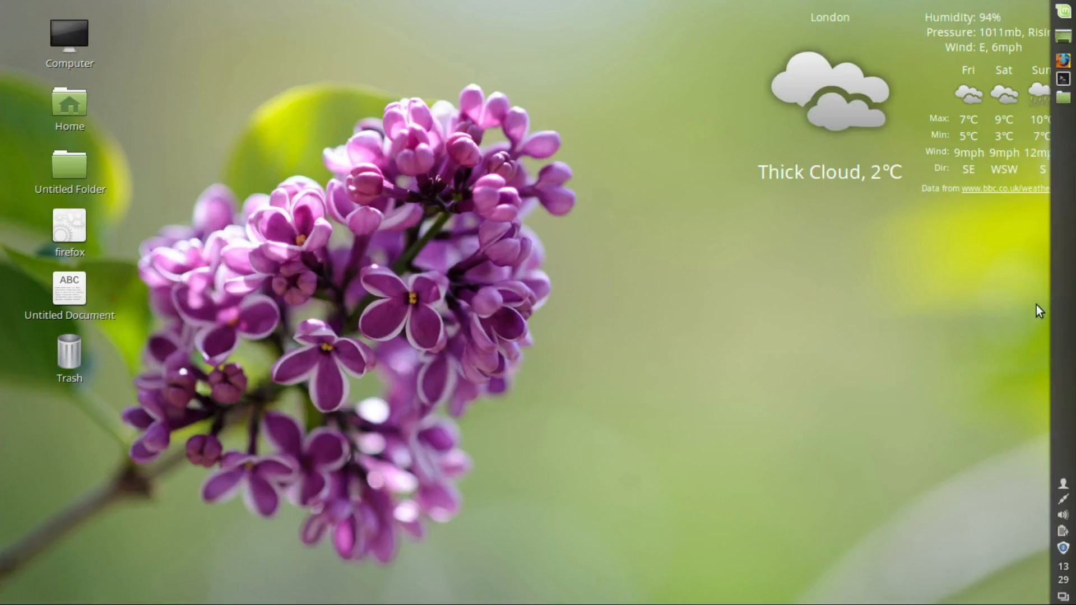
Move the panel from the right edge to the top edge of the desktop
right_click(1061, 303)
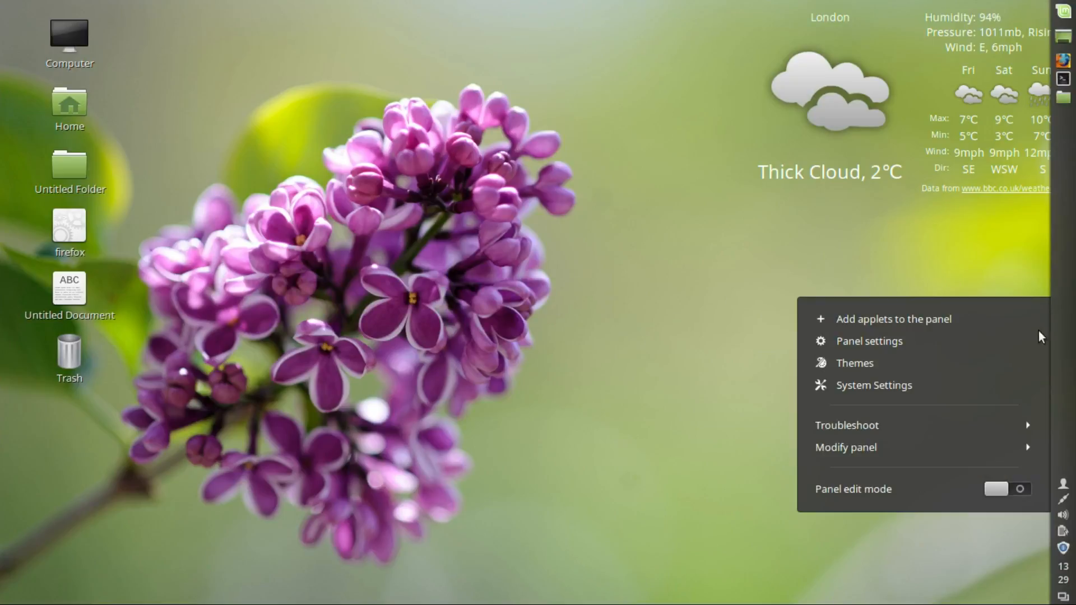
left_click(982, 452)
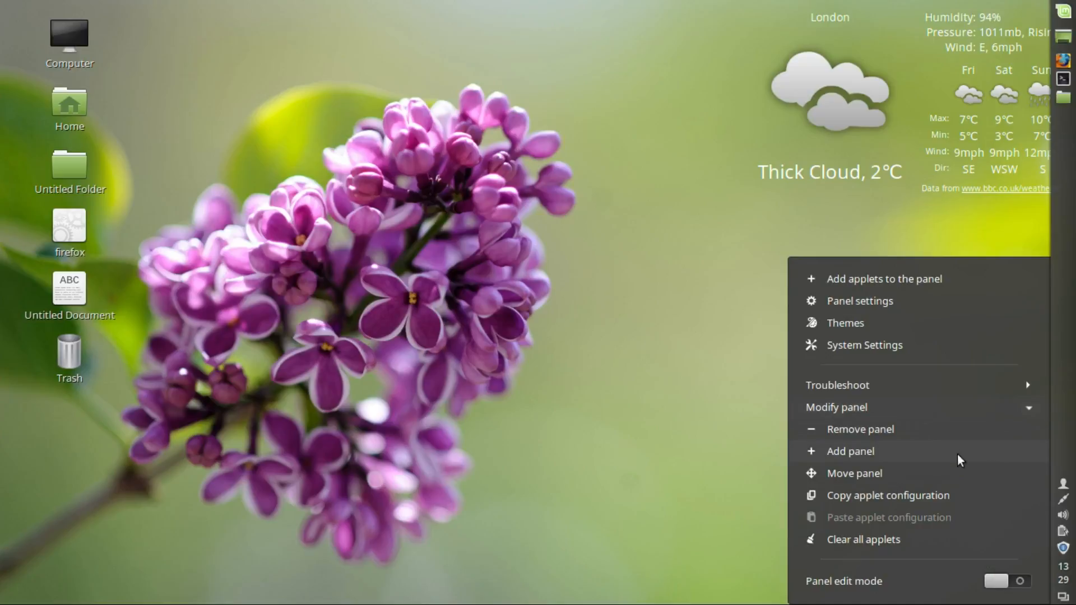
left_click(882, 473)
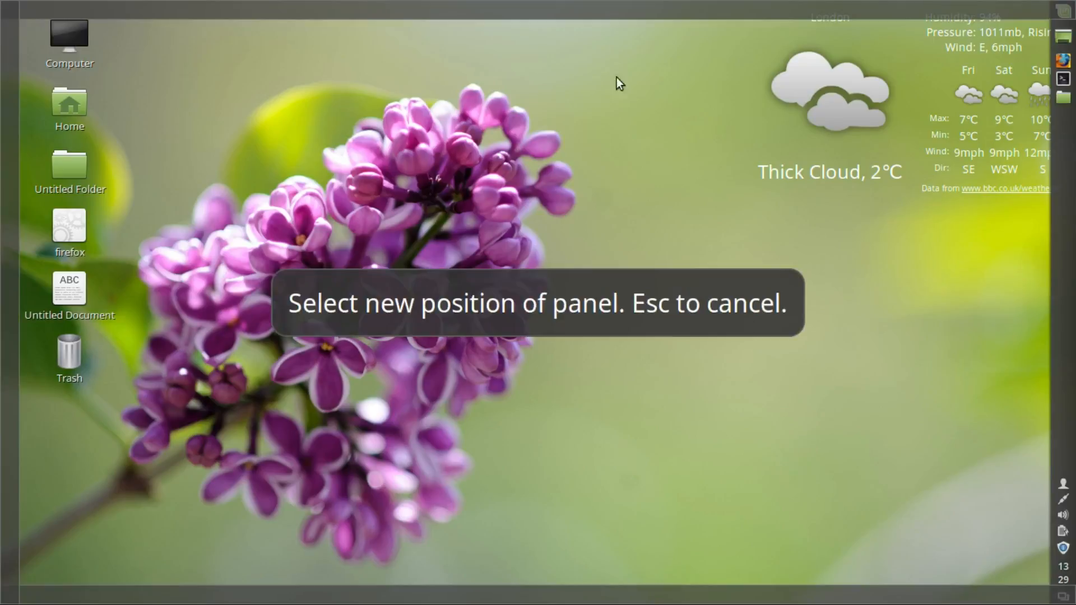
left_click(537, 9)
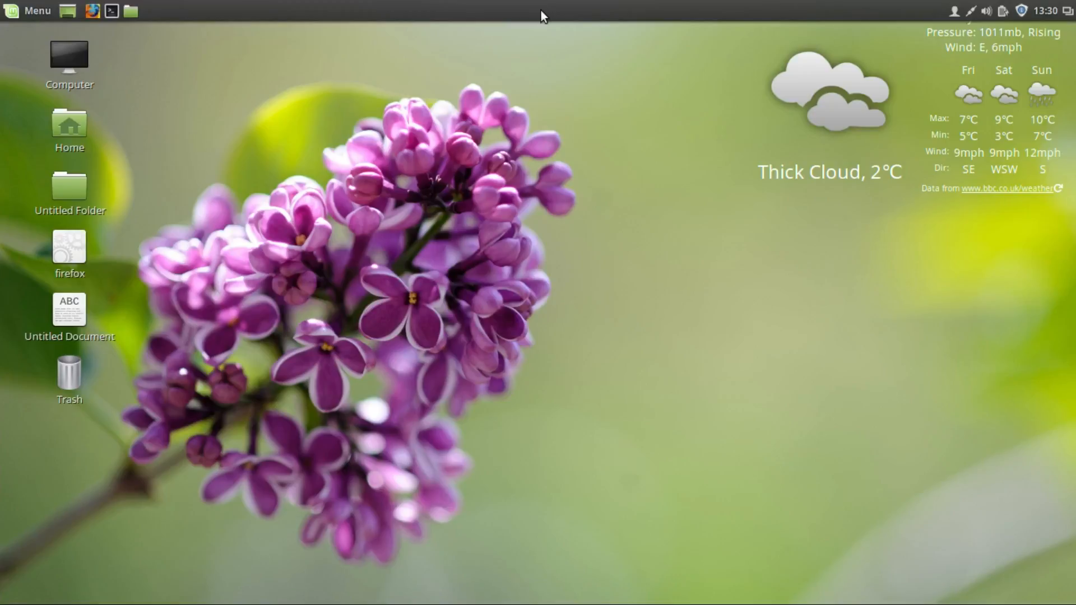
Move the panel from the top edge back to the bottom edge of the desktop
right_click(541, 10)
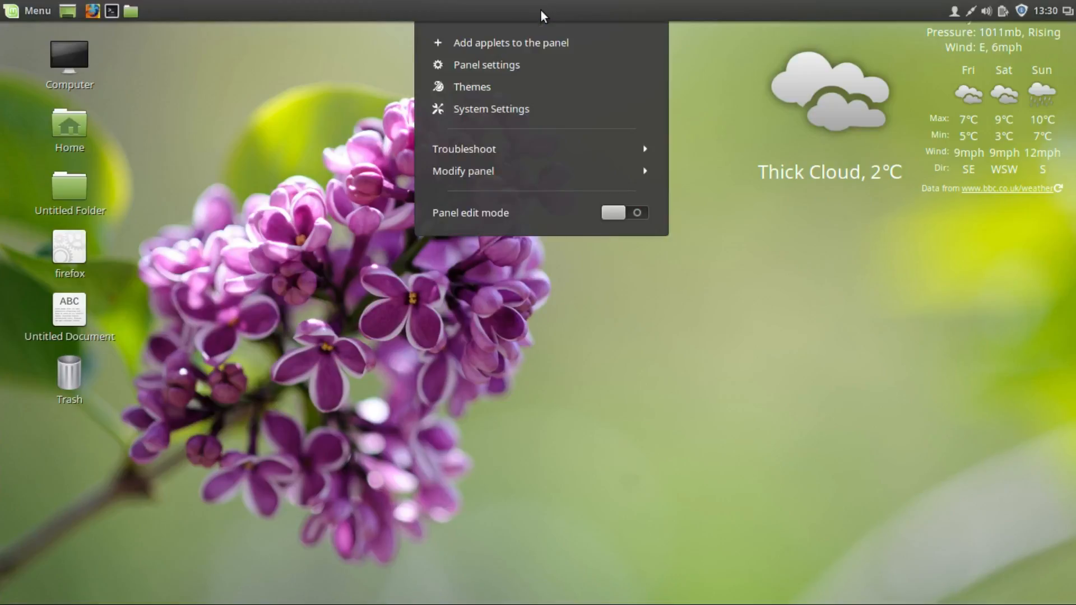
left_click(553, 169)
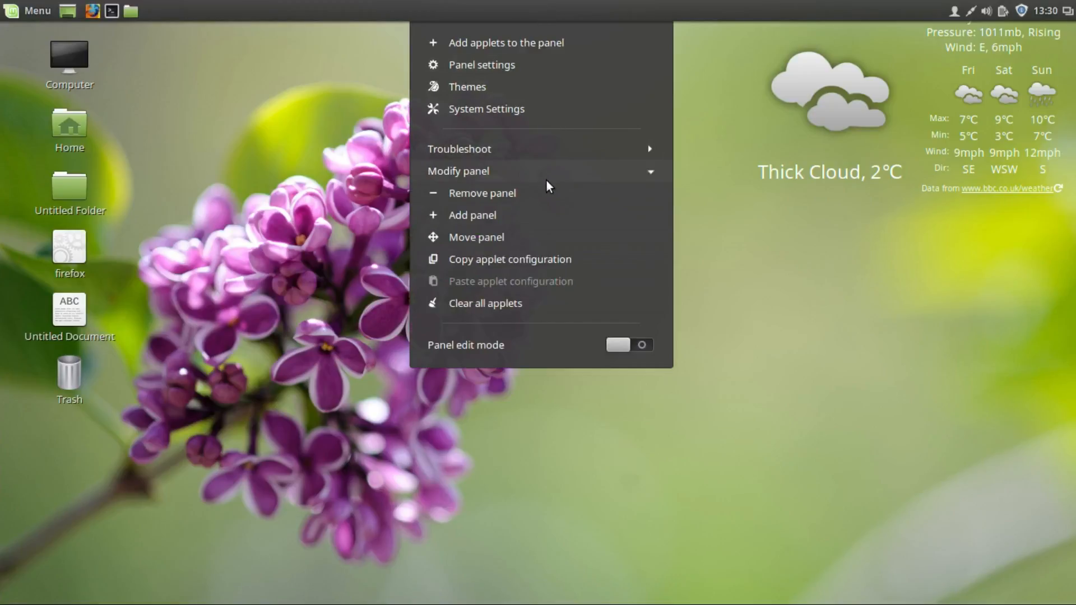
left_click(530, 240)
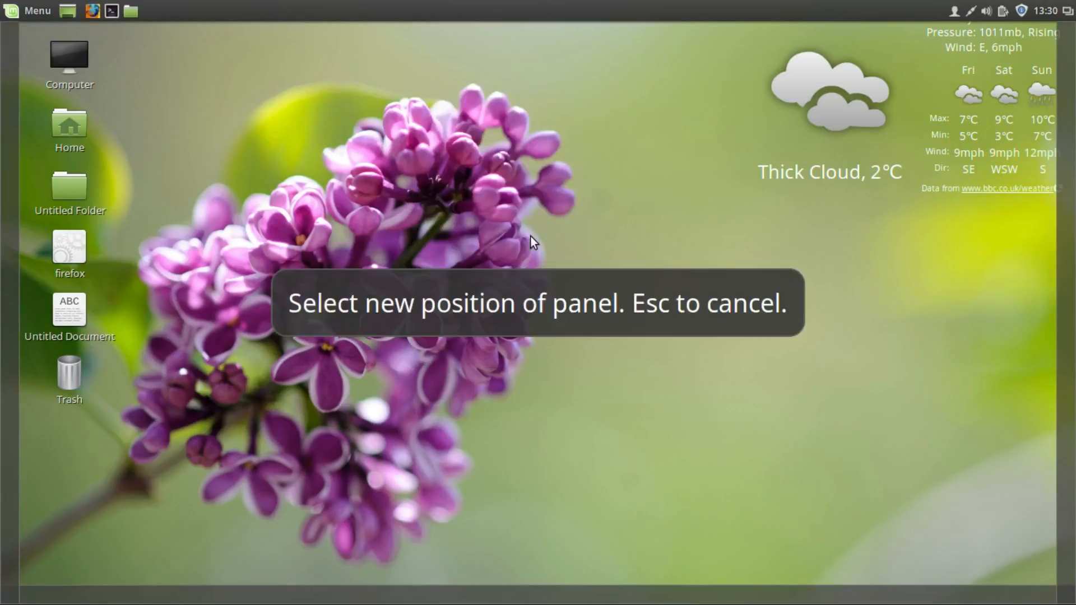
left_click(543, 598)
Open the Looking Glass troubleshooting tool from the panel, view its available actions, and quit it
right_click(544, 598)
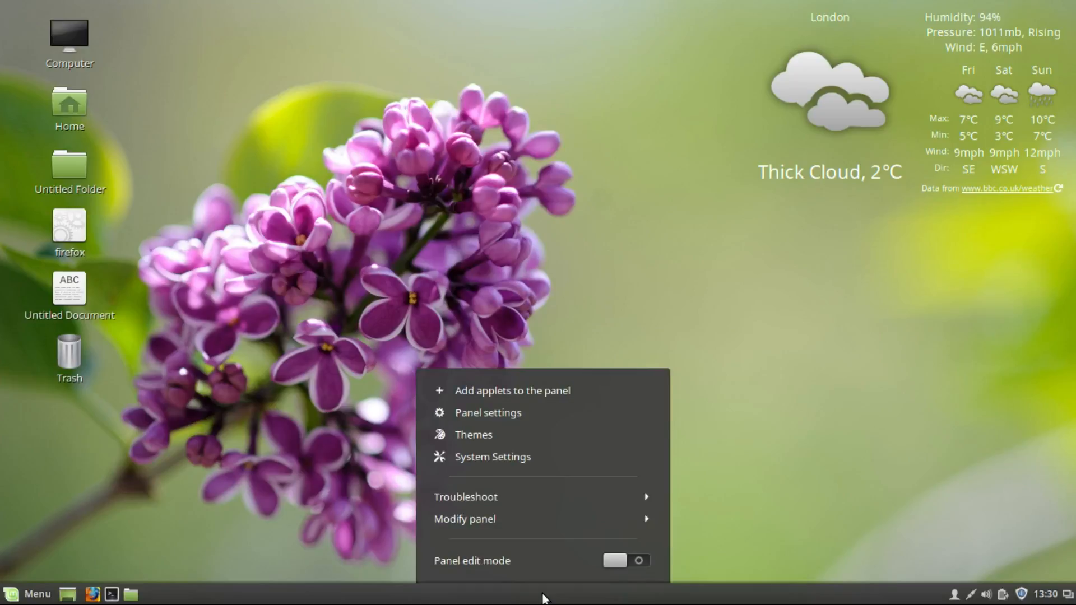
left_click(546, 496)
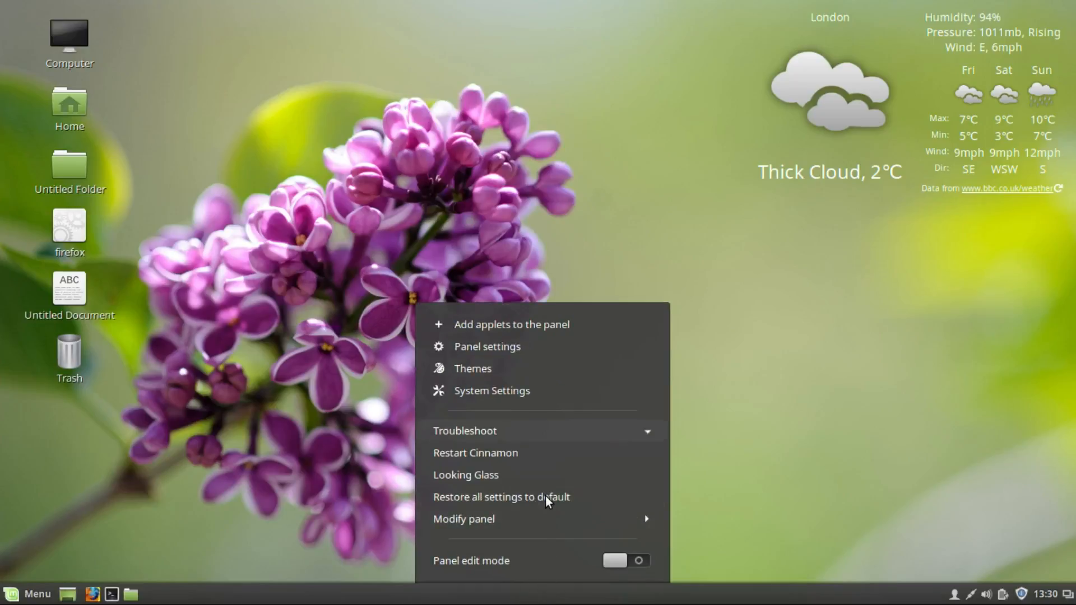
left_click(507, 476)
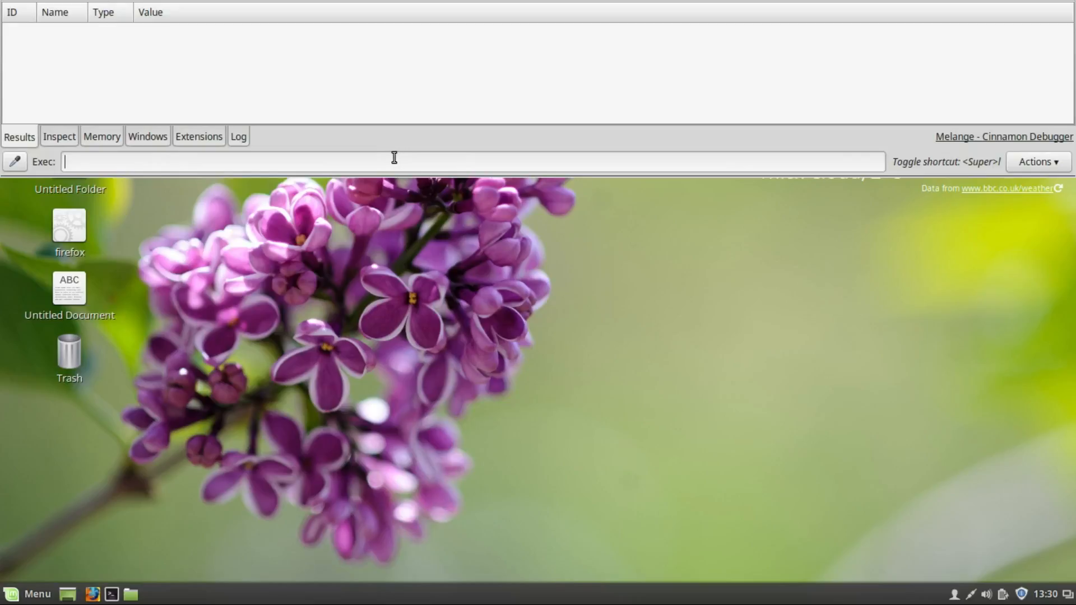
left_click(1044, 167)
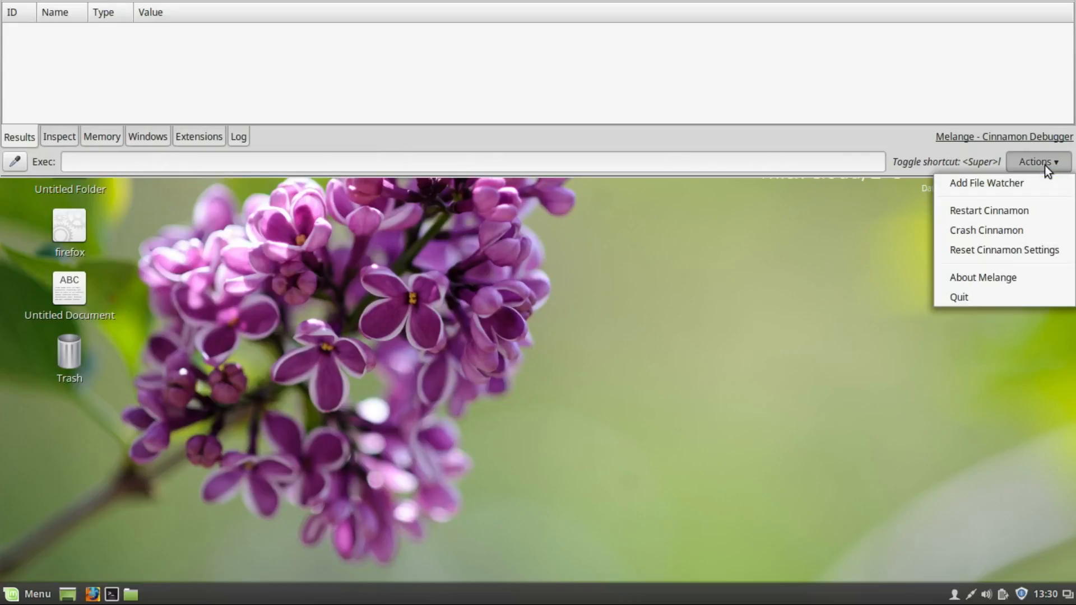
left_click(1000, 298)
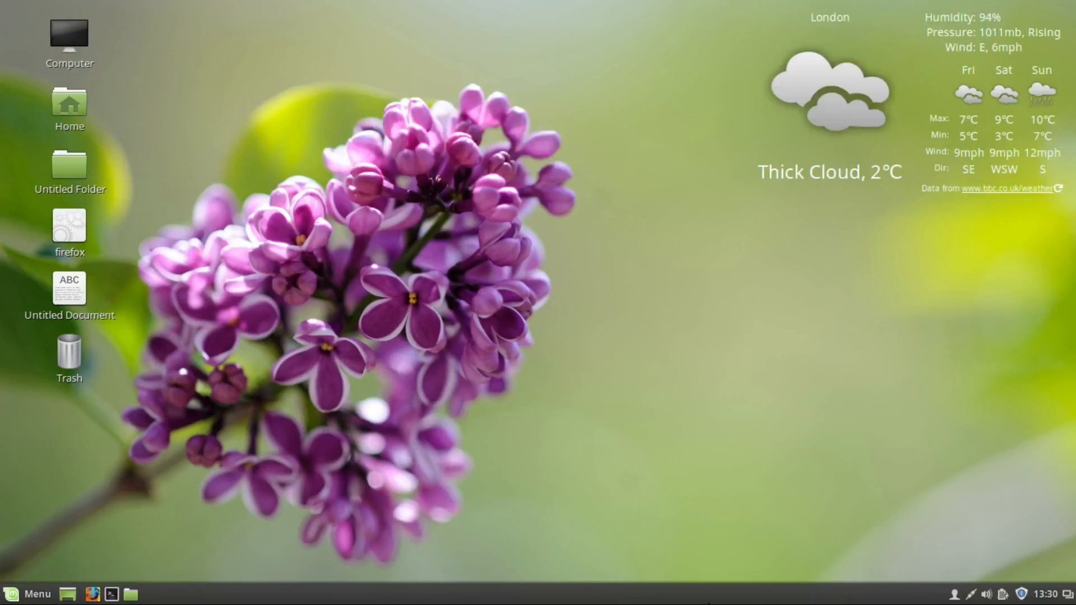
Open System Settings from the panel and show the Effects settings
right_click(698, 597)
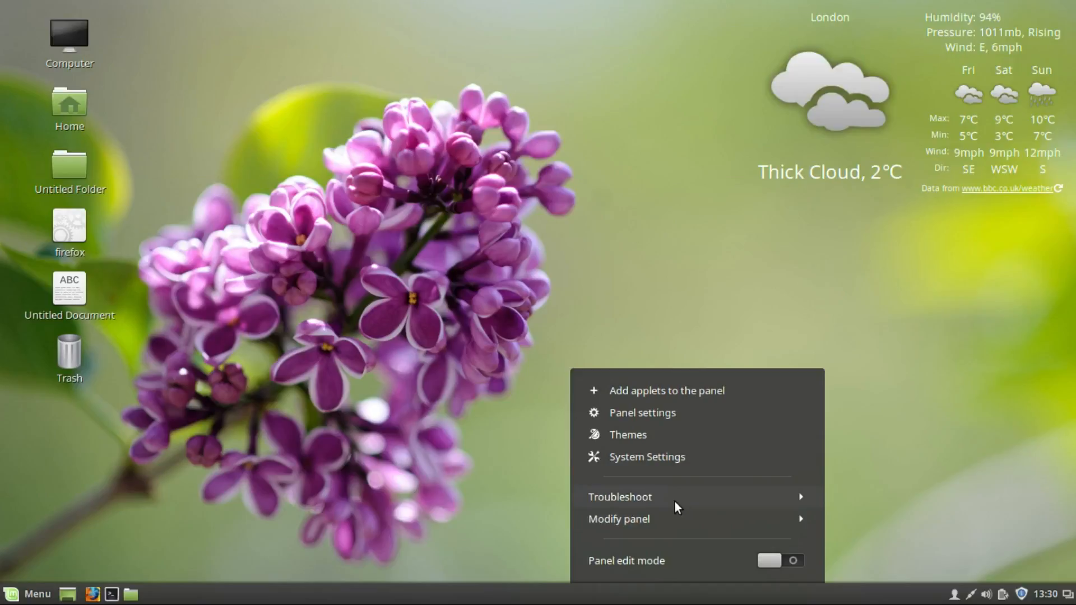
left_click(653, 453)
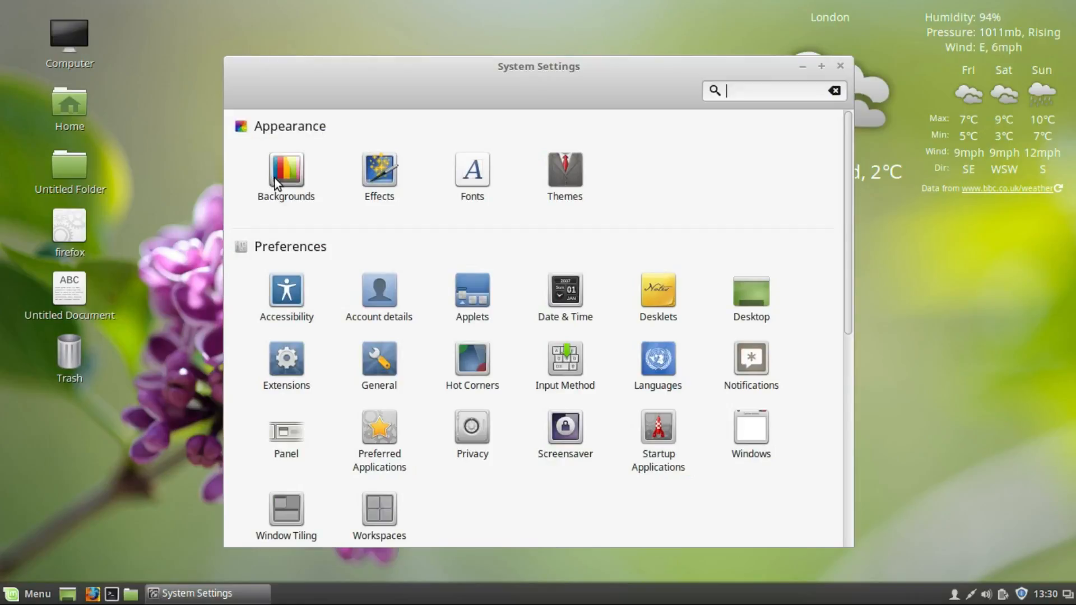
left_click(375, 167)
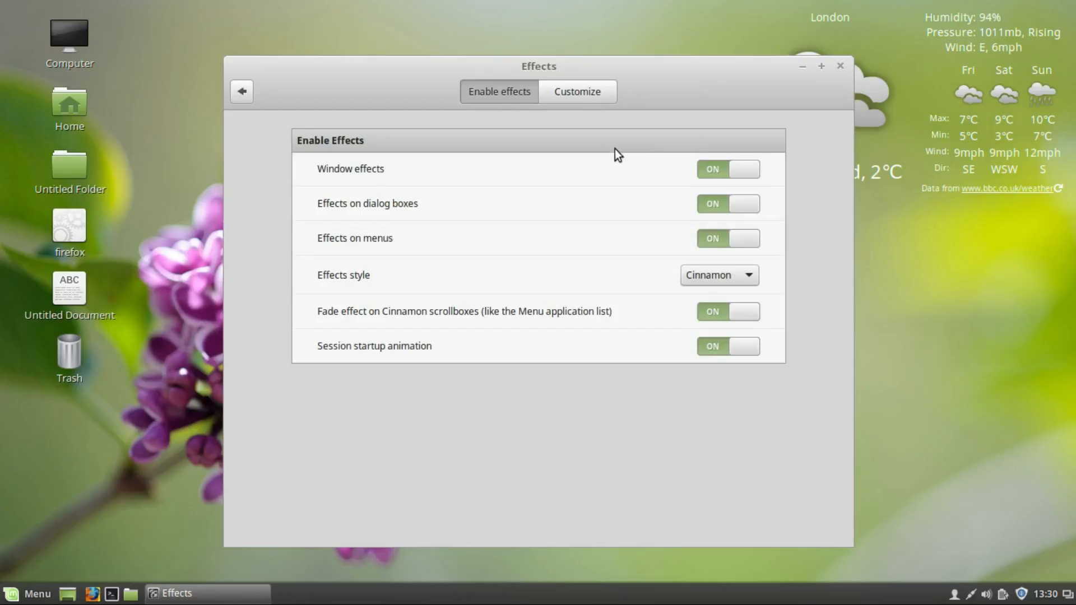
Turn window effects off and on again, and re-enable the effects on dialog boxes and menus
left_click(711, 169)
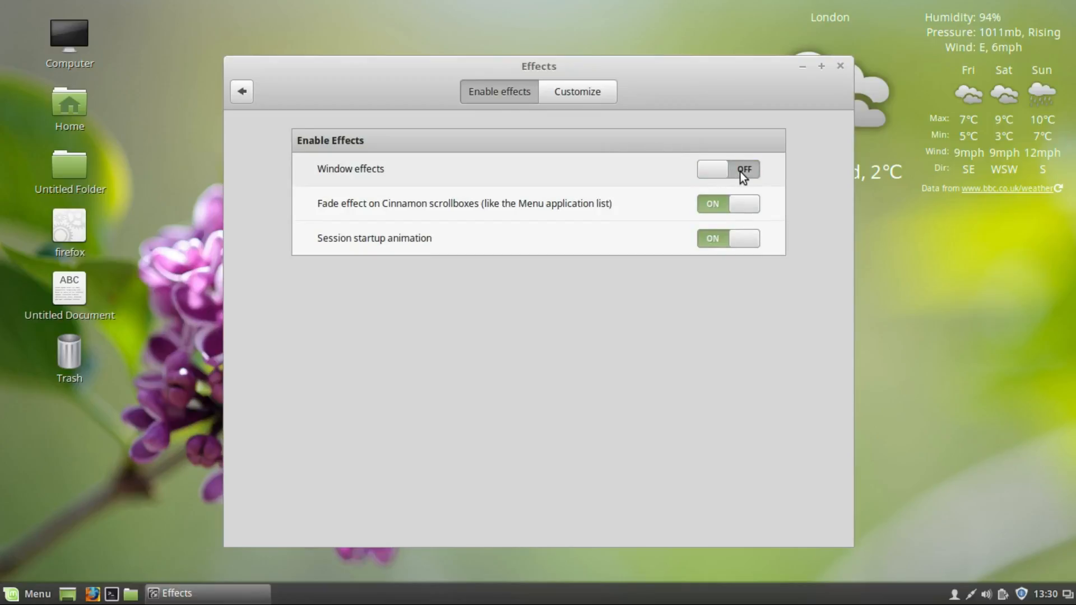
left_click(740, 170)
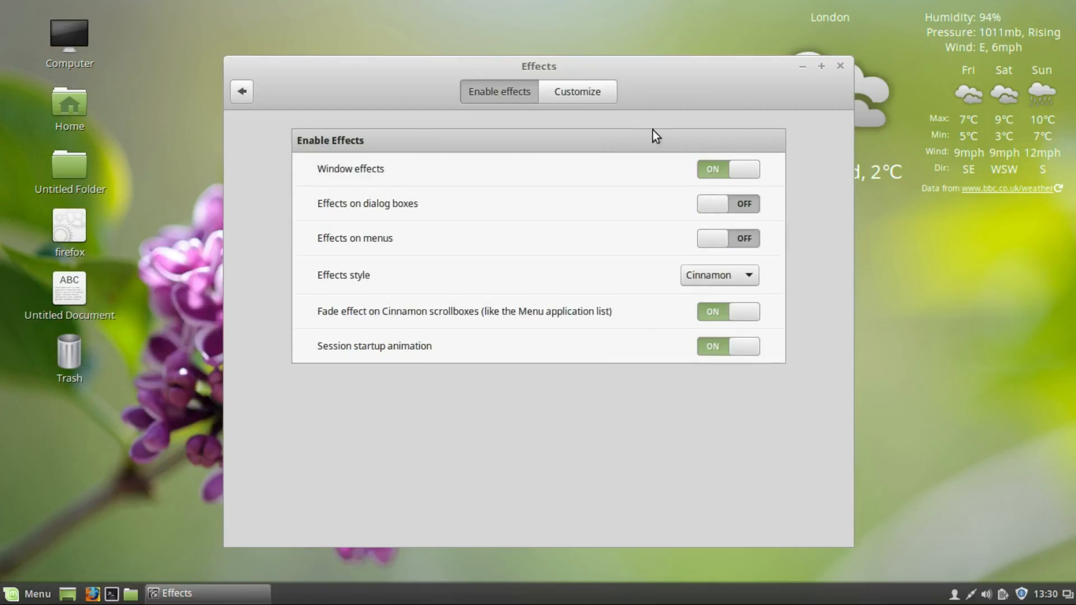
left_click(748, 207)
left_click(741, 238)
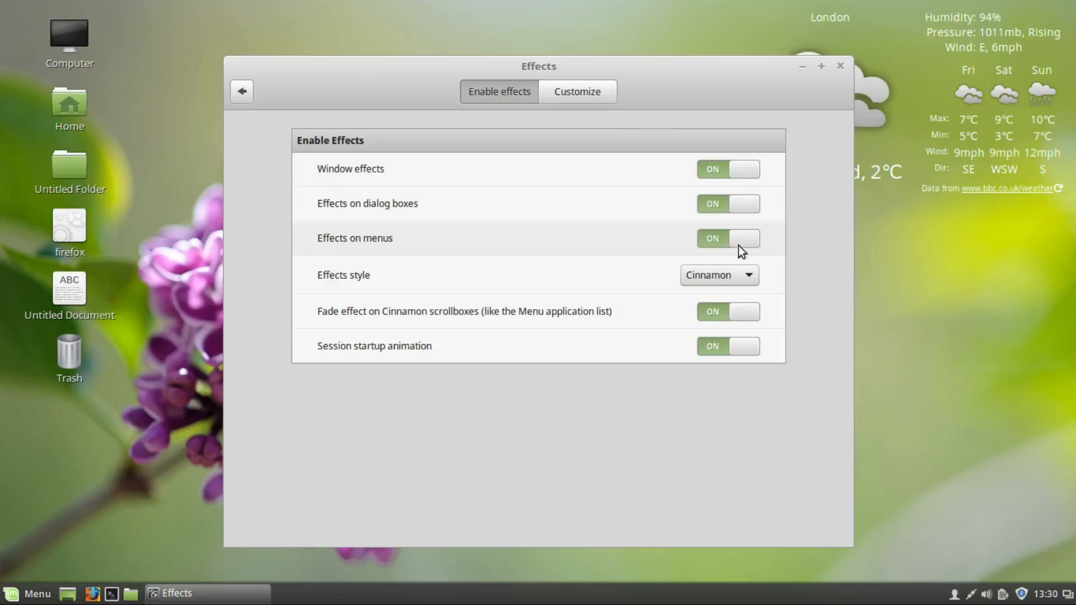
Review the available effects styles, keep Cinnamon selected, and view the effects customization page
left_click(737, 276)
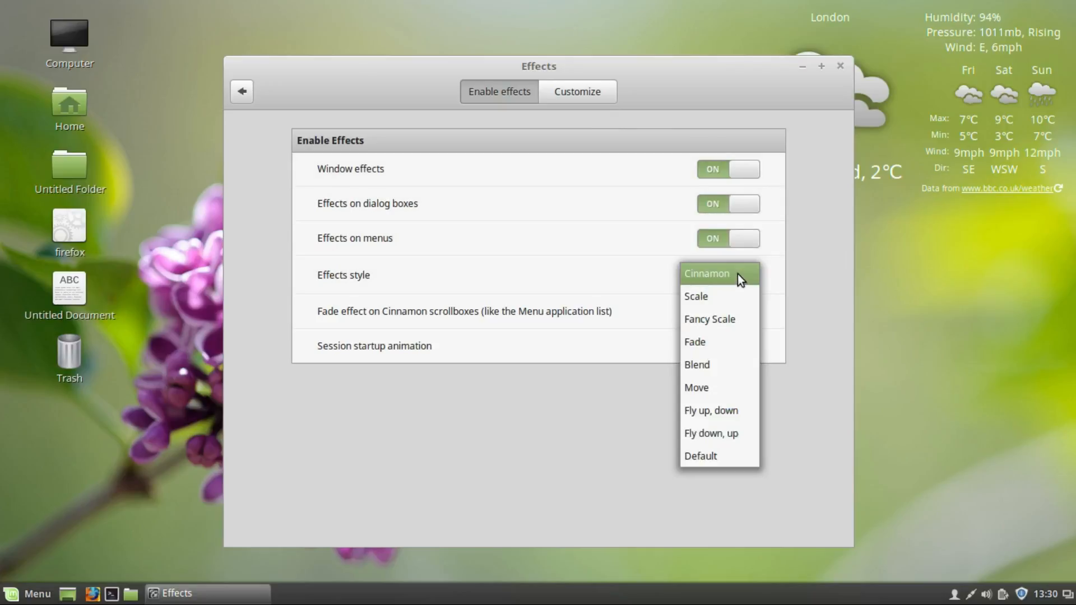
left_click(737, 274)
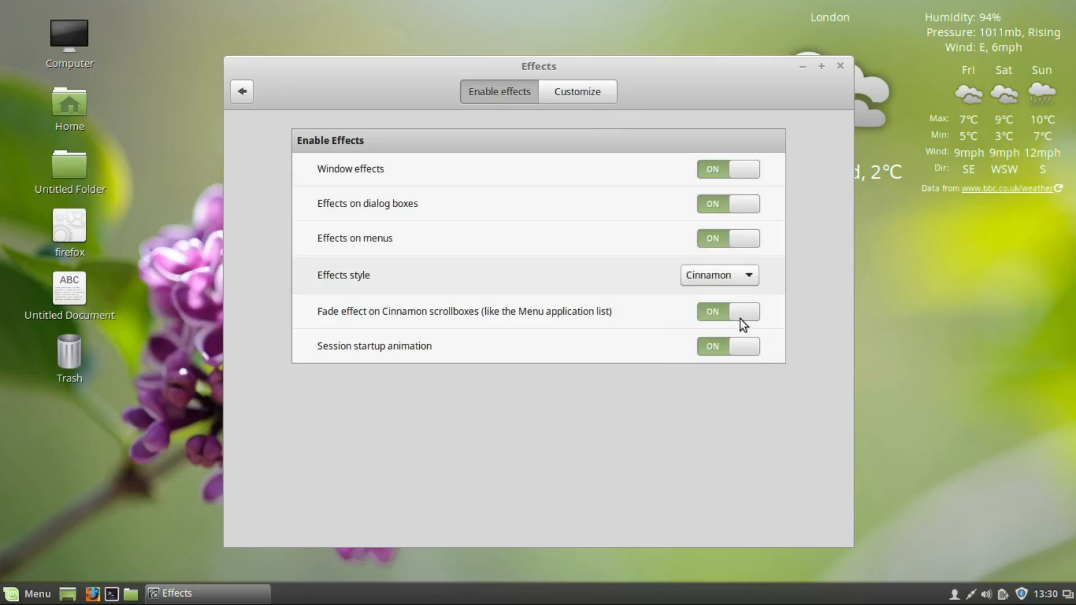
left_click(594, 99)
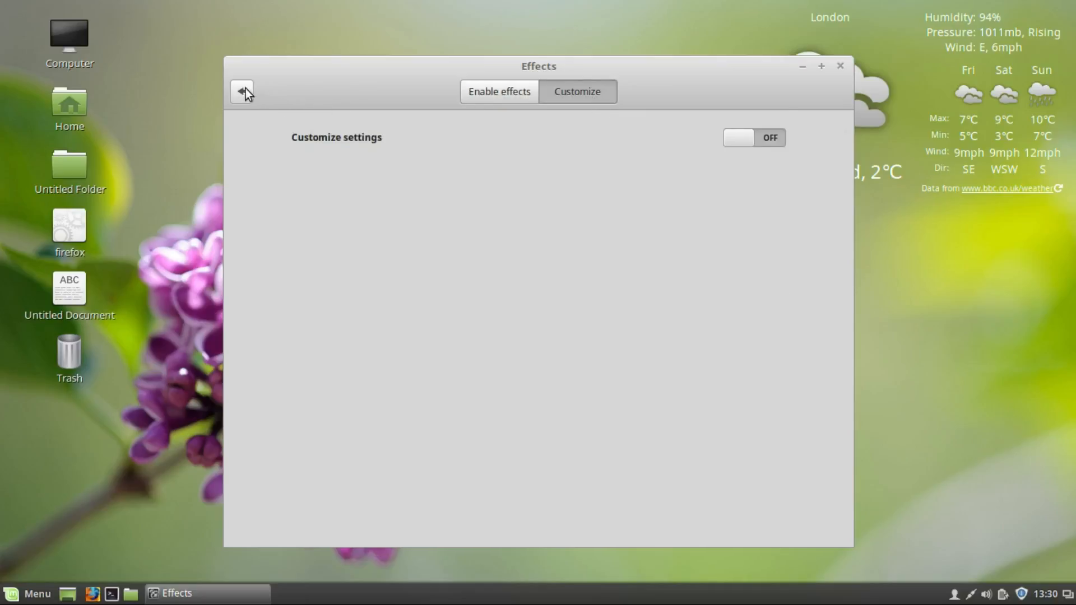
View the font selection and font settings, and return to the System Settings overview
left_click(245, 89)
left_click(476, 169)
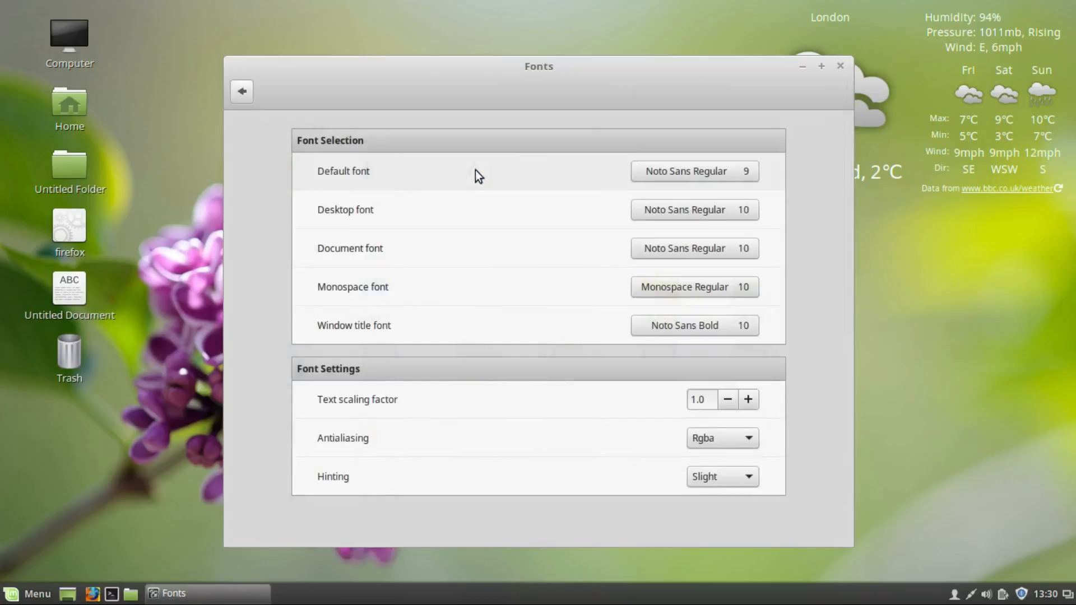
left_click(236, 89)
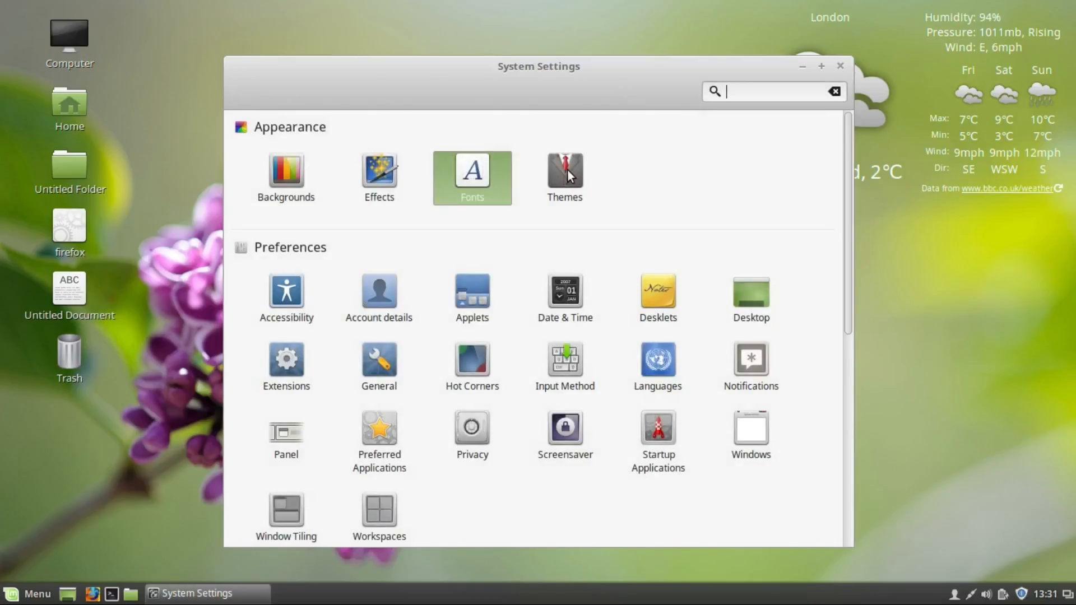
Show the Themes settings and review the available window border themes, keeping Mint-X
left_click(567, 171)
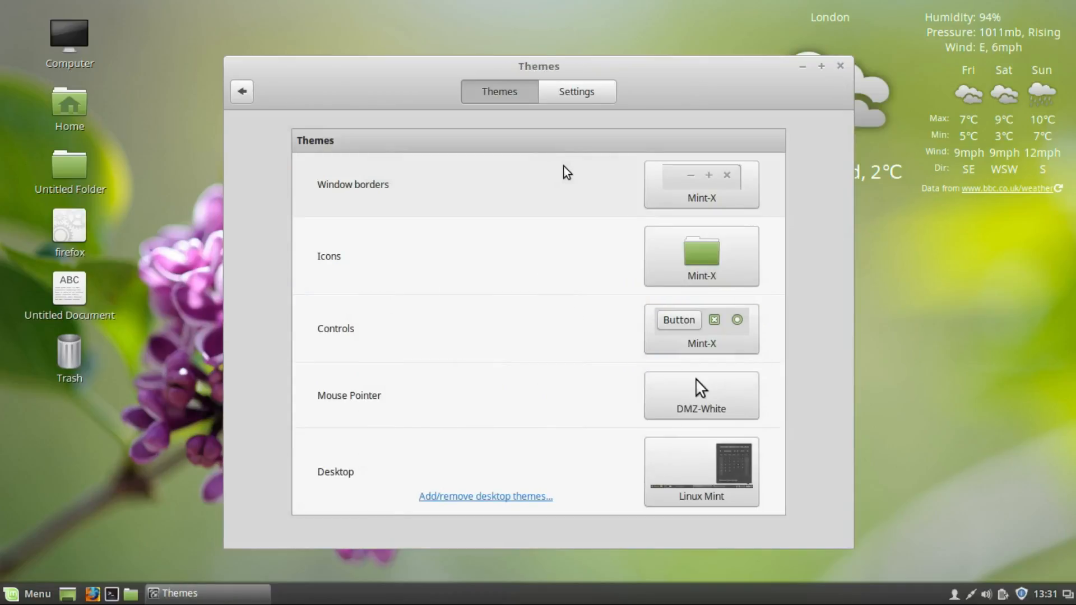
left_click(668, 173)
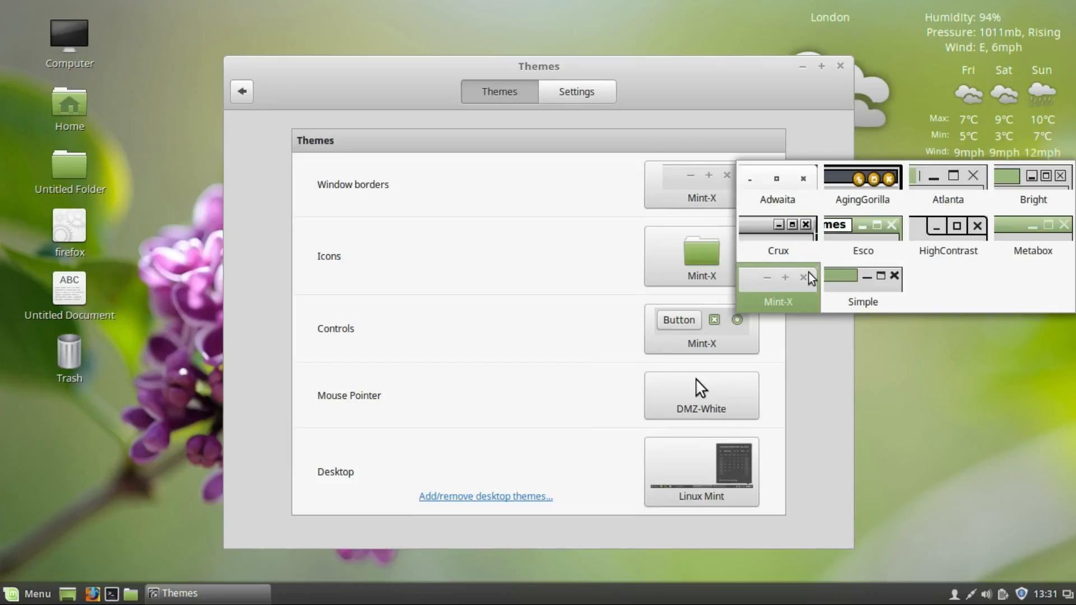
left_click(542, 217)
Set both the icon theme and the controls theme to Mint-X-Teal
left_click(680, 255)
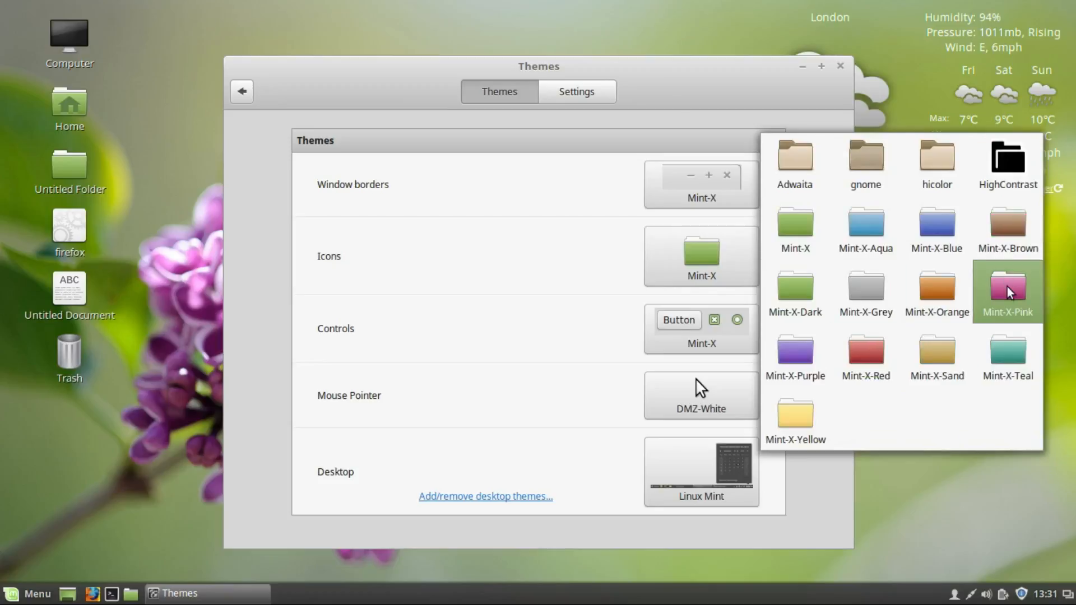
left_click(1010, 350)
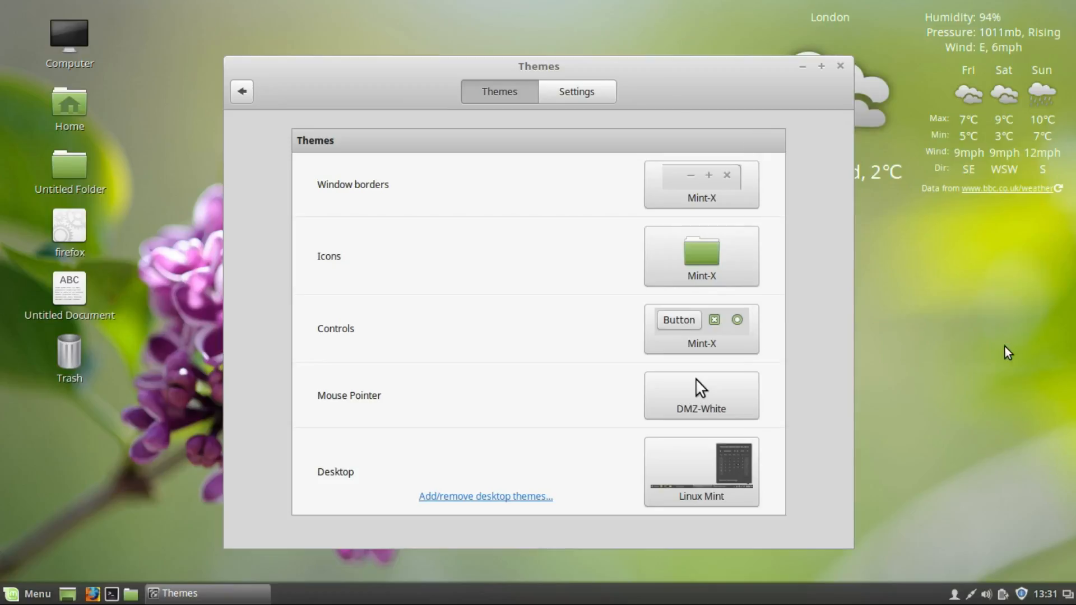
left_click(701, 325)
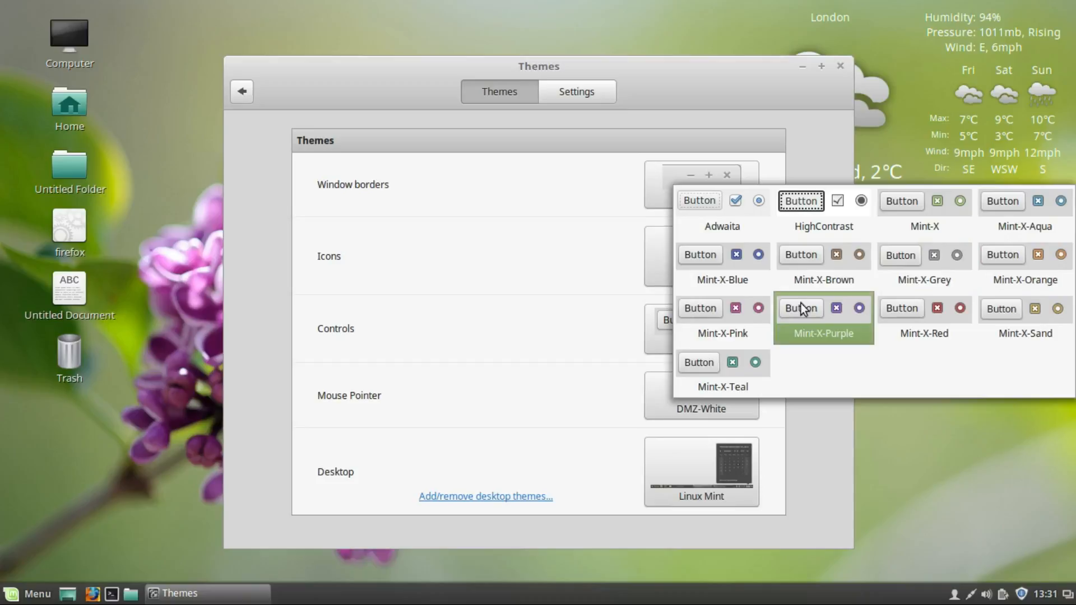
left_click(743, 385)
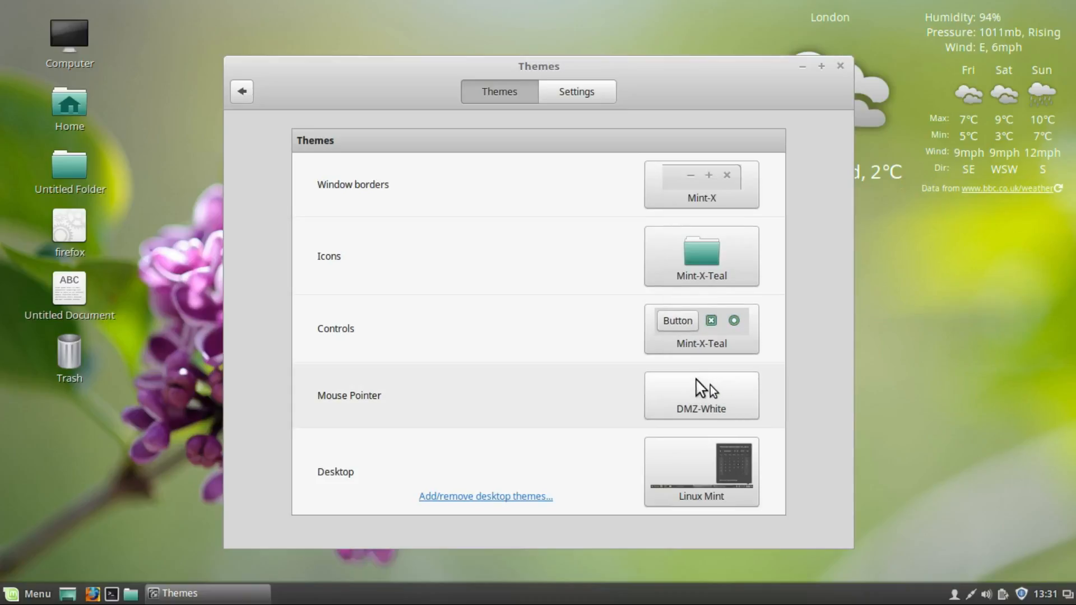
Review the mouse pointer themes, keep DMZ-White, and set the desktop theme to Mint-X-Blue
left_click(670, 399)
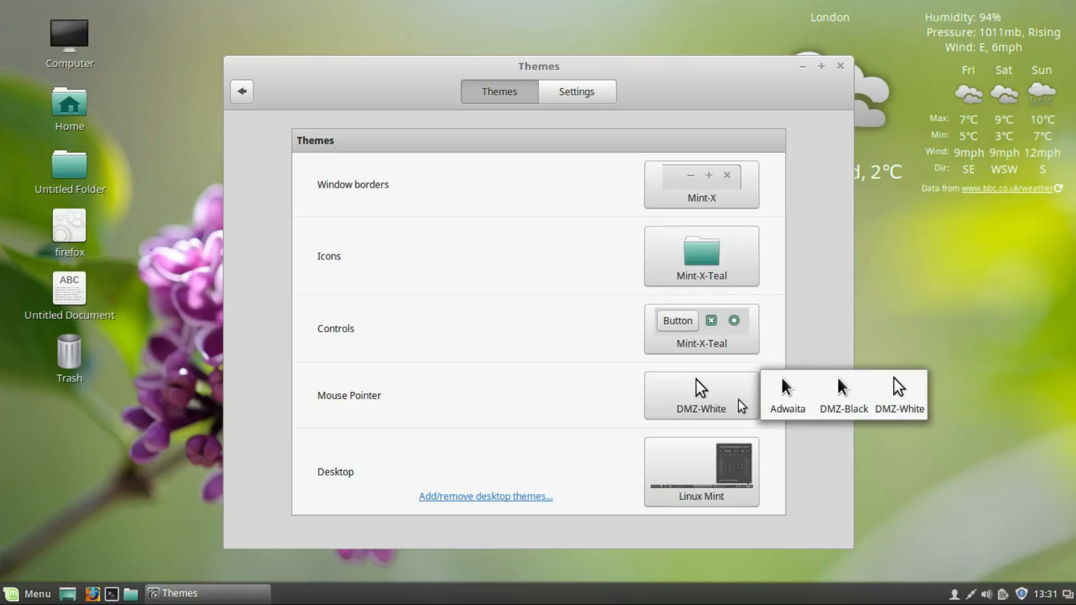
left_click(574, 404)
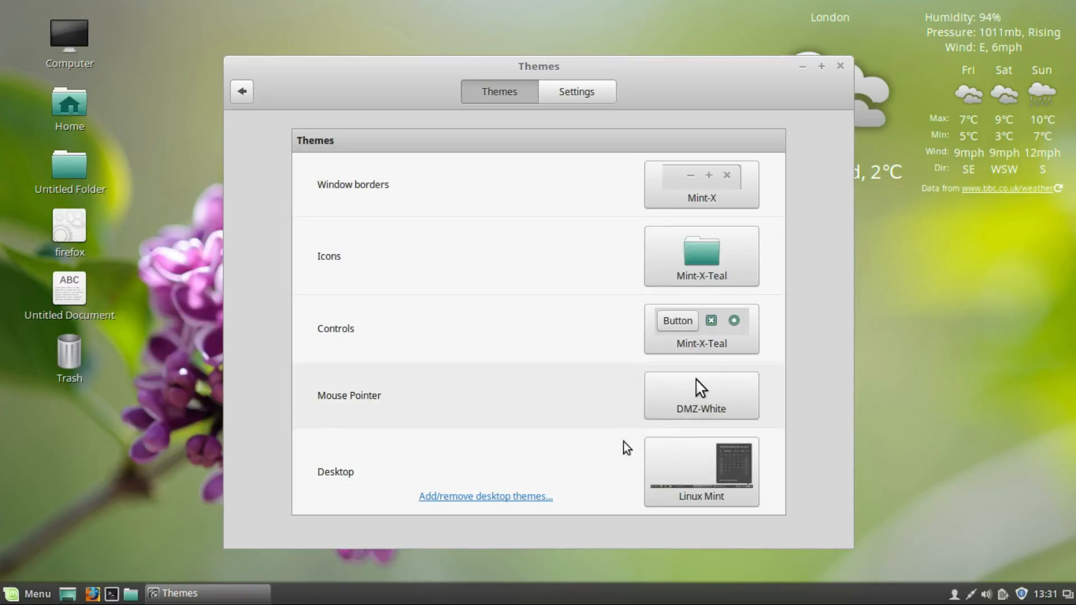
left_click(669, 459)
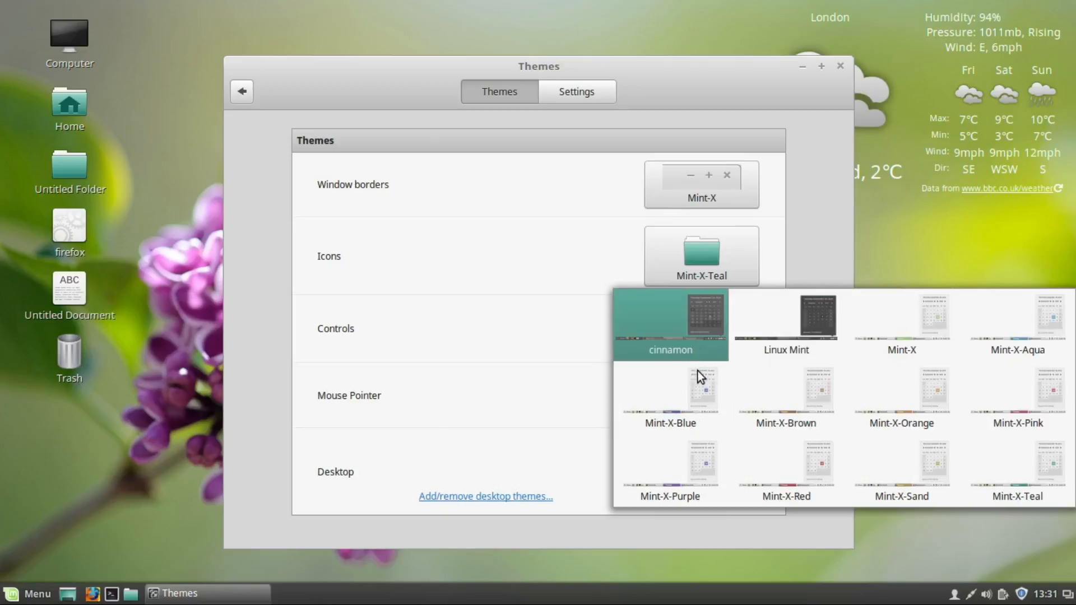
left_click(695, 395)
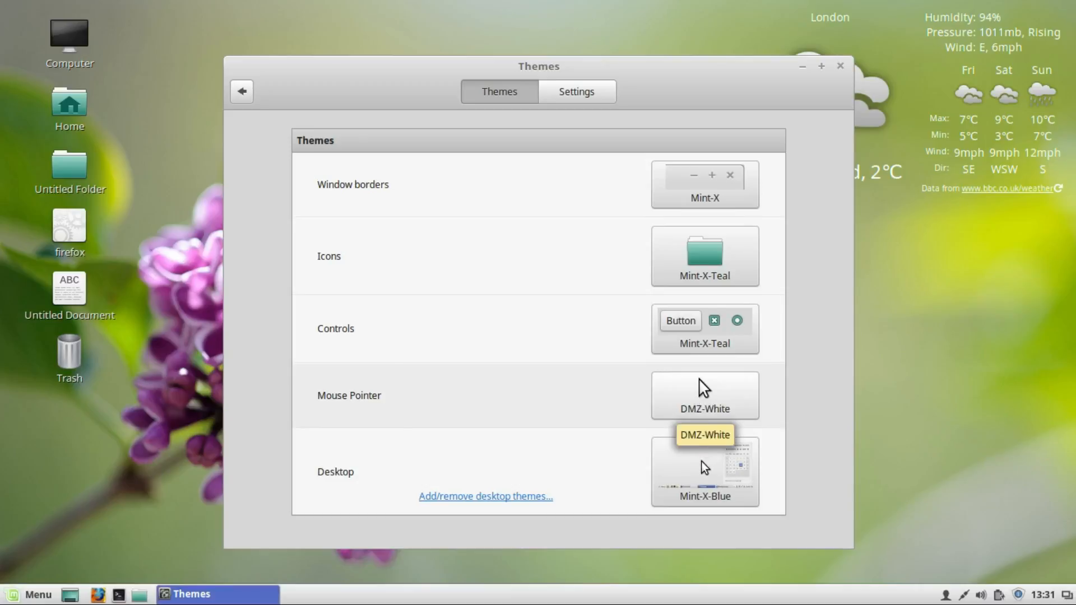
Browse the installed and online desktop themes, close that window, and return to the System Settings overview
left_click(501, 500)
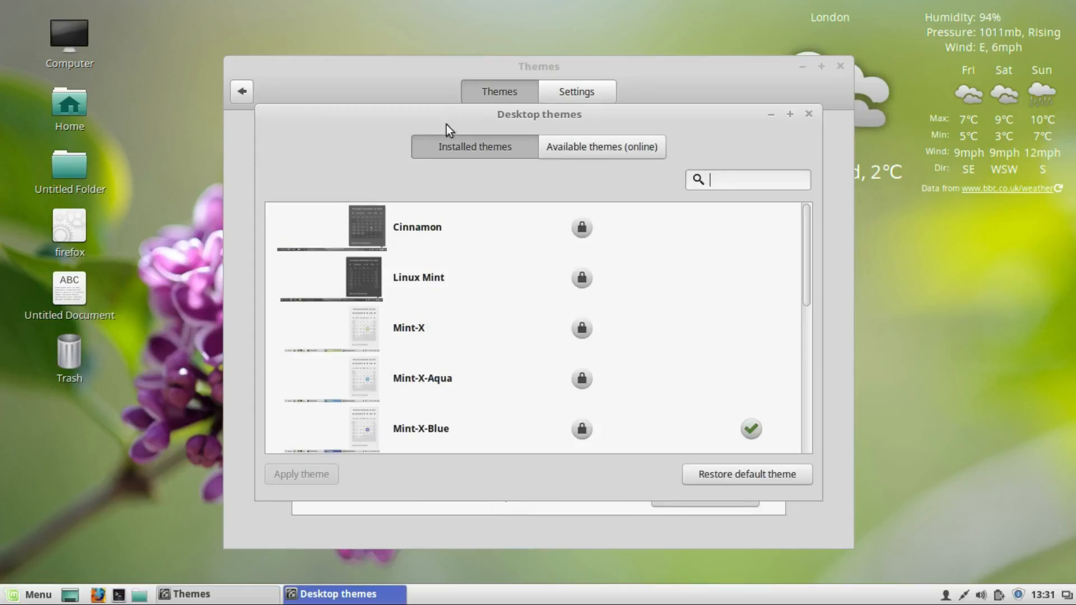
left_click(561, 147)
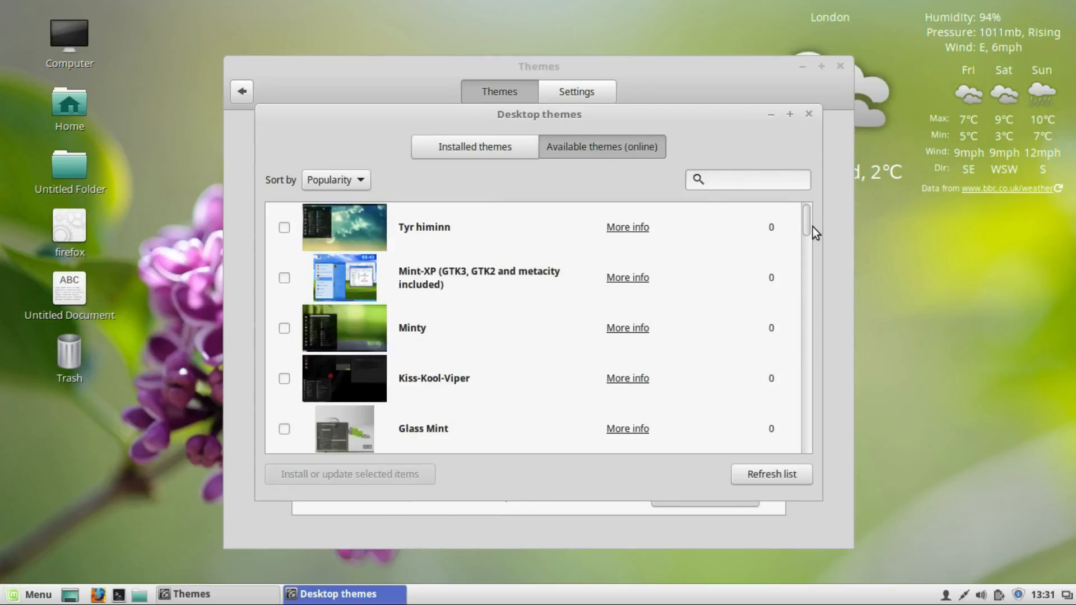
left_click_drag(805, 220, 809, 470)
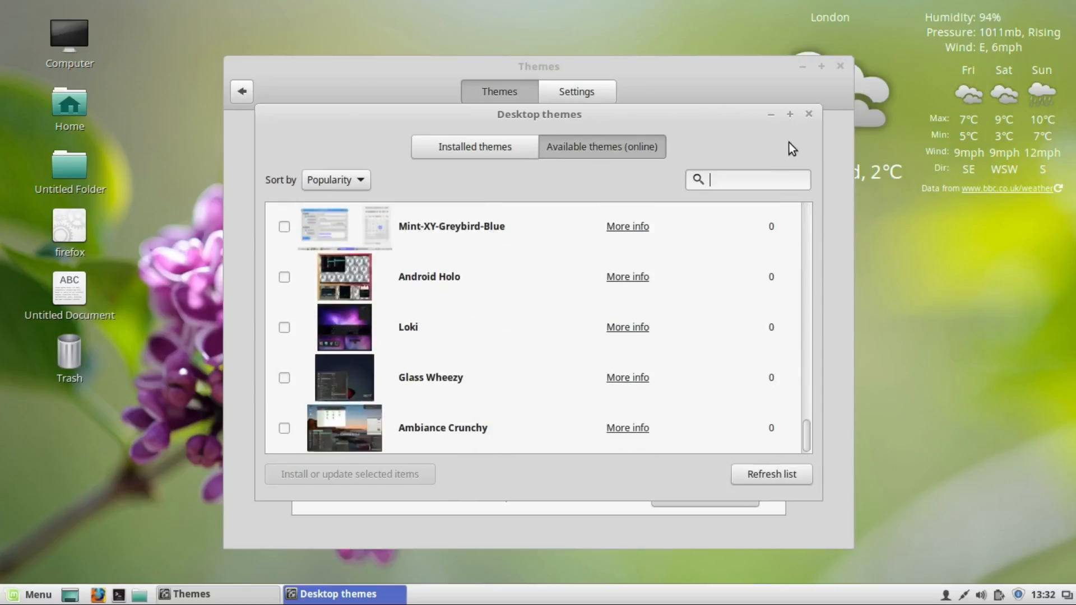
left_click(811, 113)
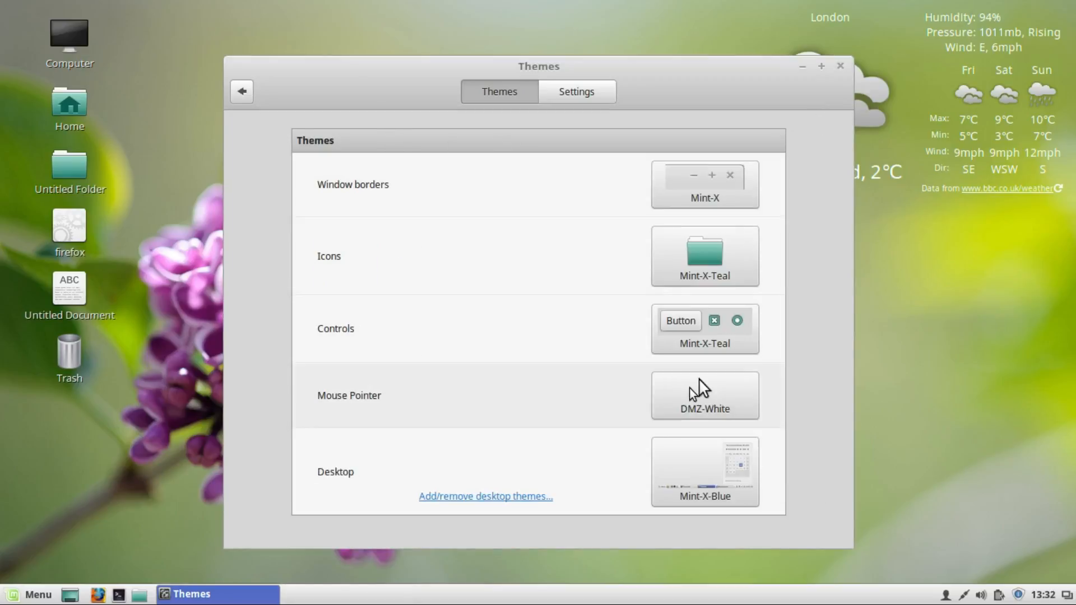
left_click(252, 96)
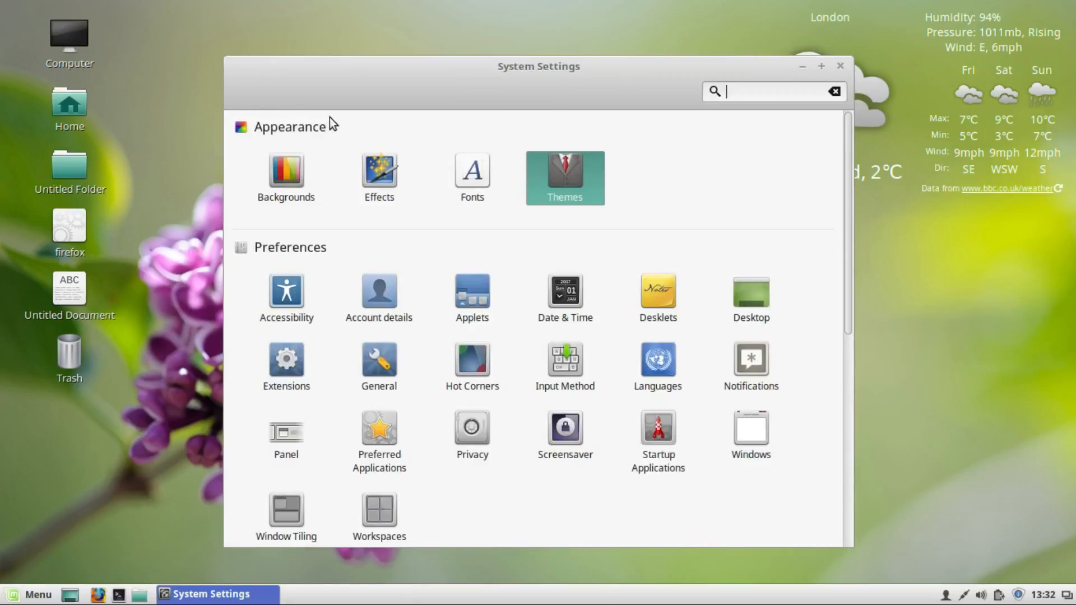
View the visual and keyboard accessibility settings, turning the on-screen keyboard on and off again
left_click(291, 303)
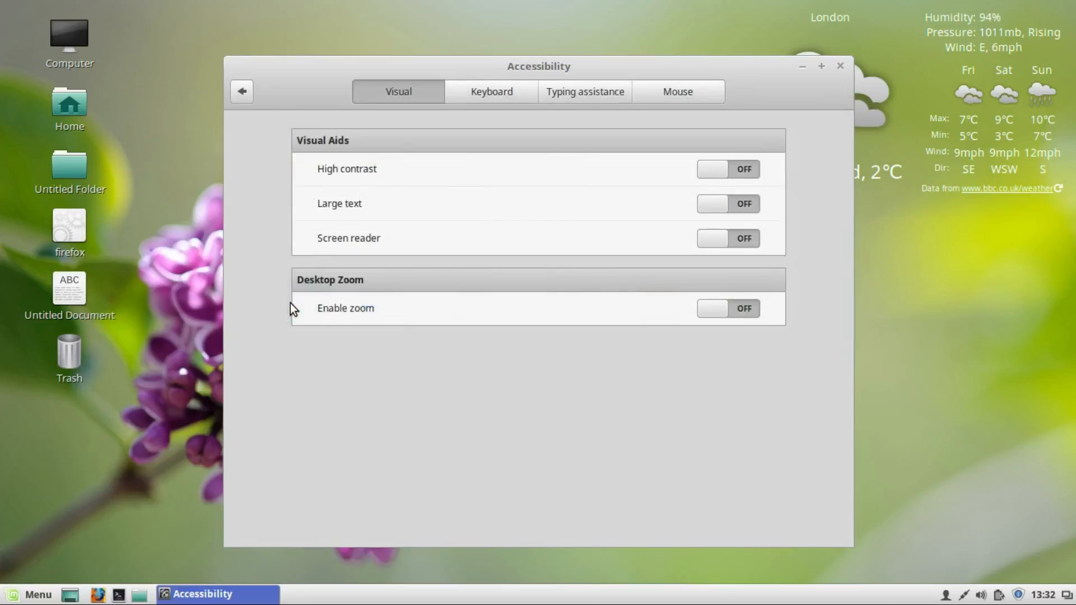
left_click(464, 90)
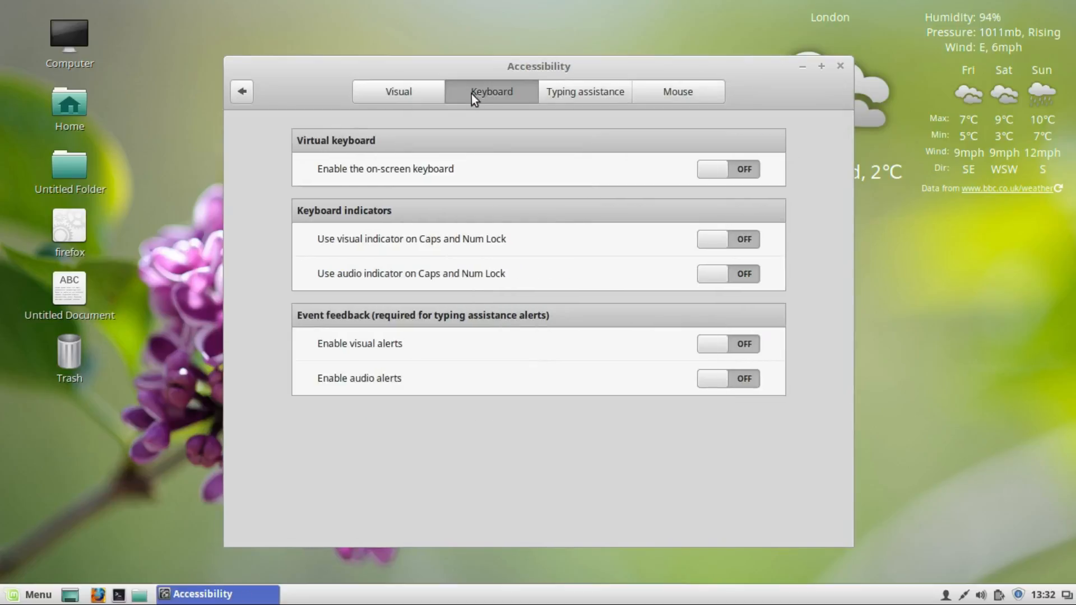
left_click(751, 170)
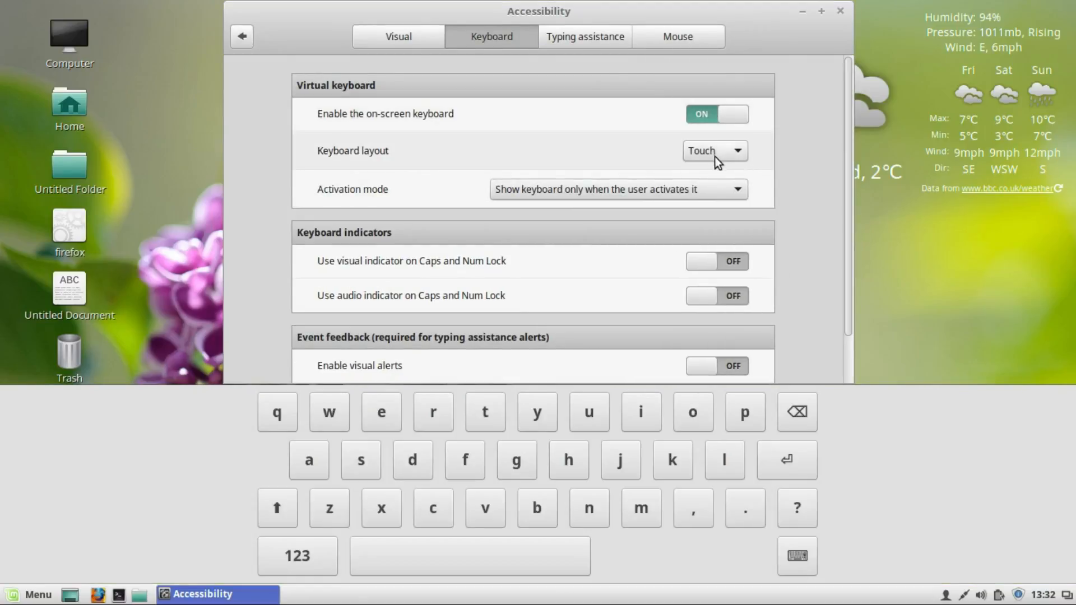
left_click(694, 113)
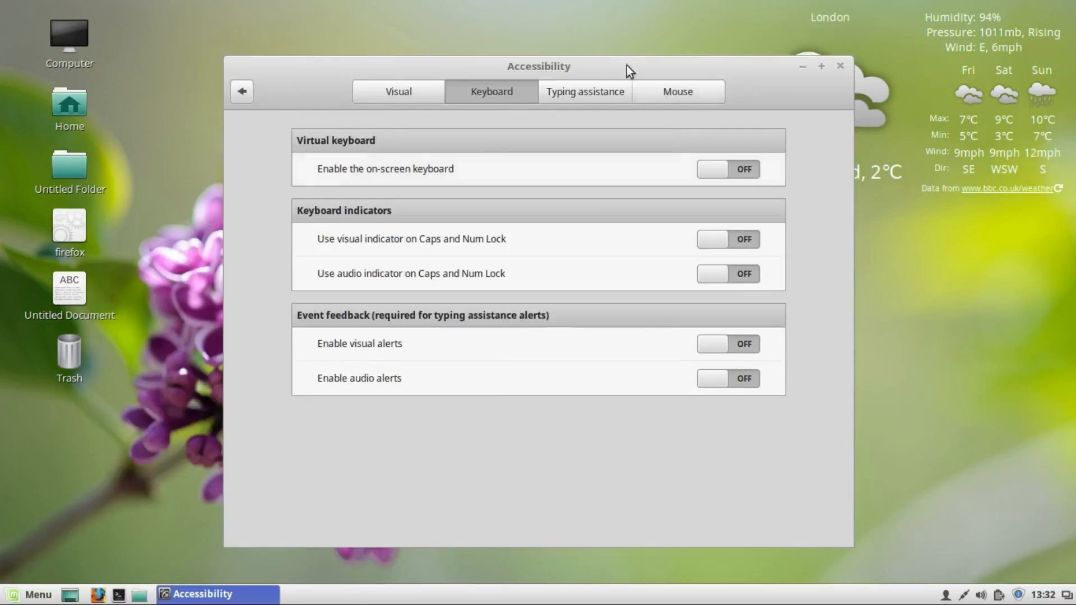
View the typing assistance and mouse accessibility settings, and return to the System Settings overview
left_click(593, 85)
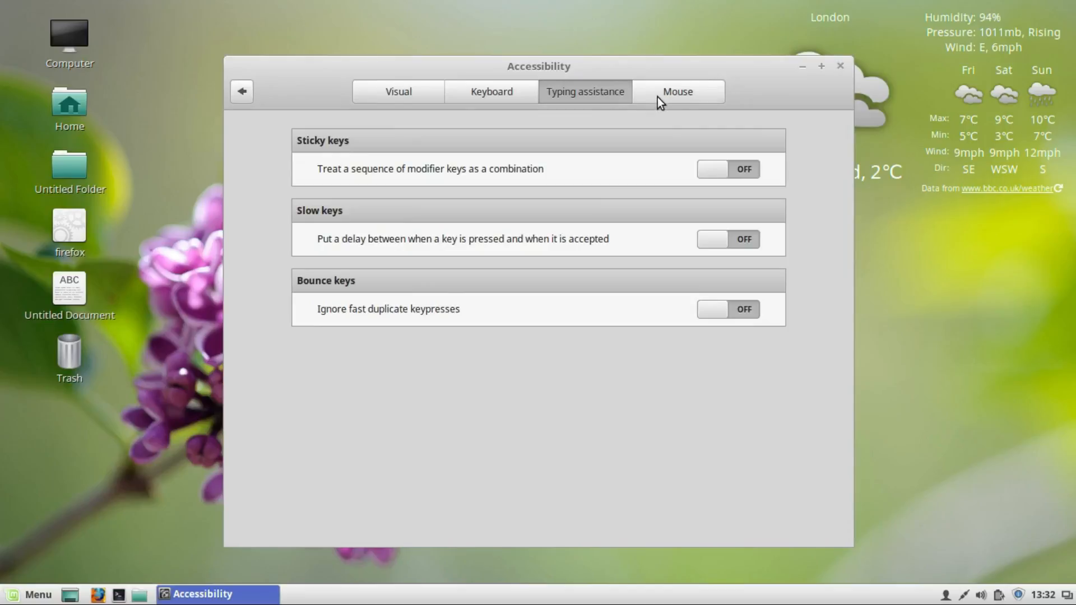
left_click(659, 93)
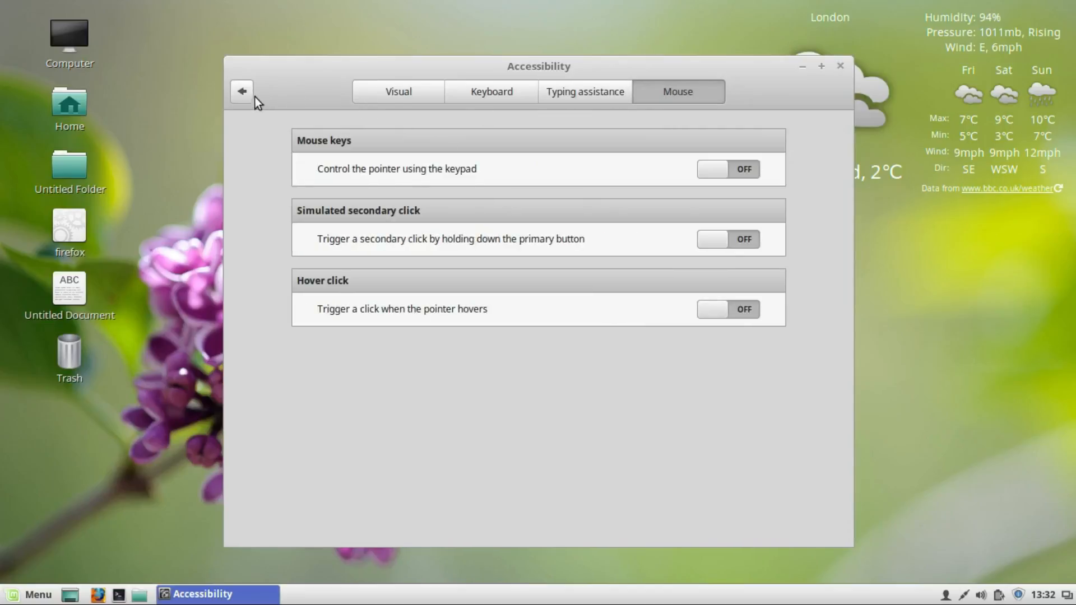
left_click(237, 93)
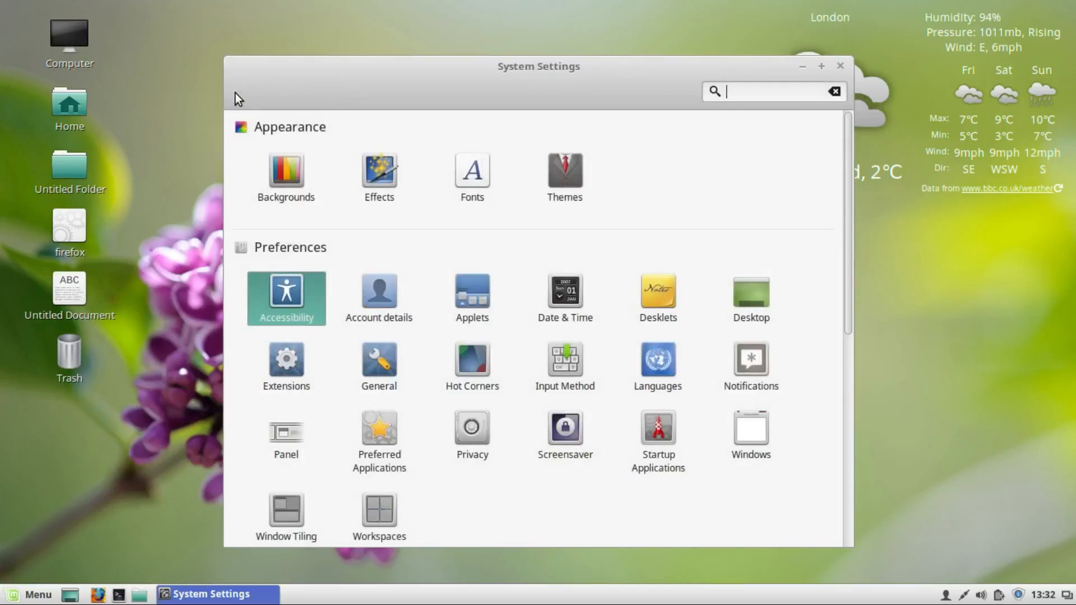
View the account details, inspect the password change and picture options without changing anything, and return to the overview
left_click(388, 298)
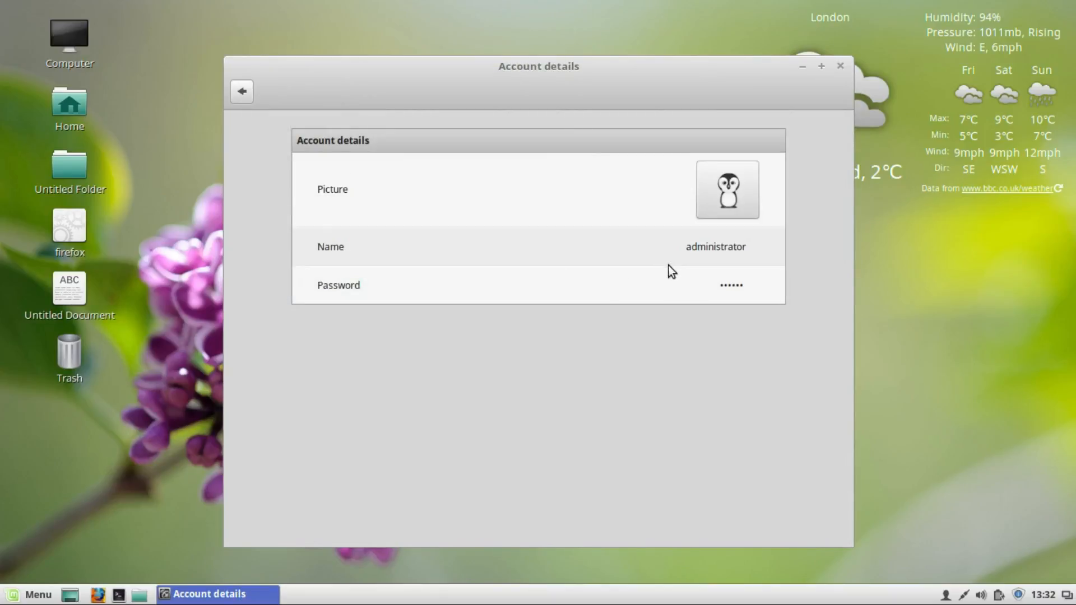
left_click(698, 284)
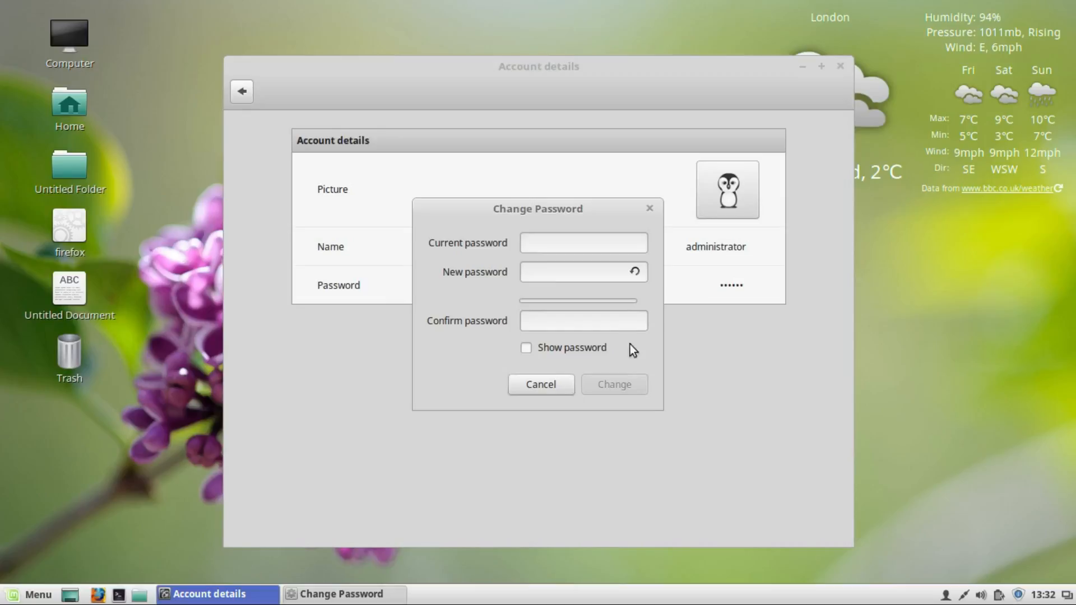
left_click(552, 378)
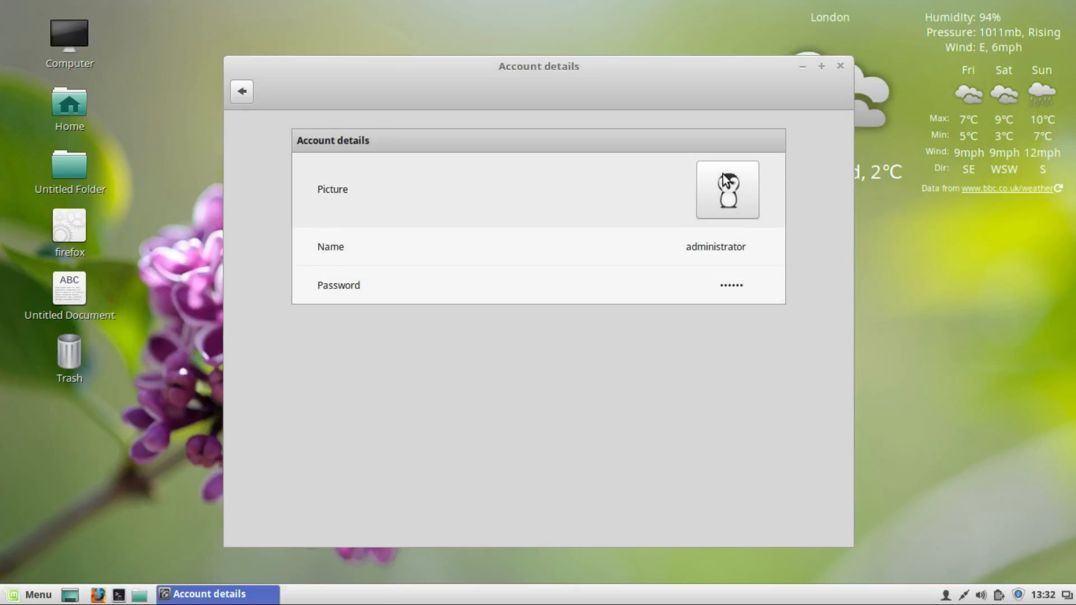
left_click(725, 178)
left_click(570, 375)
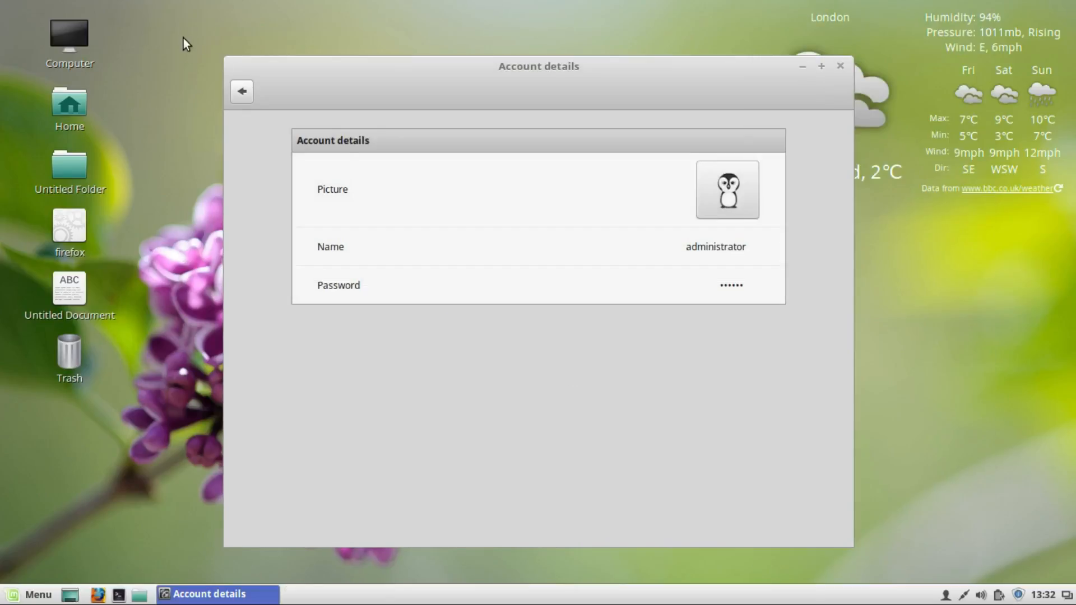
left_click(245, 92)
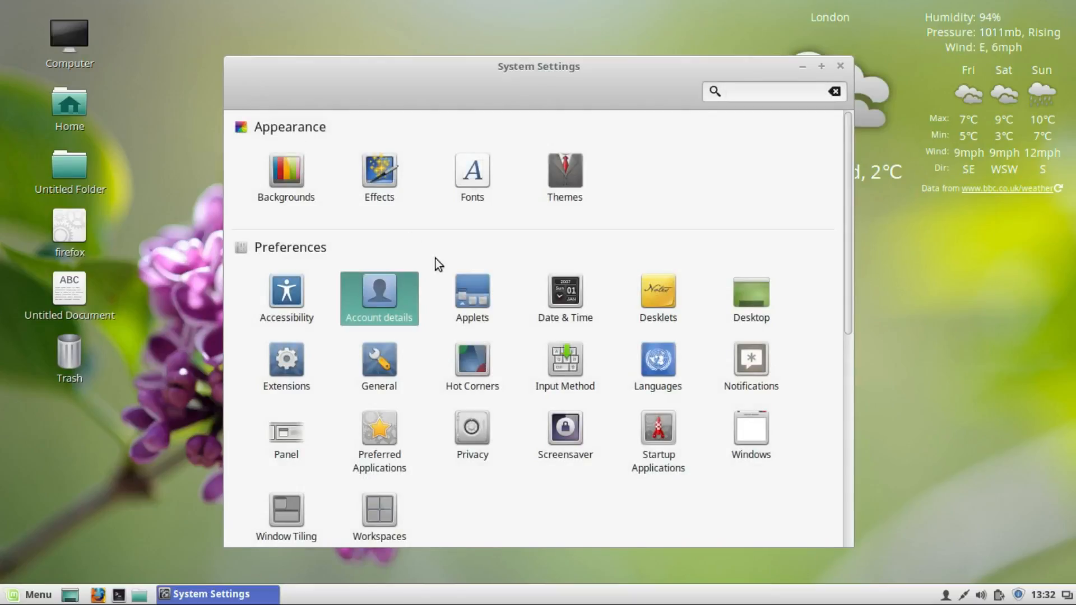
View the installed and online applets, and return to the System Settings overview
left_click(468, 291)
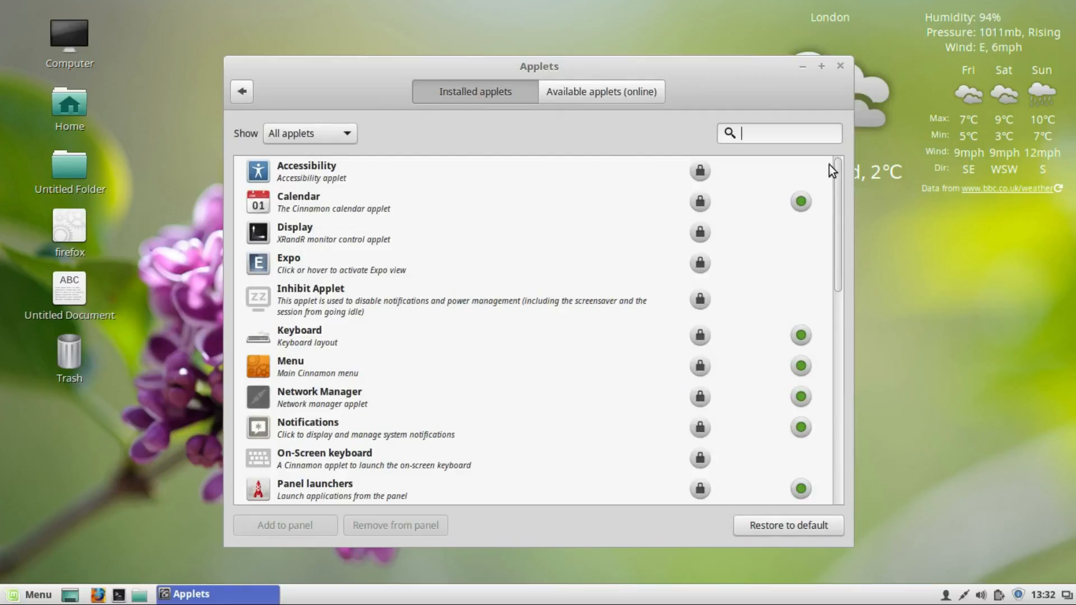
left_click(617, 91)
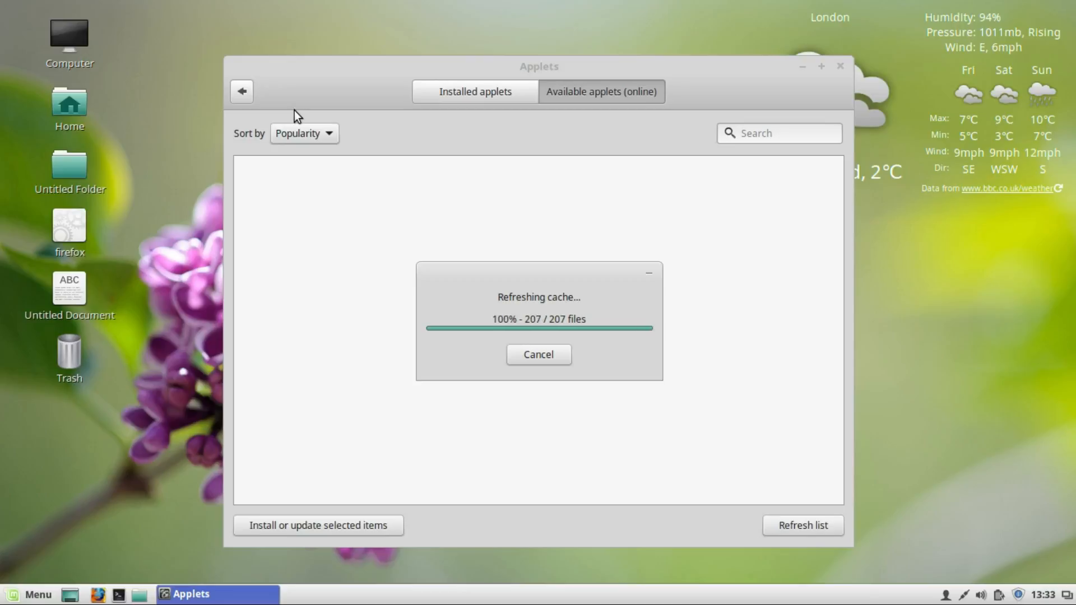
left_click(247, 90)
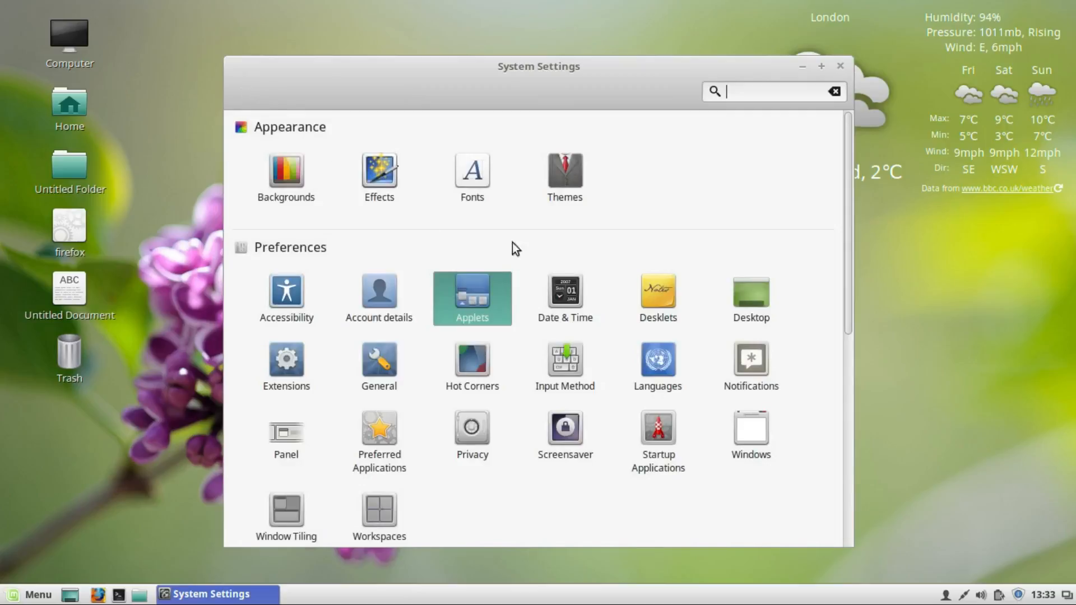
View the Date & Time settings and the installed desklets, and return to the System Settings overview
left_click(569, 293)
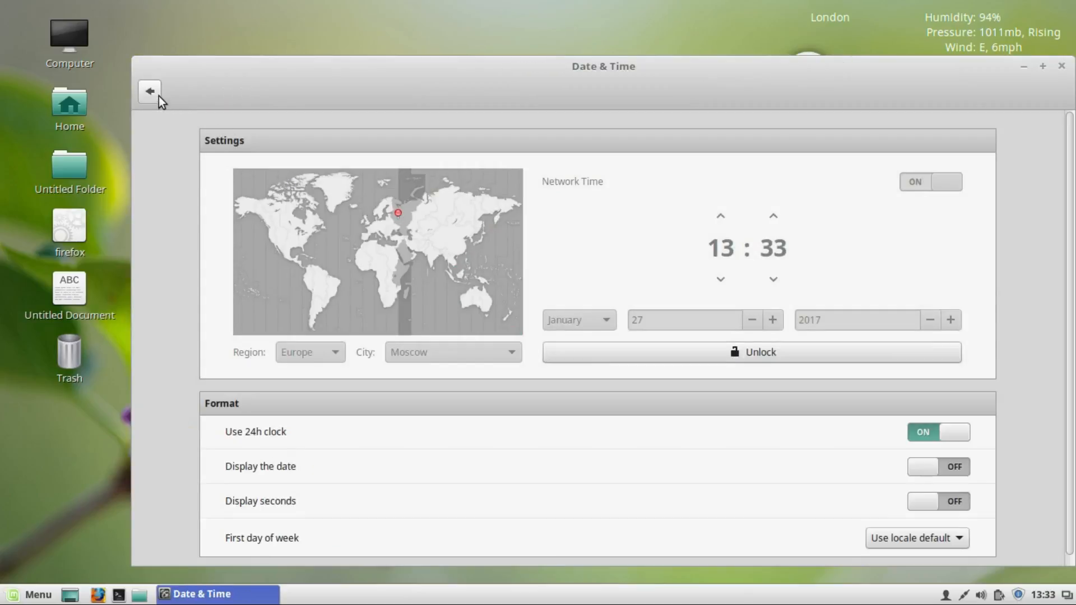
left_click(153, 93)
left_click(560, 295)
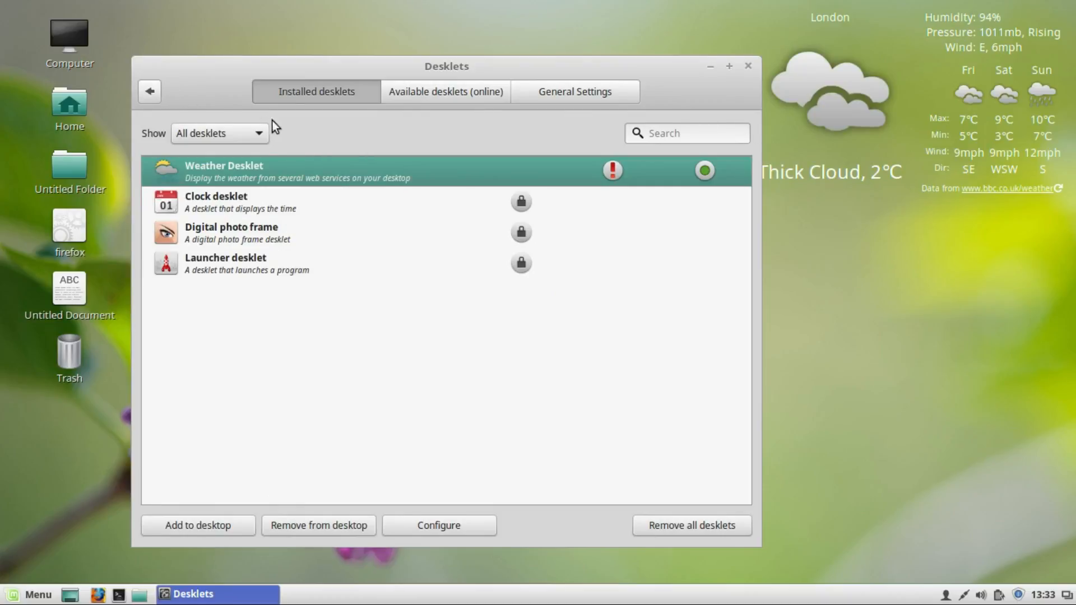
left_click(152, 92)
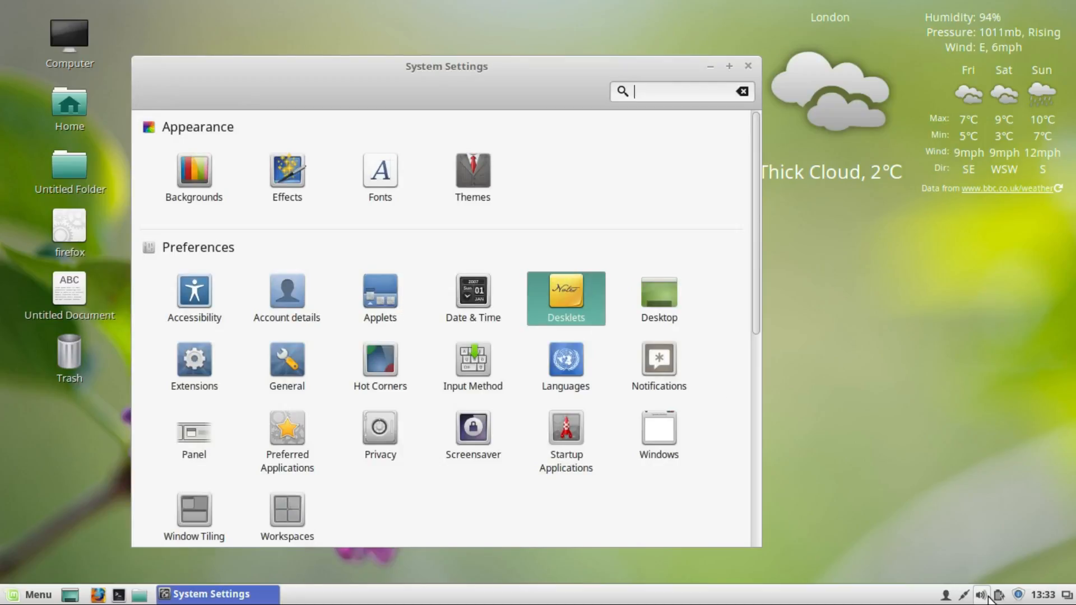
View the desktop layout and desktop icon settings, and return to the System Settings overview
left_click(652, 297)
left_click(653, 298)
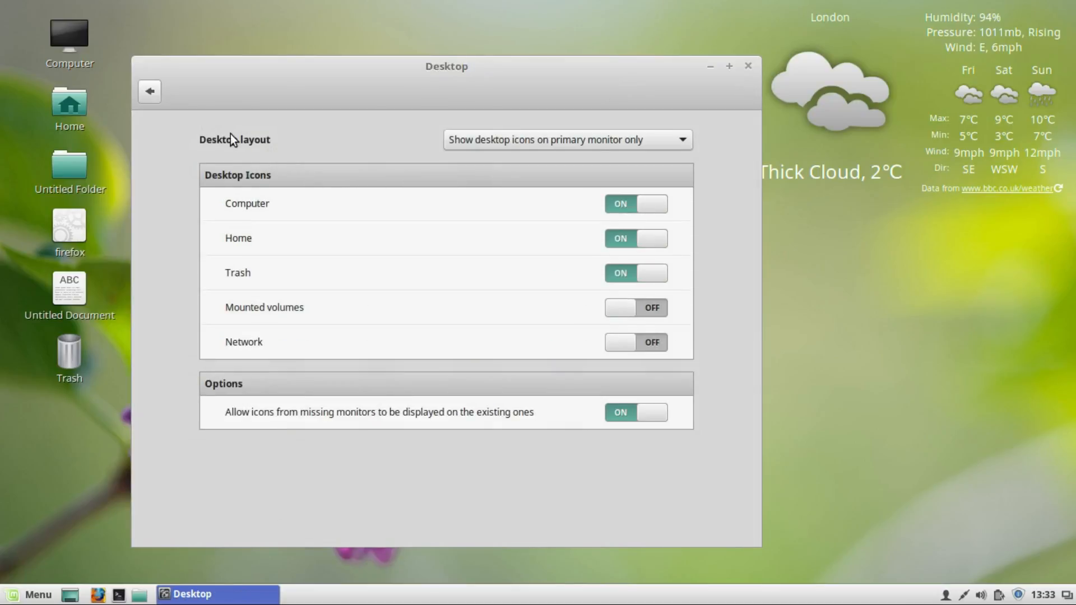
left_click(151, 91)
View the installed and online Cinnamon extensions, and return to the System Settings overview
left_click(202, 367)
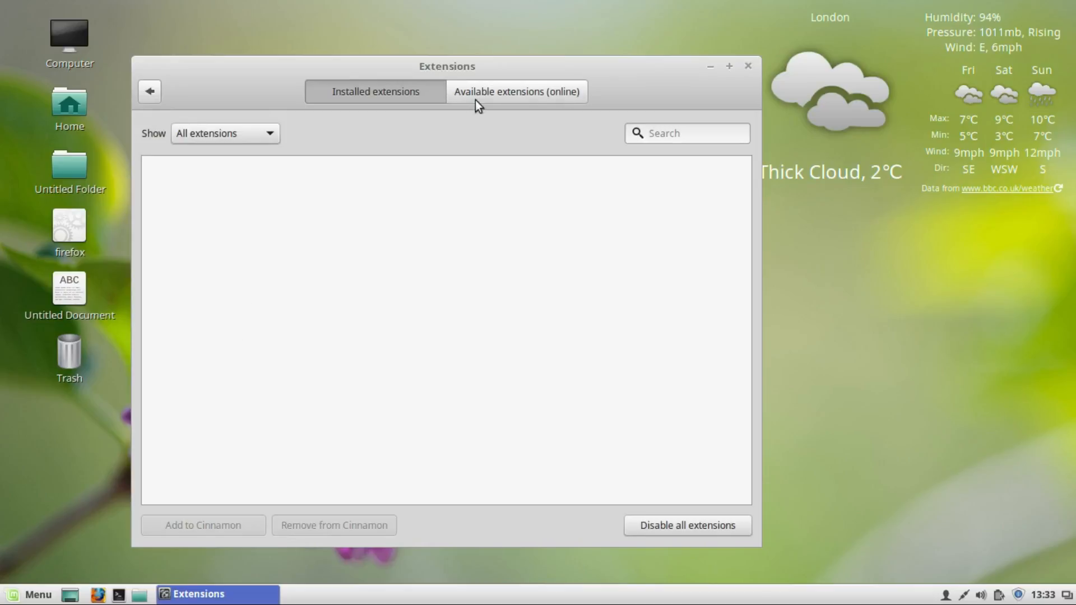
left_click(497, 90)
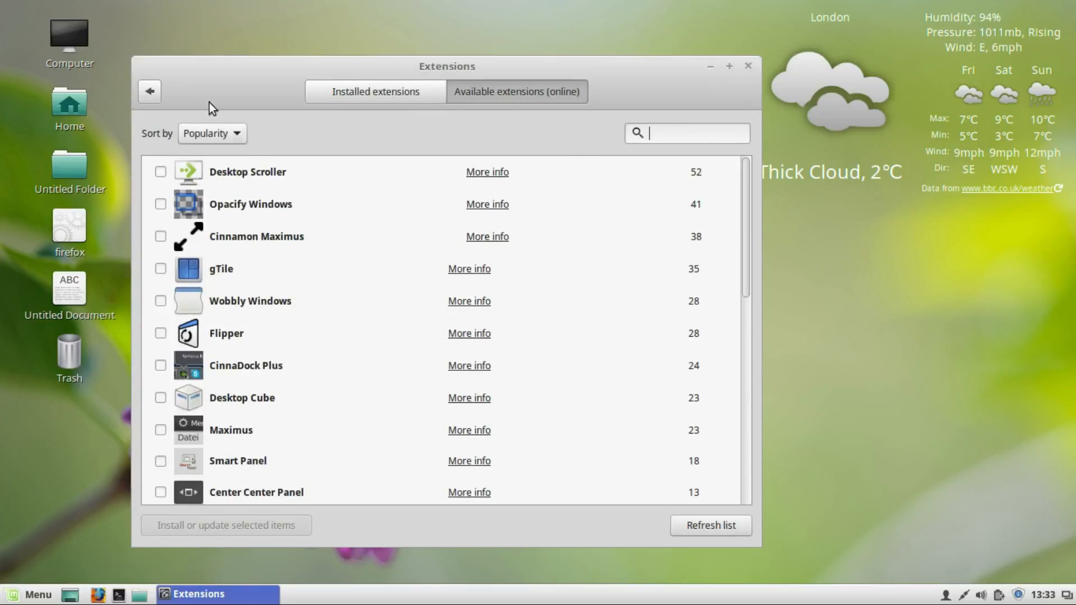
left_click(151, 90)
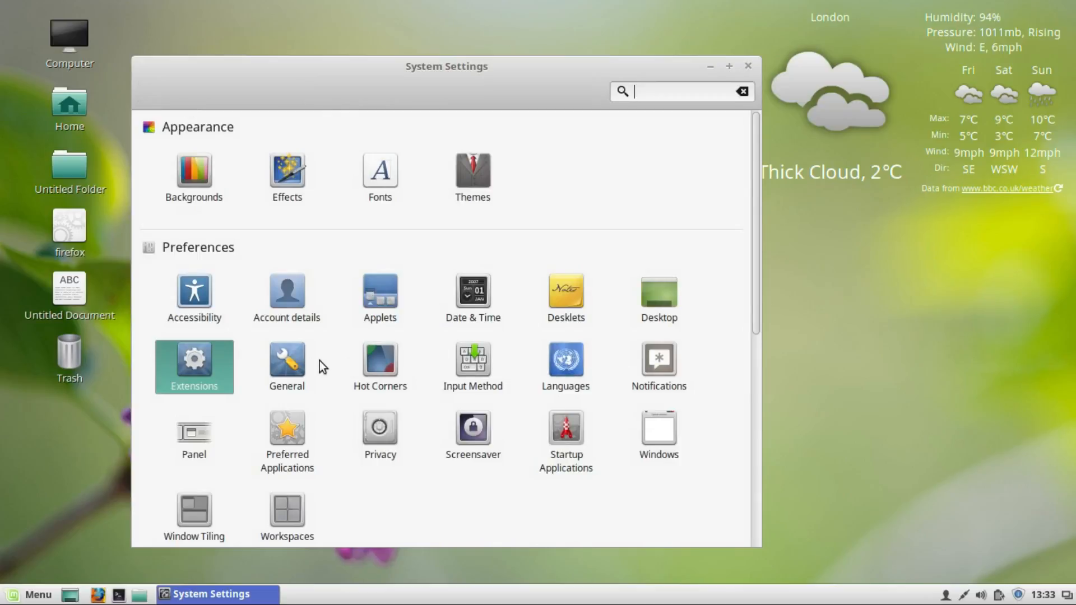
View the General settings and the user interface scaling choices, keeping Normal, and return to the System Settings overview
left_click(290, 362)
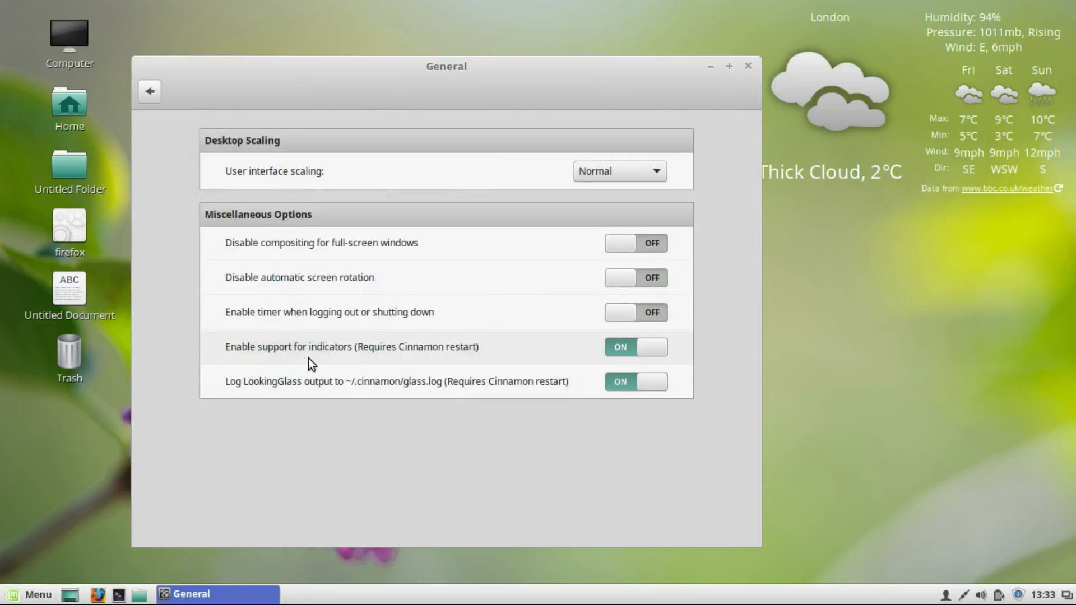
left_click(596, 172)
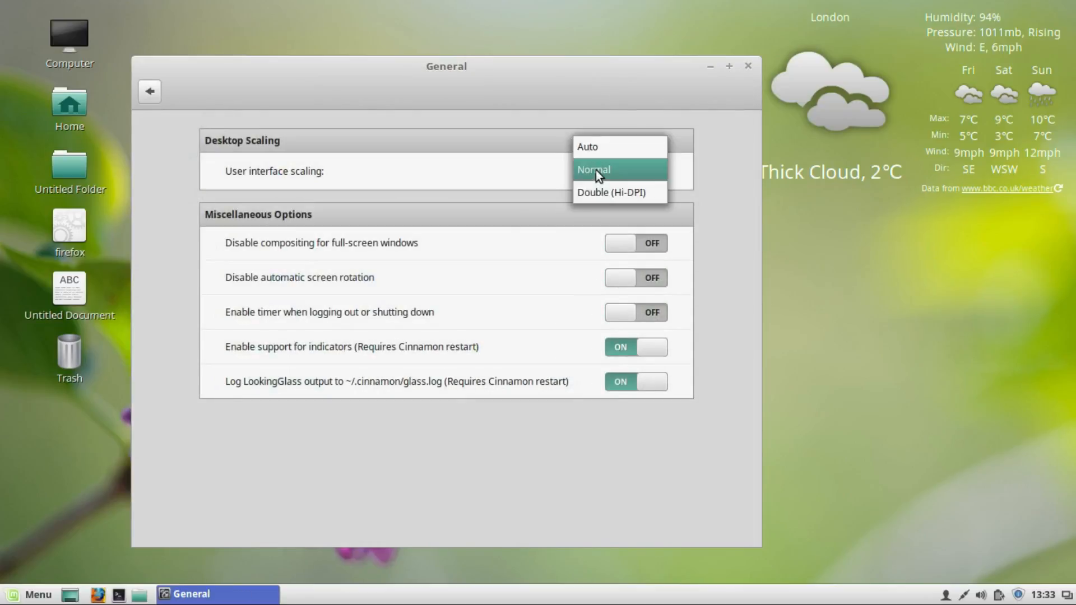
left_click(597, 171)
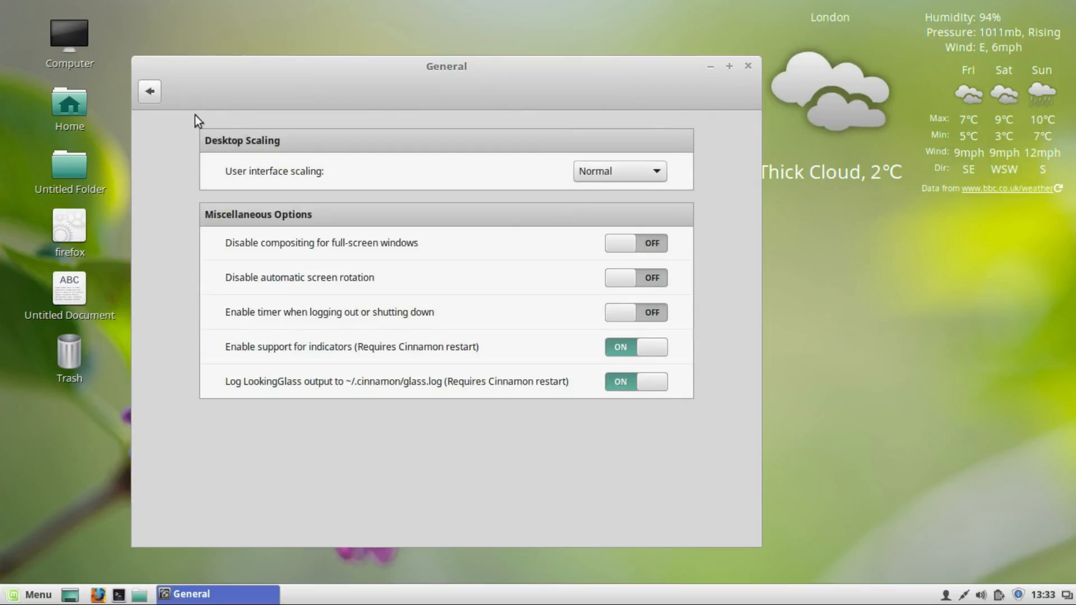
left_click(149, 93)
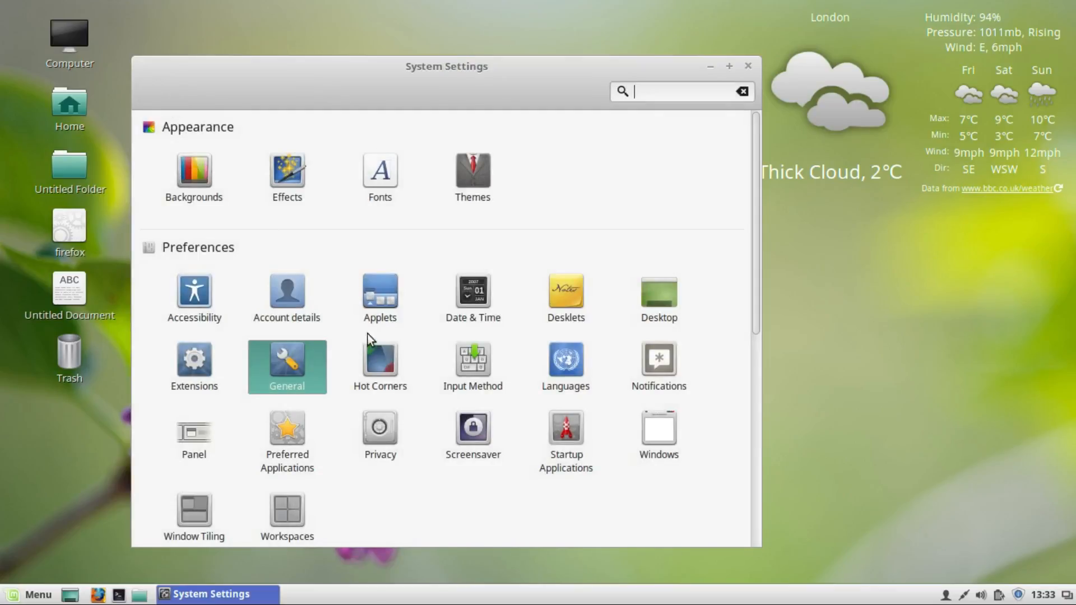
Set the top-left hot corner to run the command firefox with its icon visible, and test it by opening and closing Firefox
left_click(385, 359)
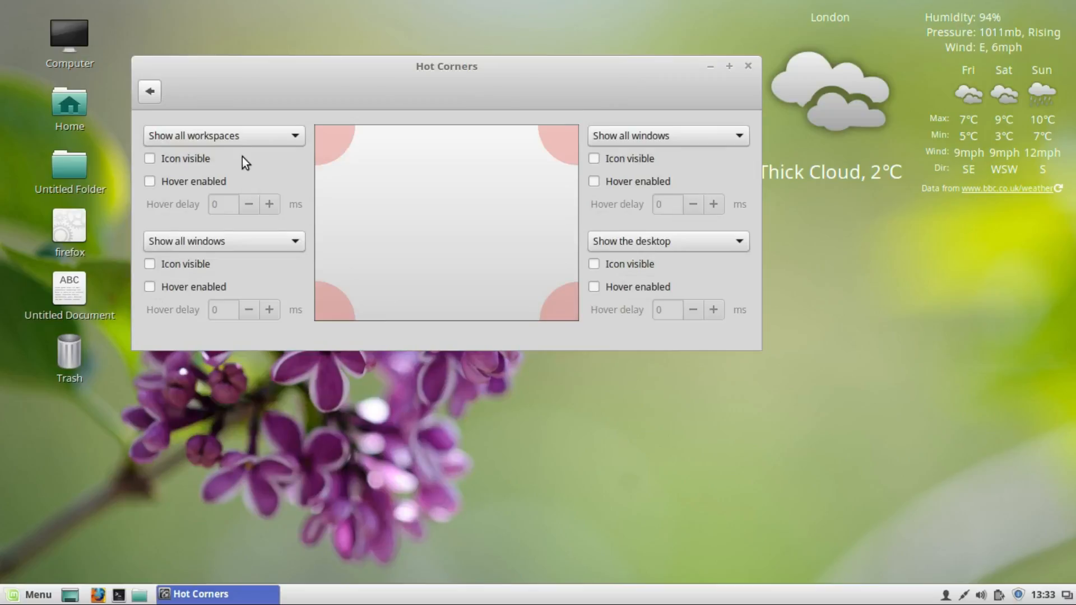
left_click(238, 142)
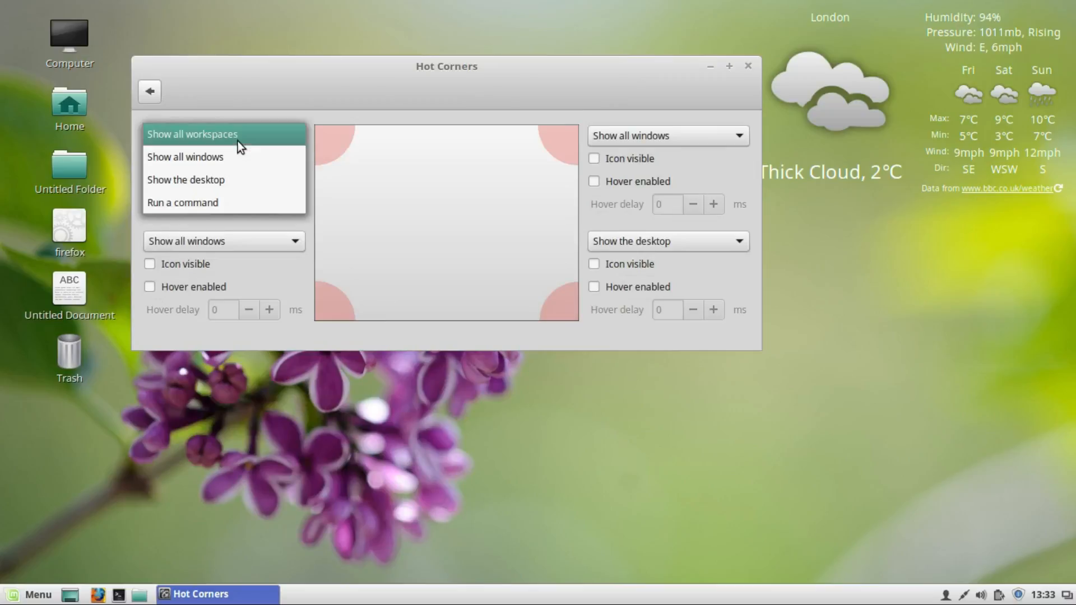
left_click(238, 141)
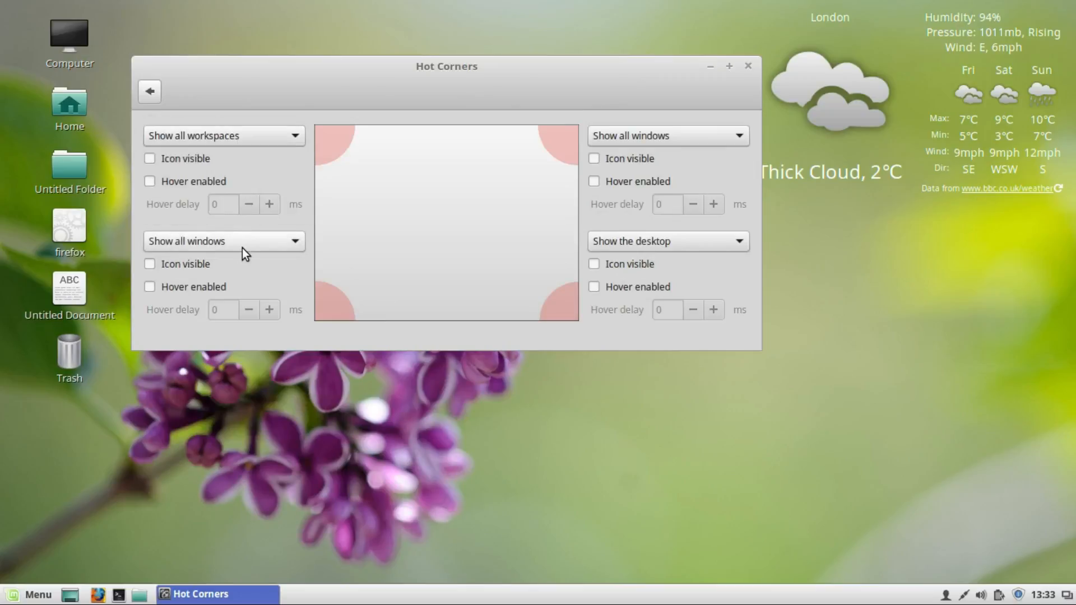
left_click(226, 135)
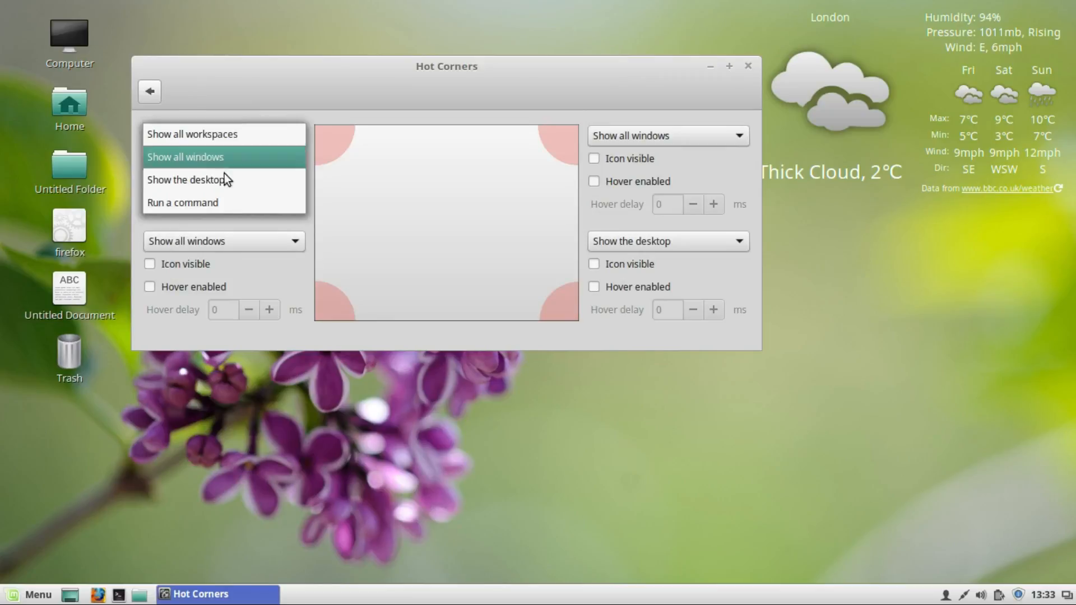
left_click(218, 203)
left_click(240, 162)
type("firefox")
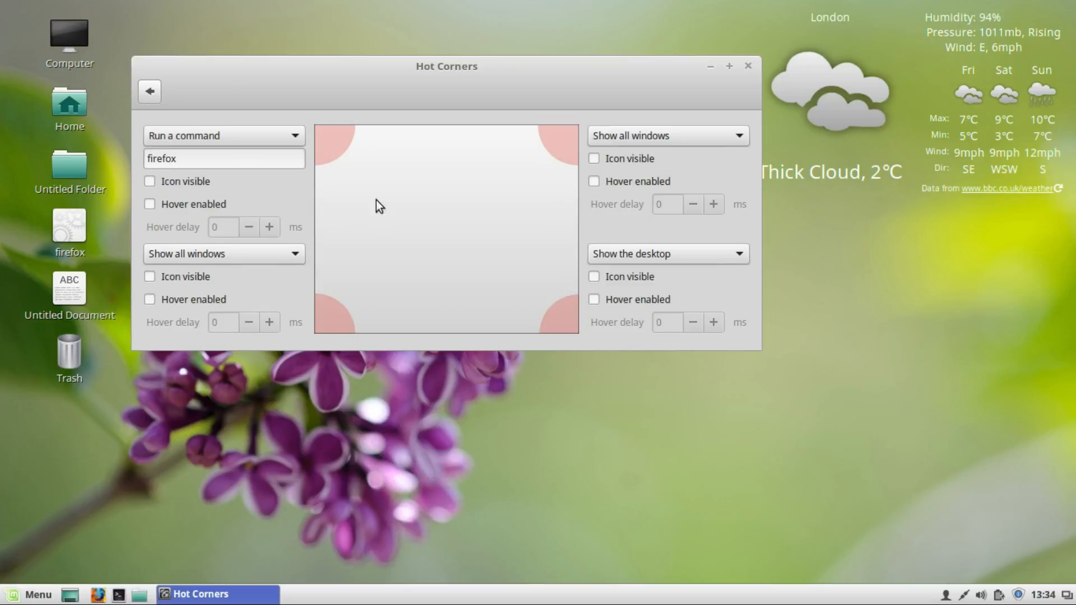
left_click(236, 184)
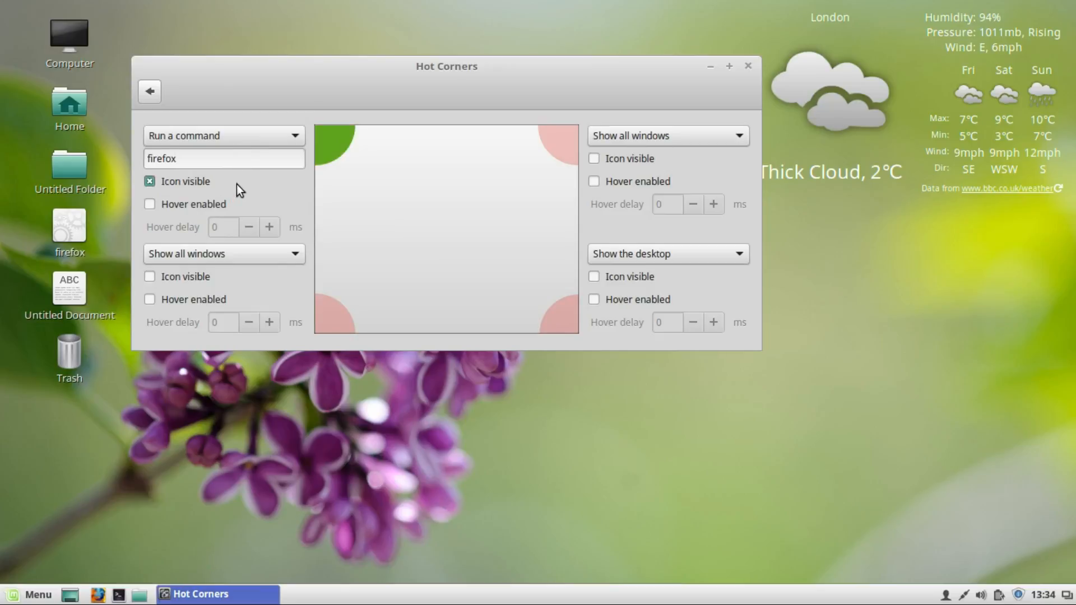
left_click(17, 18)
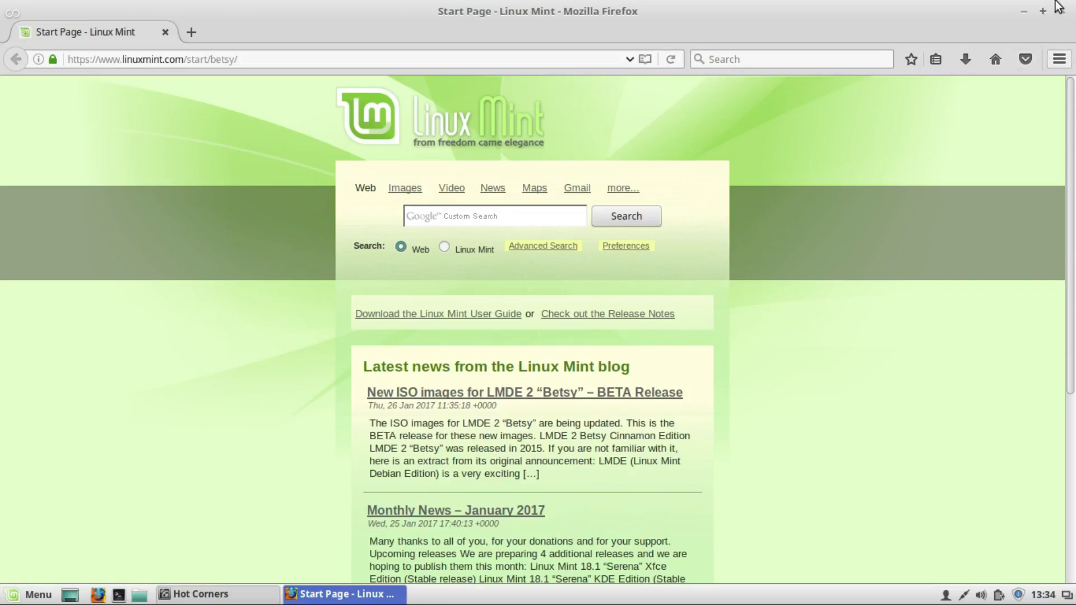
left_click(1062, 11)
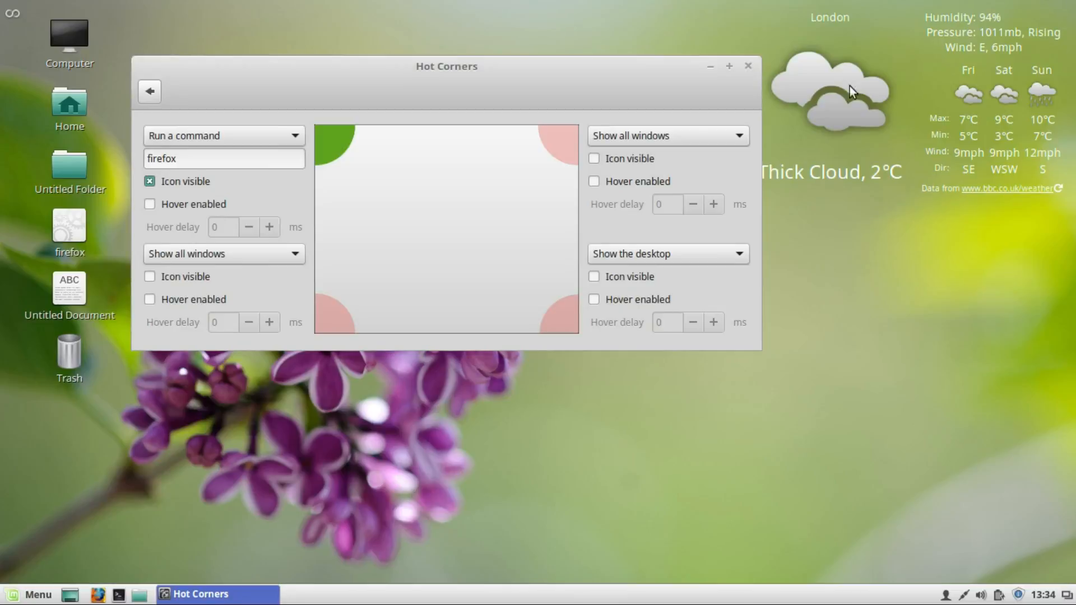
Hide the top-left hot corner's icon and reopen the Hot Corners settings from a fresh System Settings window
left_click(203, 183)
left_click(748, 66)
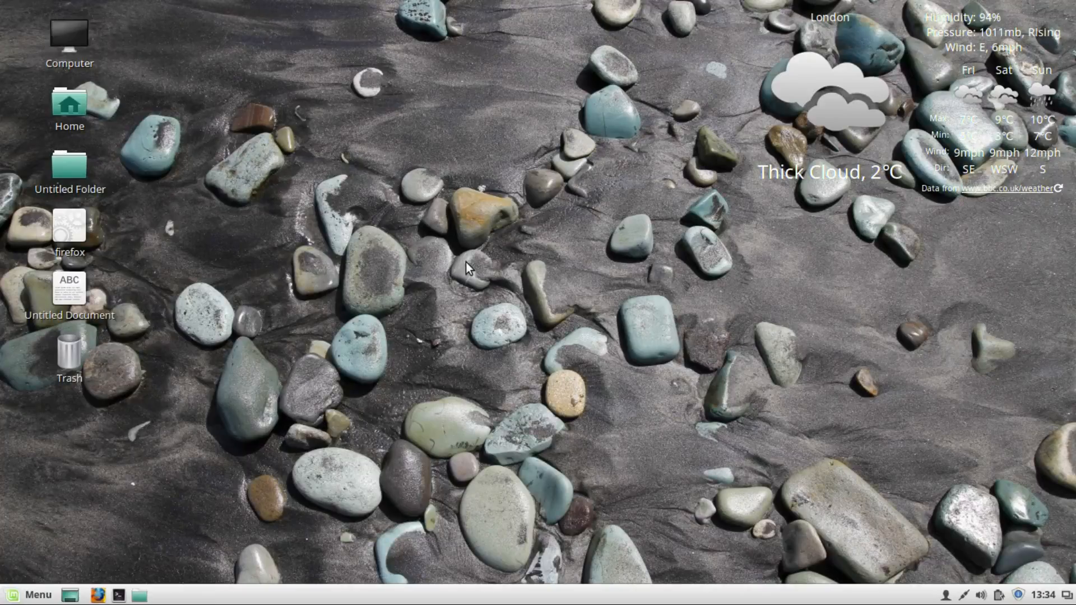
right_click(546, 597)
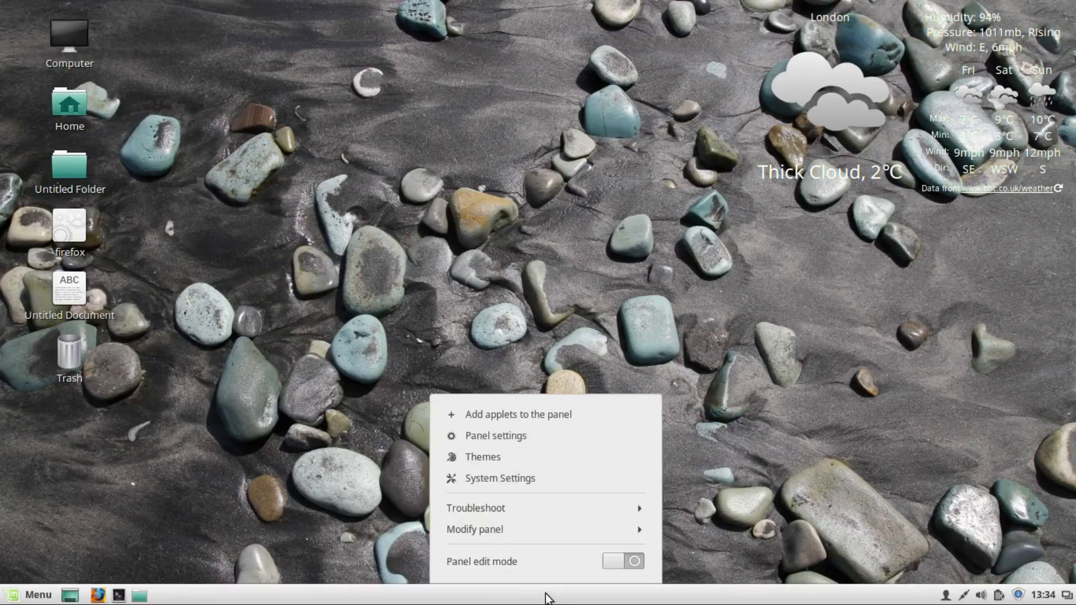
left_click(512, 480)
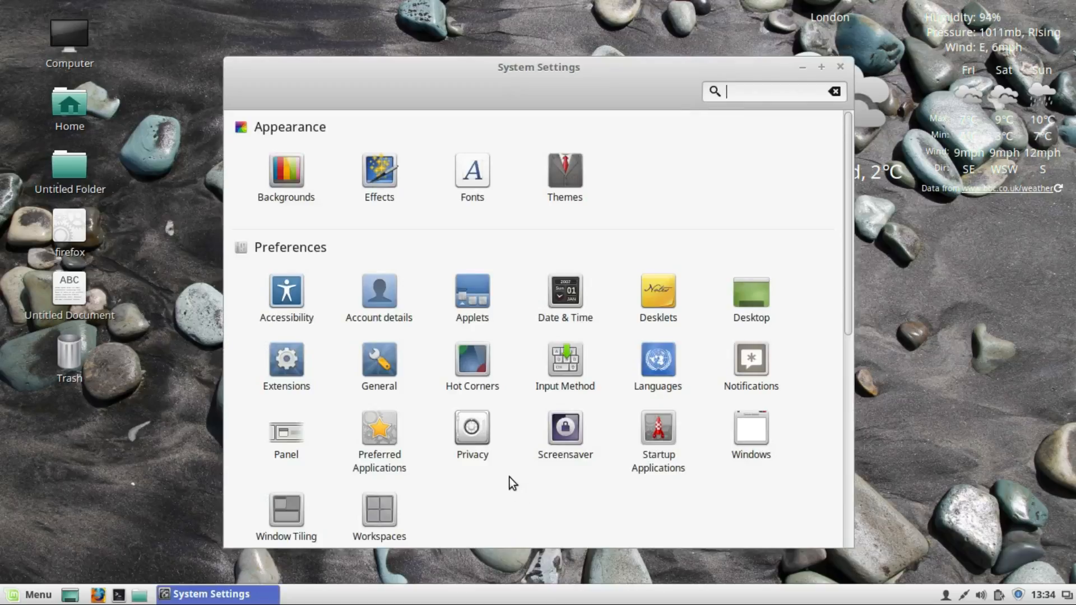
left_click(470, 360)
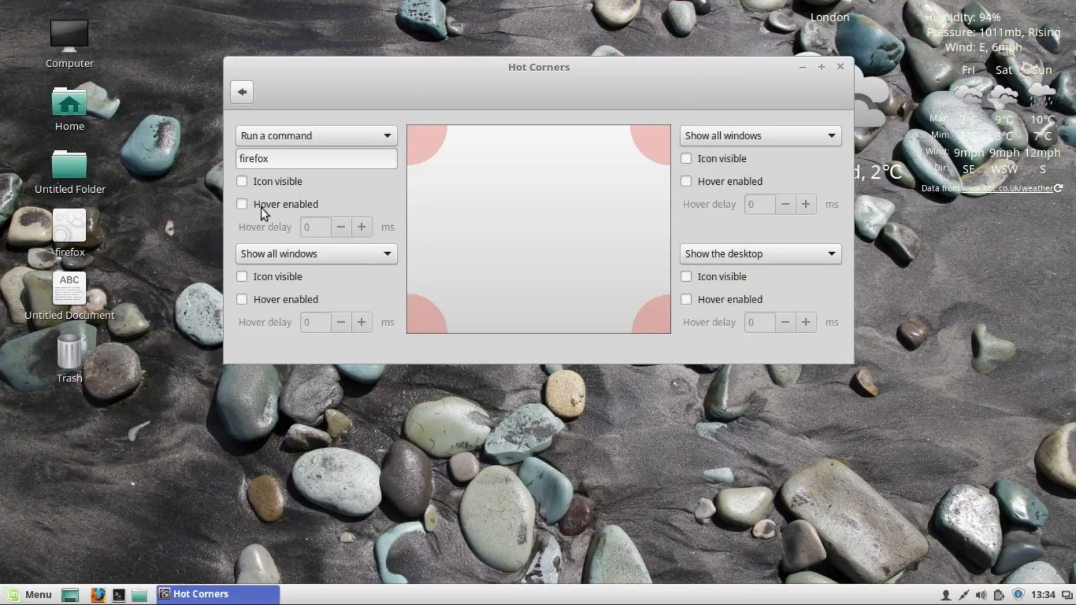
Enable hover activation and the visible icon for the top-left hot corner, and return to the System Settings overview
left_click(254, 202)
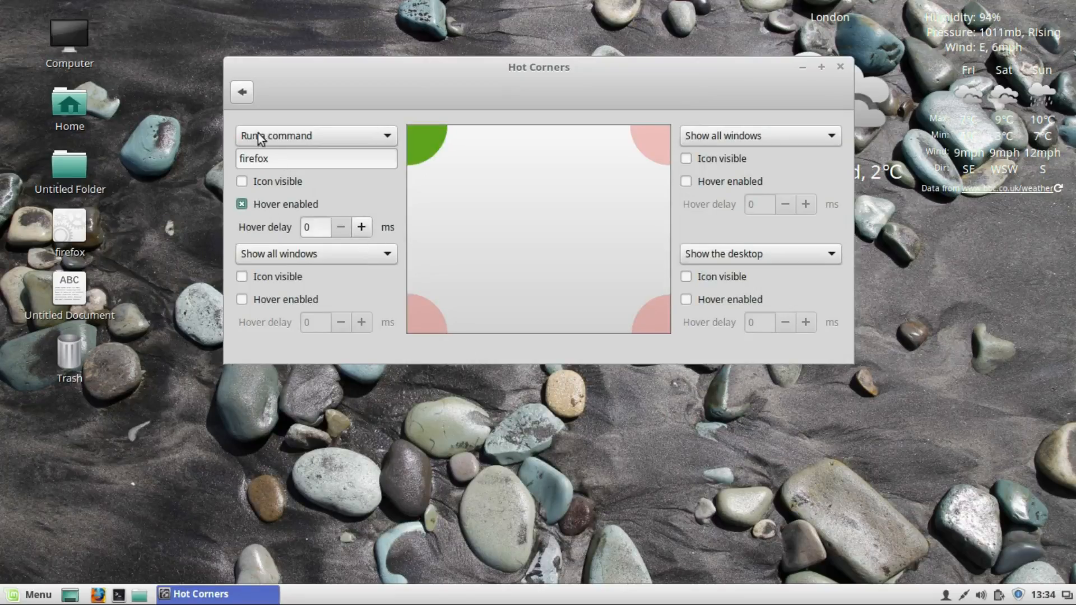
left_click(255, 184)
left_click(242, 93)
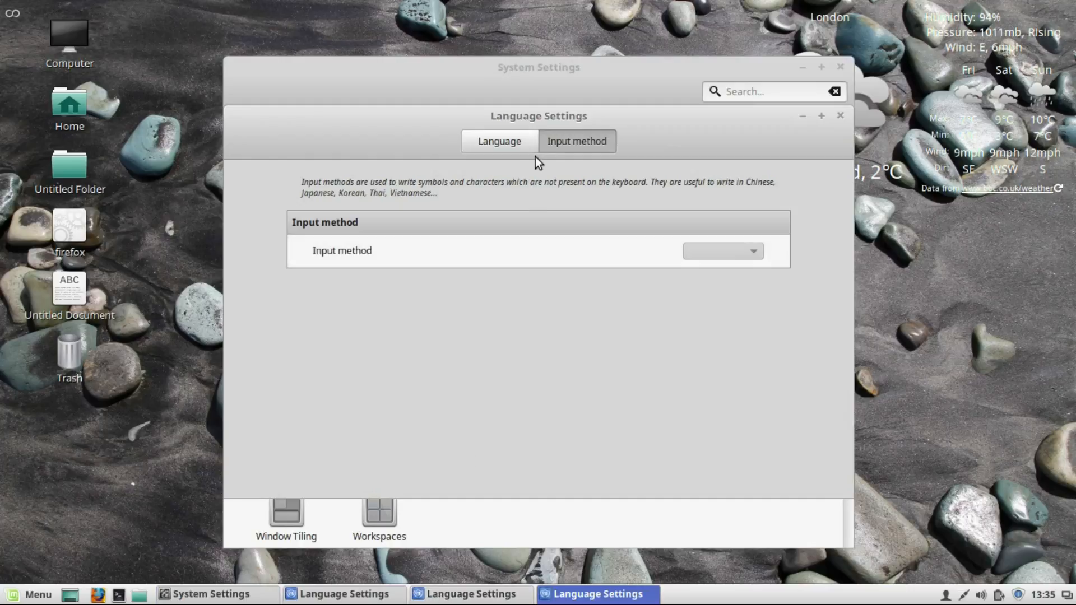
View the language options and the installable input methods, and close the duplicate Language Settings windows
left_click(500, 140)
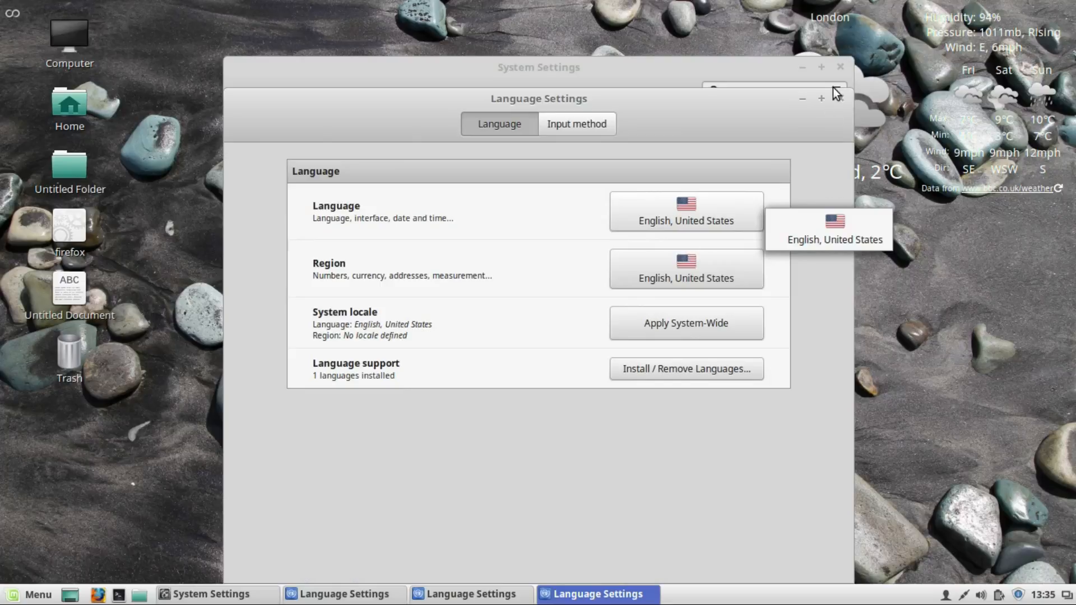
left_click(486, 597)
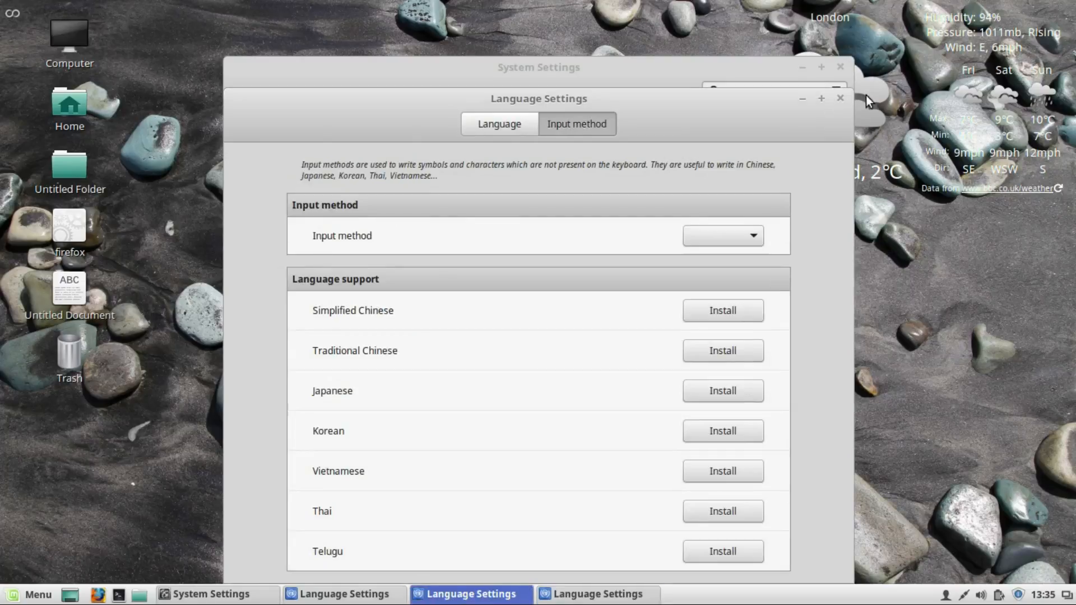
left_click(840, 99)
left_click(840, 99)
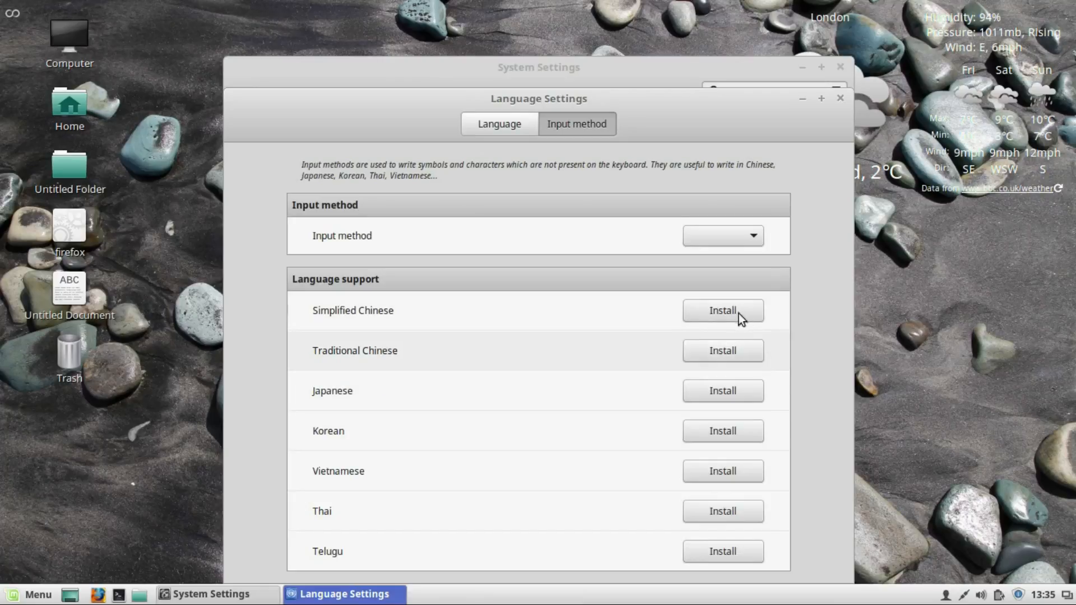
Set the input method to None and close the remaining Language Settings window
left_click(736, 230)
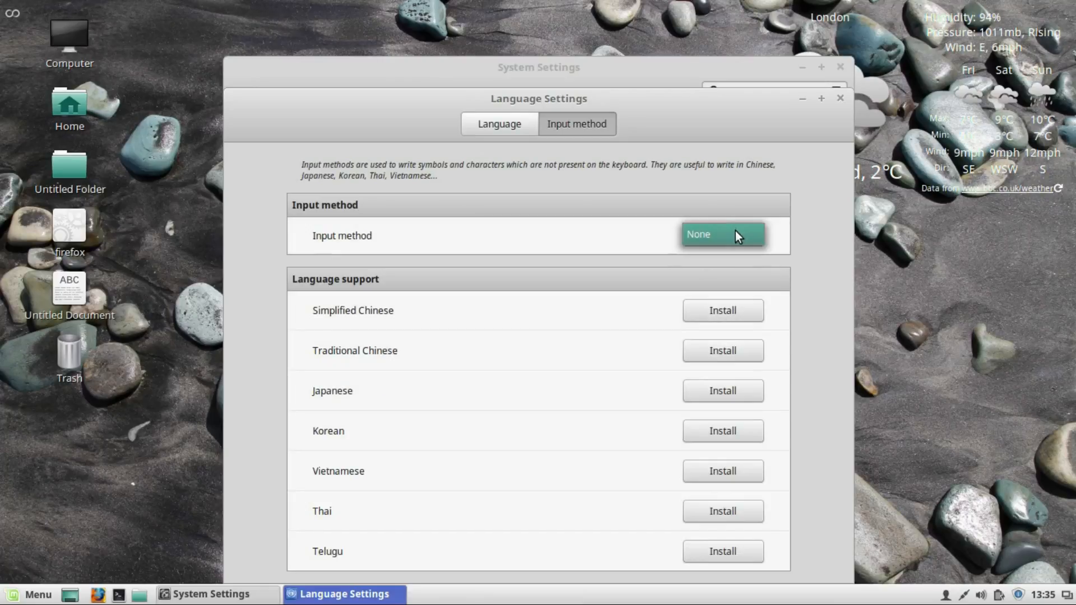
left_click(735, 231)
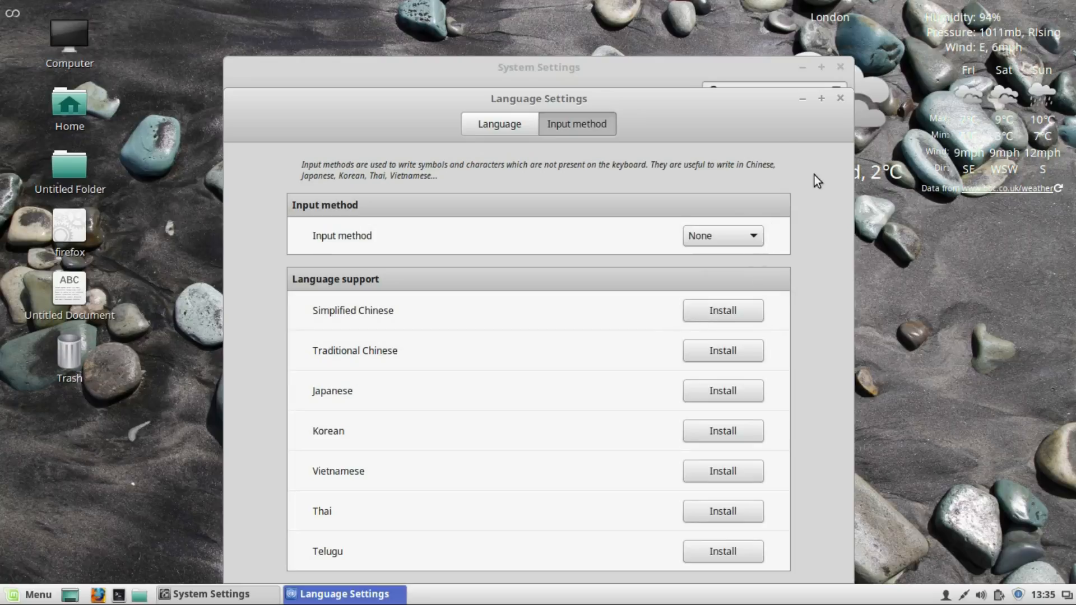
left_click_drag(757, 97, 745, 6)
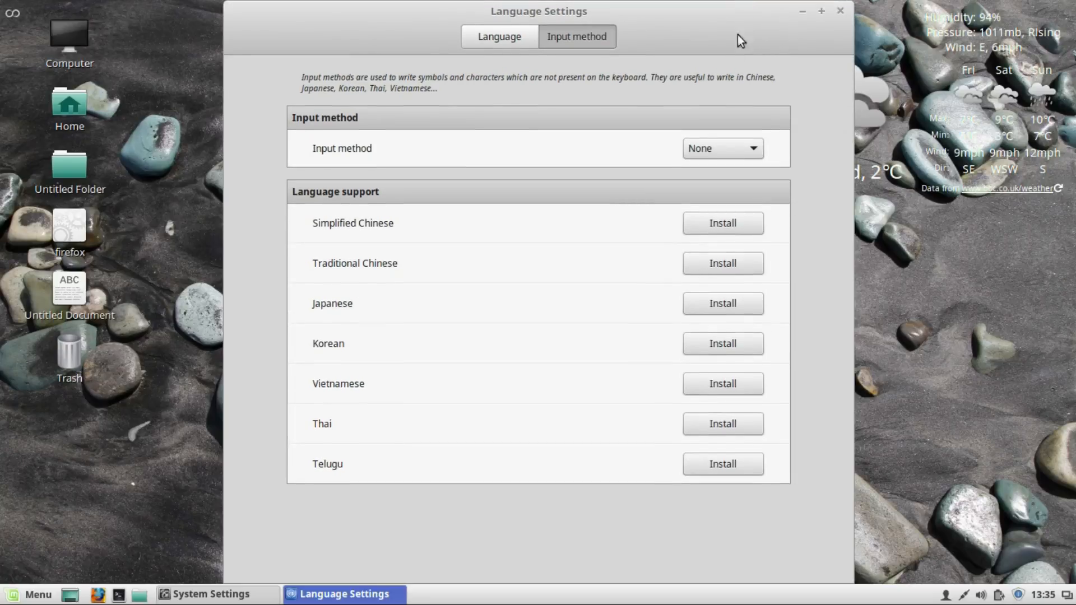
left_click(840, 11)
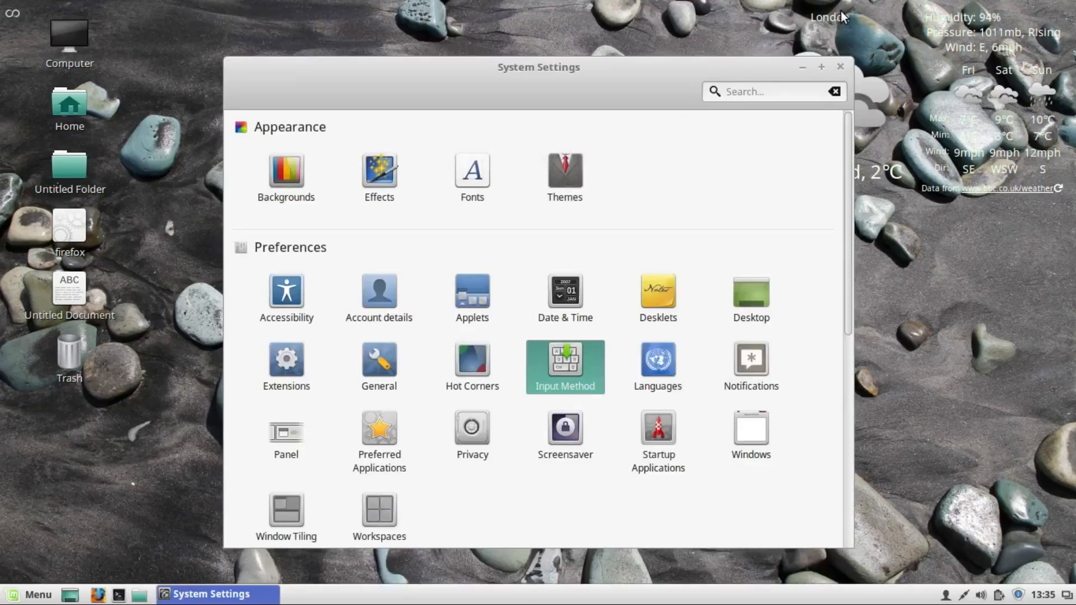
View the language, region and system locale options from the Languages module, and close all Language Settings windows
left_click(661, 365)
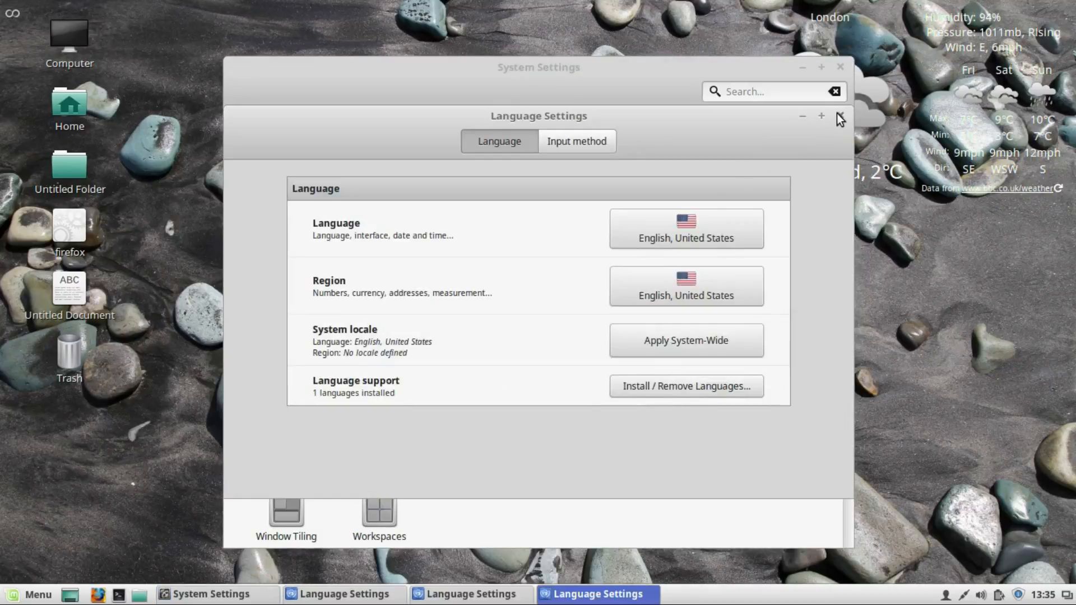
left_click(839, 115)
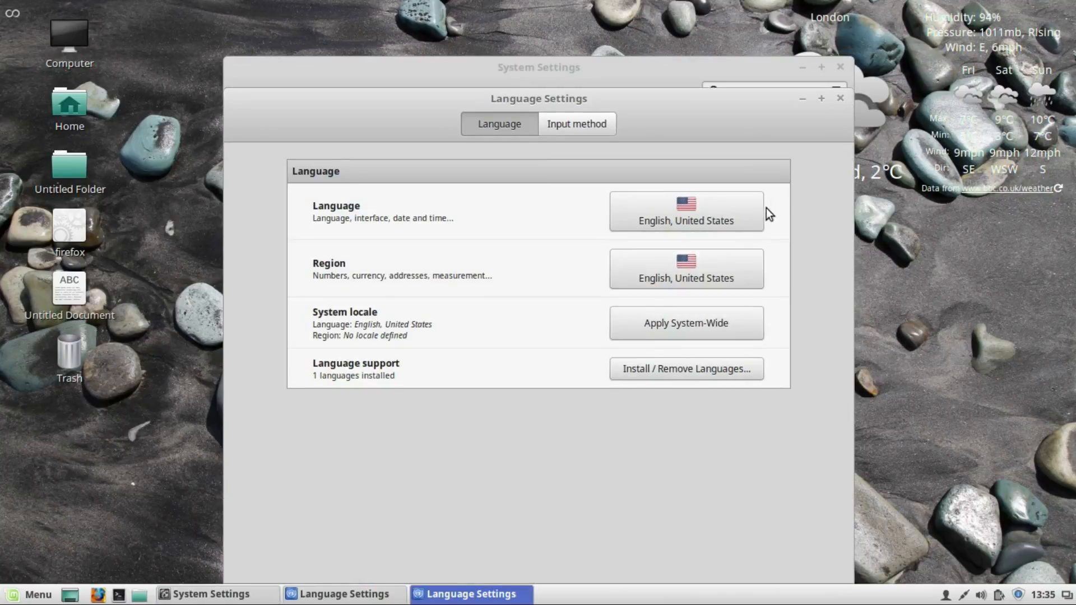
left_click(840, 99)
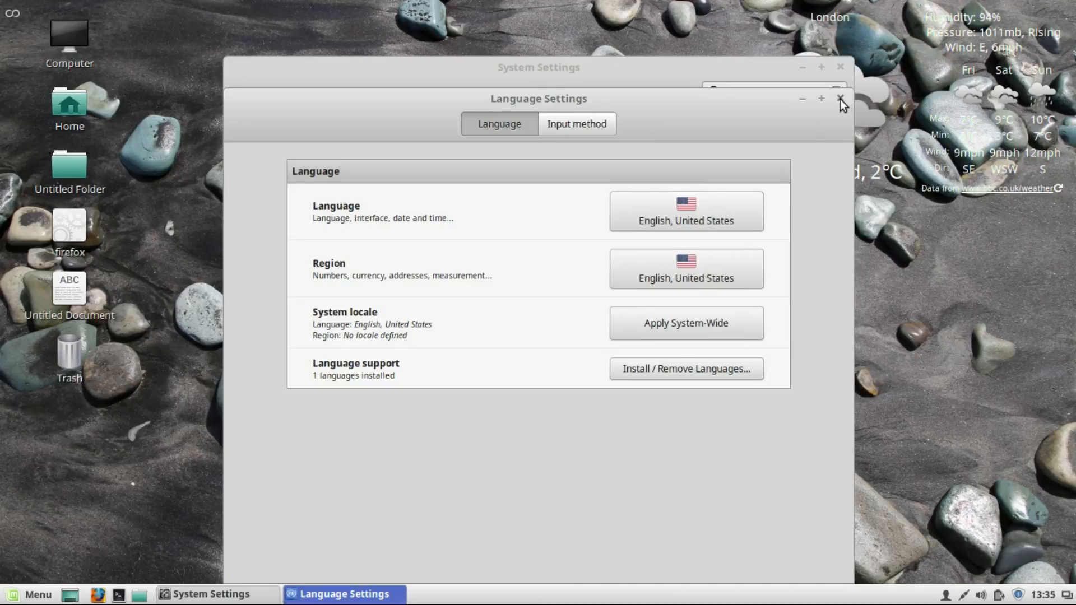
left_click(840, 99)
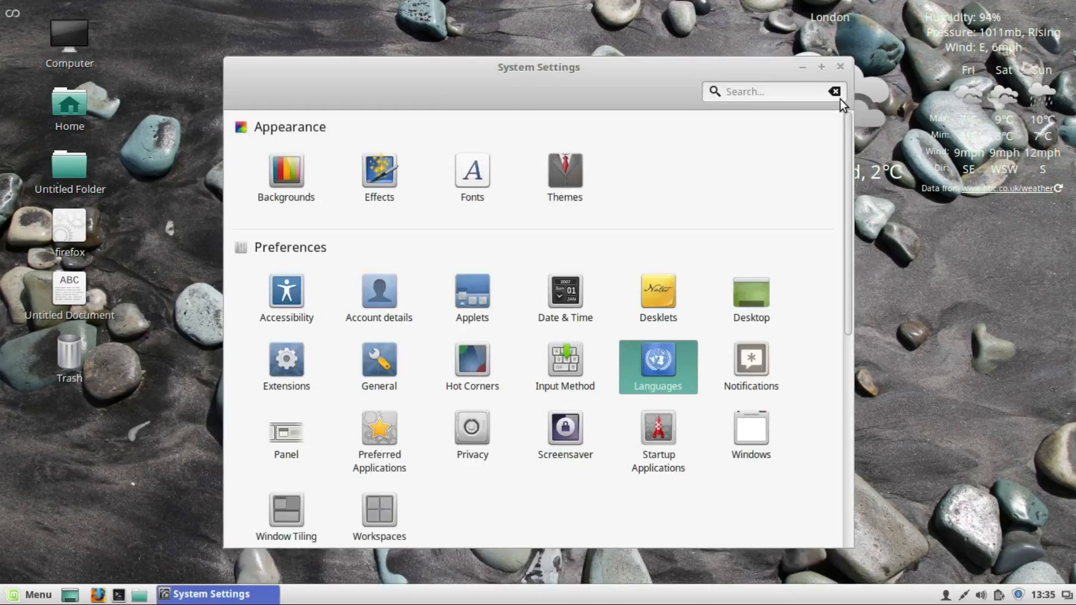
View the notification settings and display a test notification
left_click(745, 361)
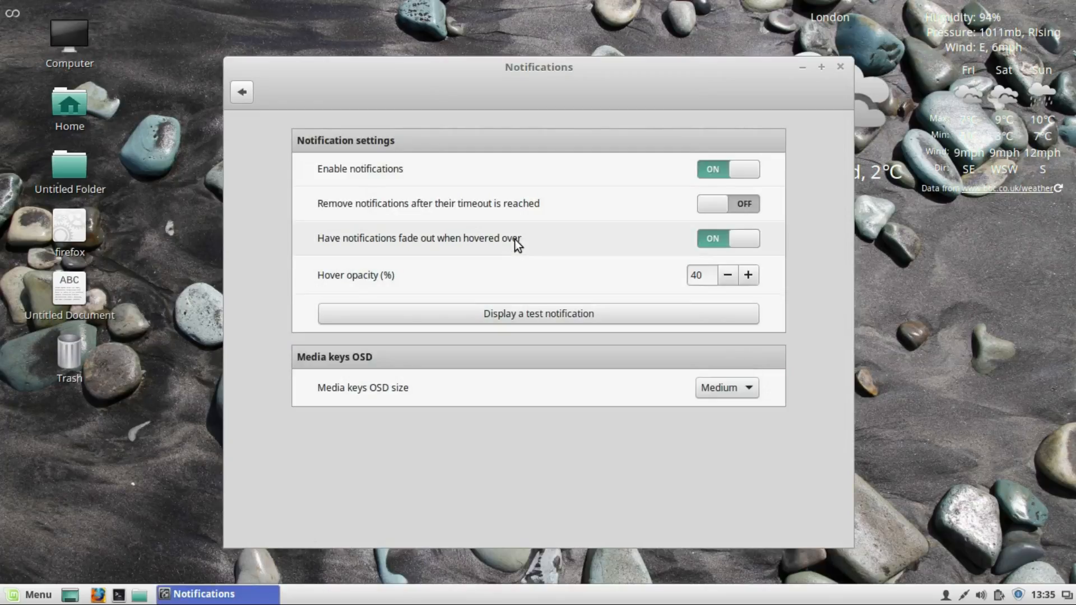
left_click(241, 93)
left_click(763, 364)
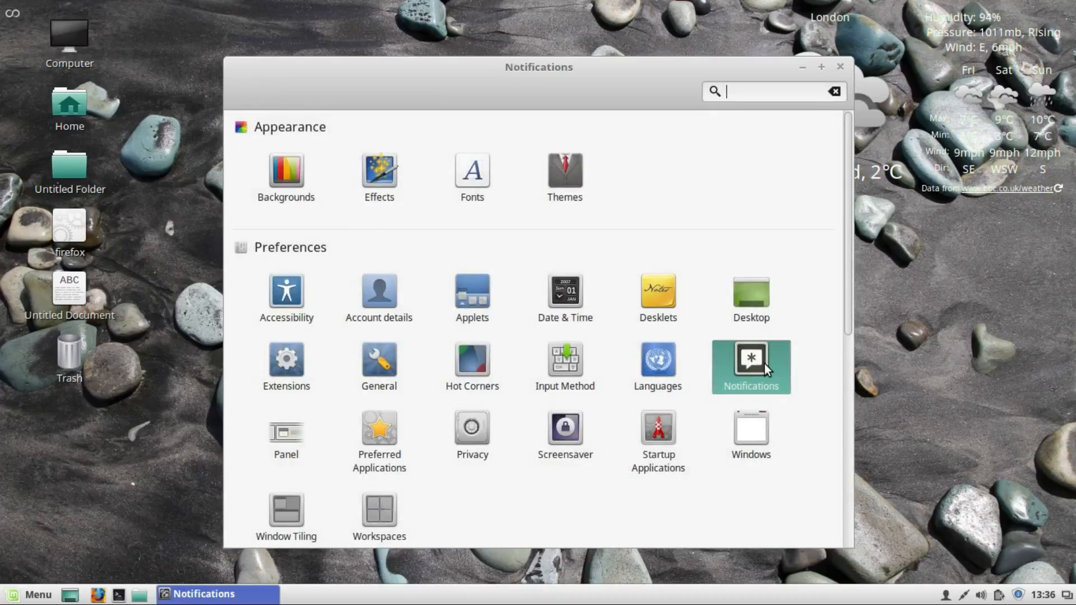
left_click(594, 319)
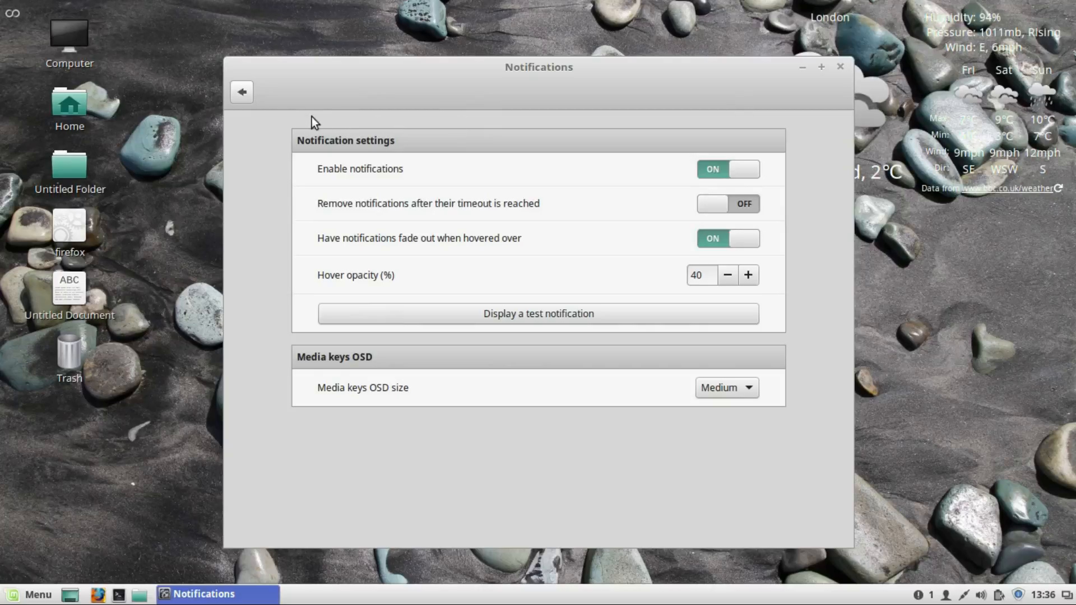
Return from the notification settings, view the Languages module's Language and Input method pages, and close all Language Settings windows
left_click(246, 93)
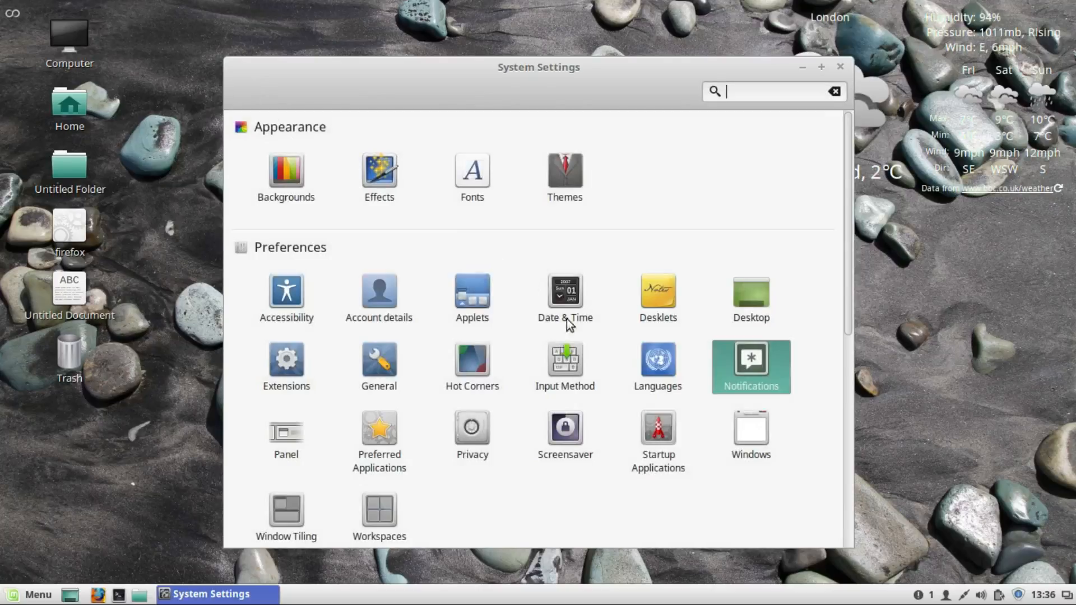
left_click(648, 368)
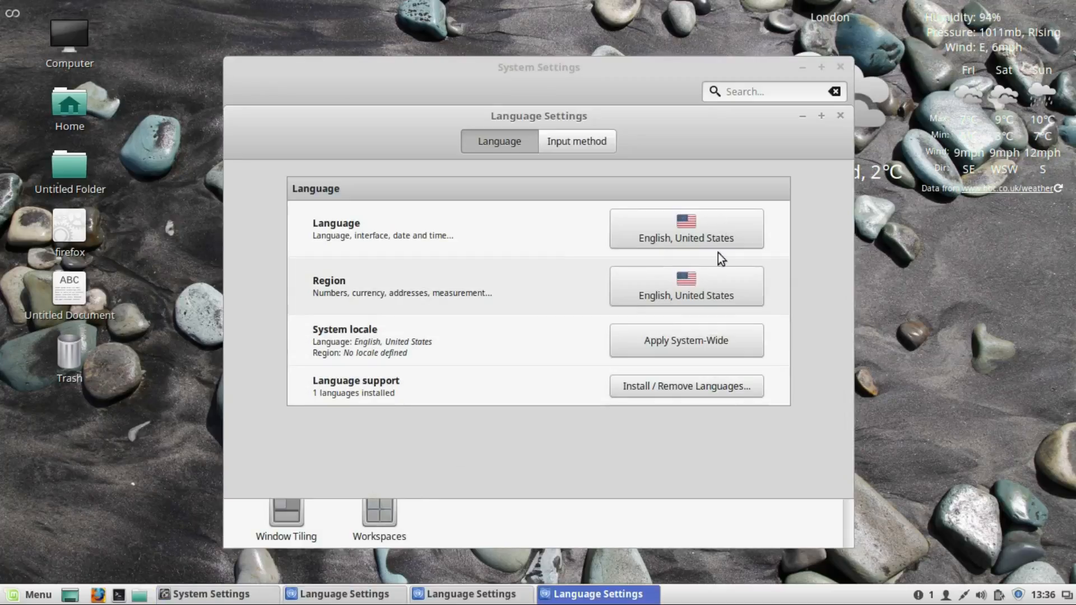
left_click(575, 139)
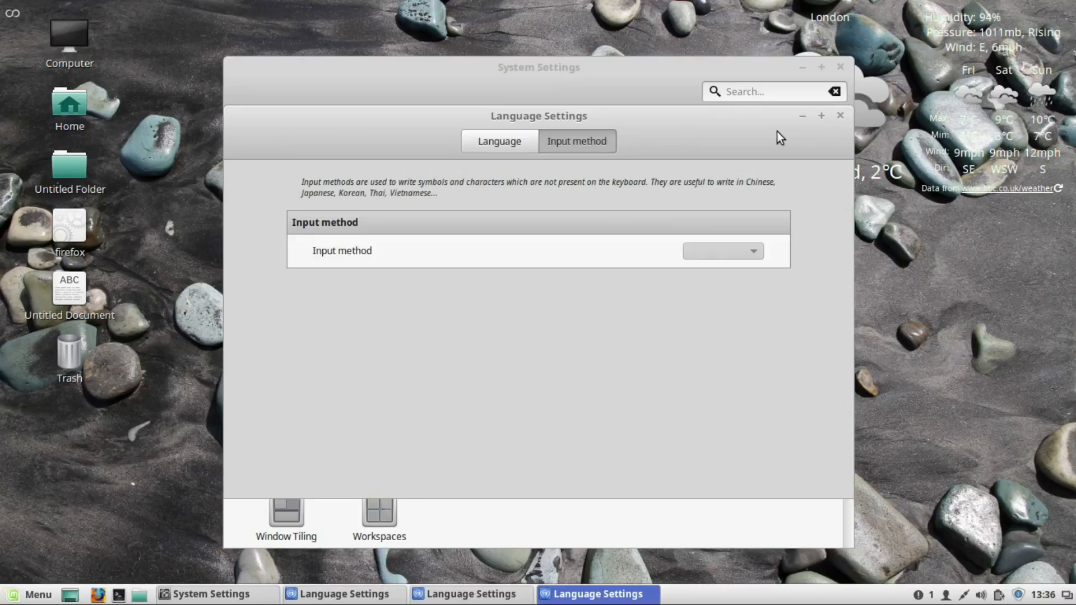
left_click(839, 119)
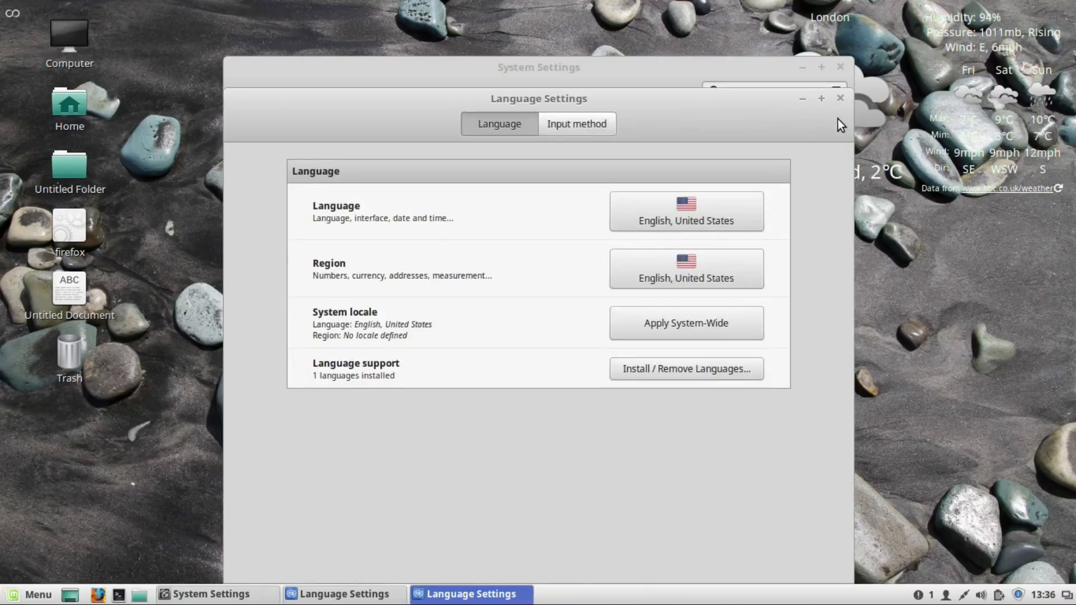
left_click(349, 594)
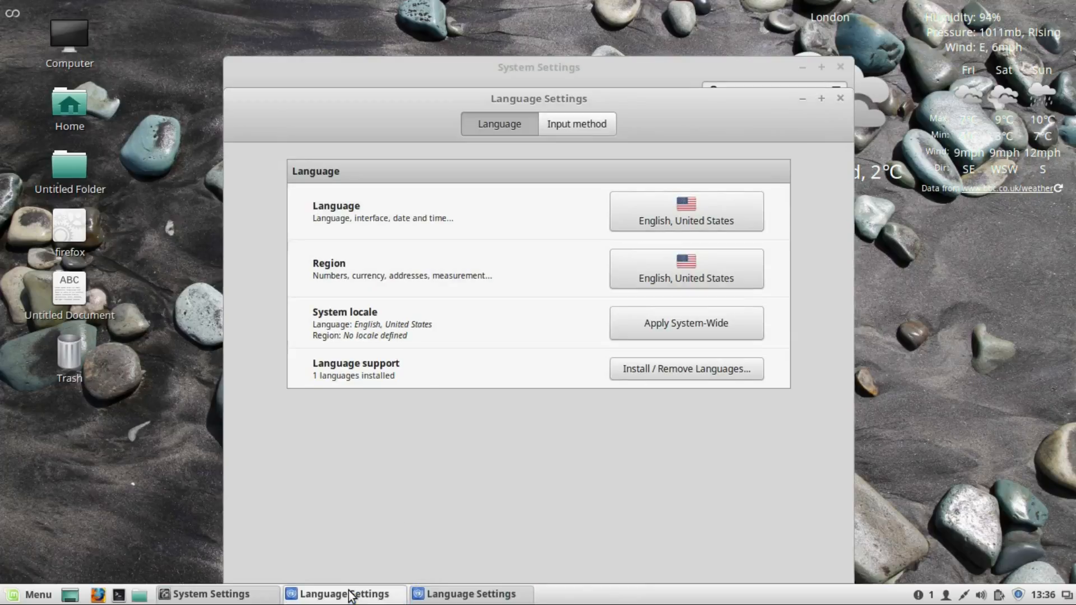
right_click(349, 594)
left_click(334, 564)
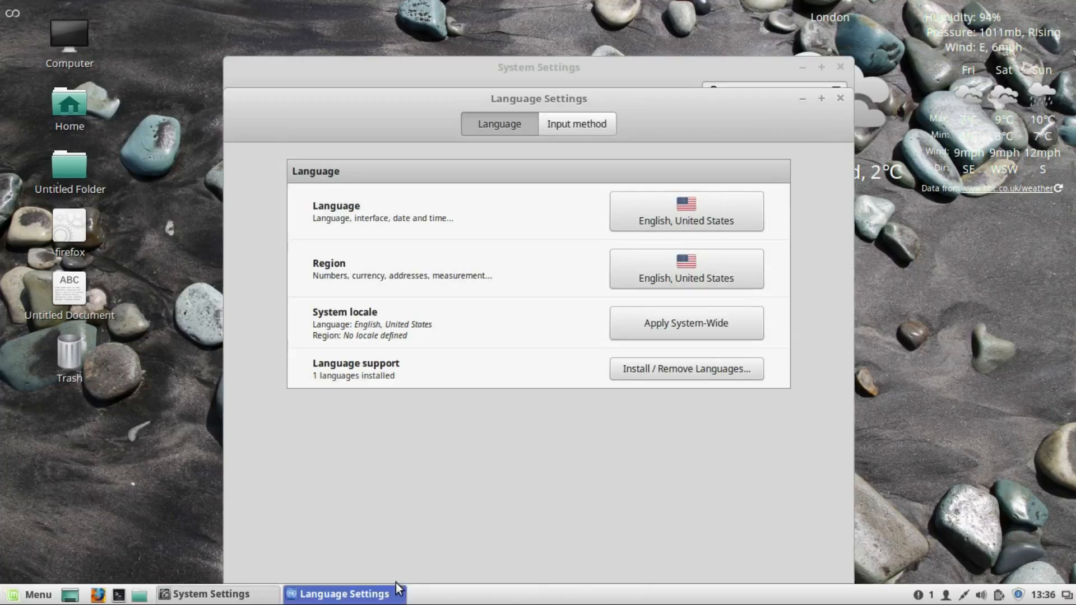
right_click(379, 601)
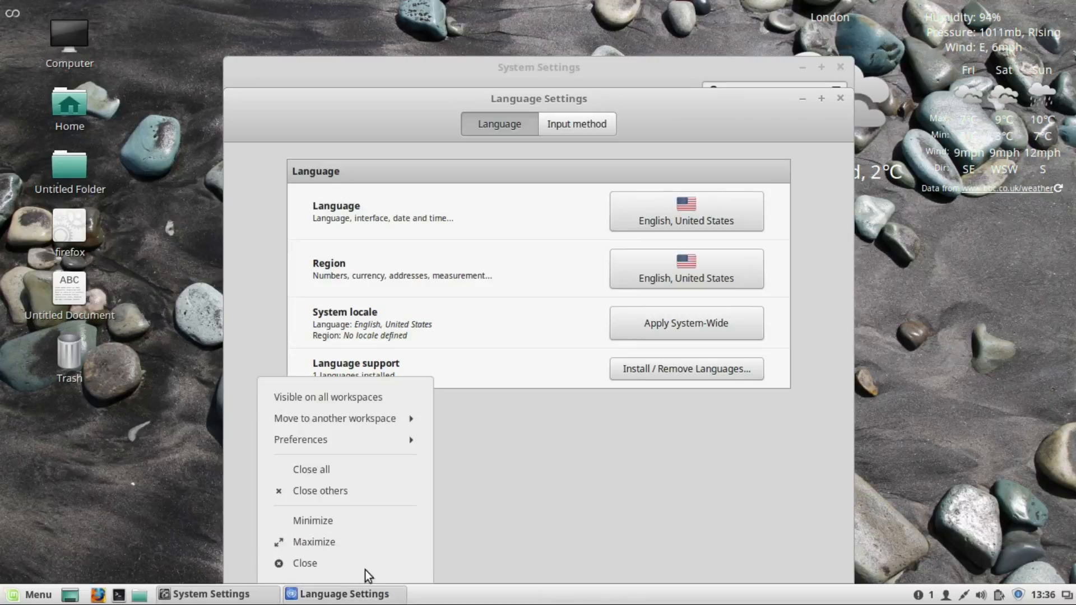
left_click(334, 563)
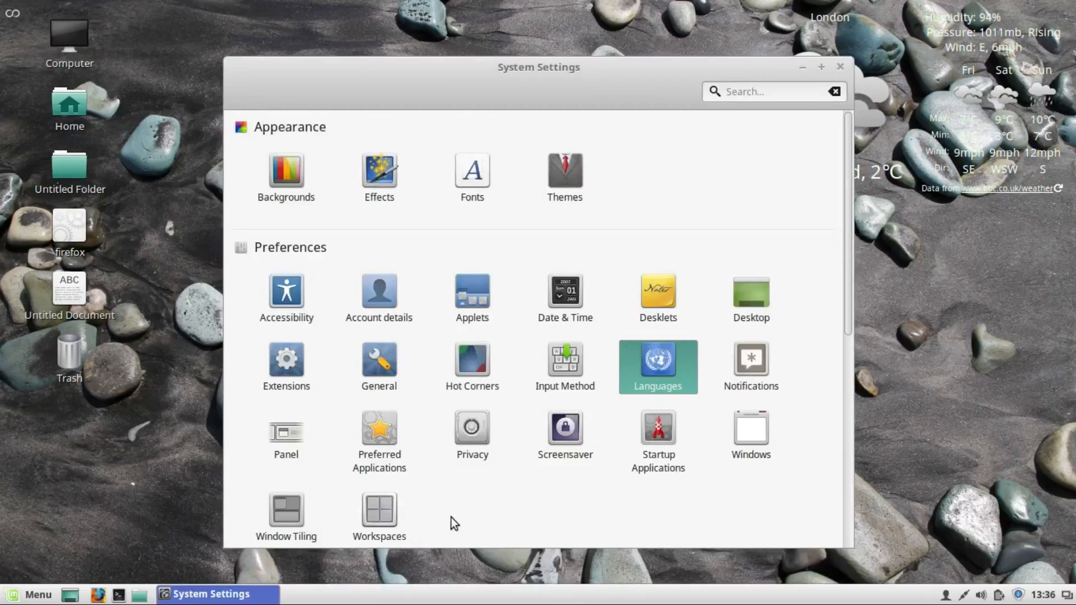
View the Panel settings and the Preferred Applications list, checking the web browser choices and keeping Firefox Web Browser
left_click(284, 432)
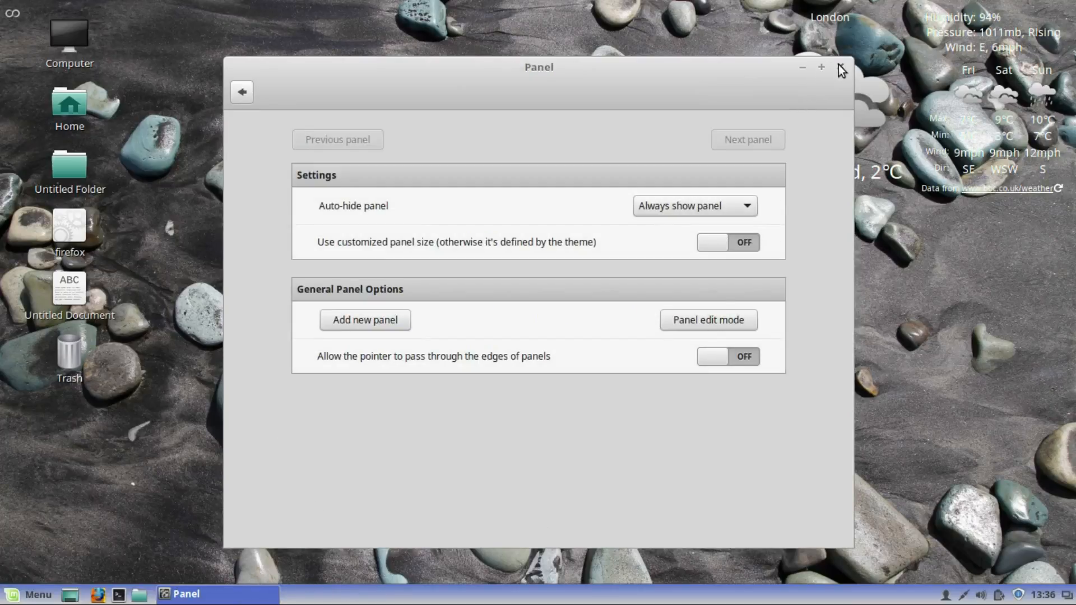
left_click(242, 92)
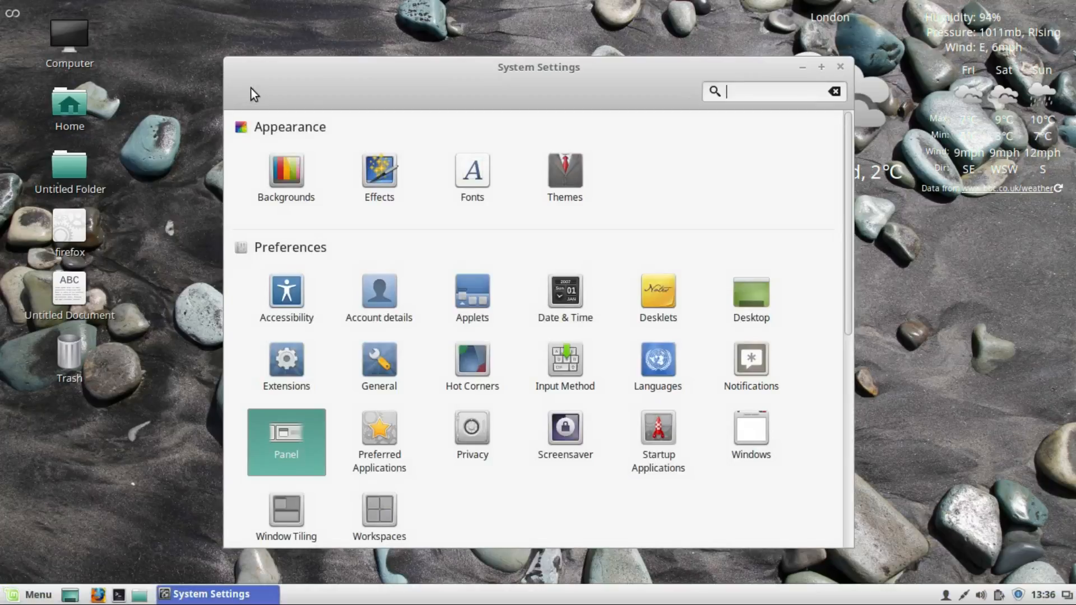
left_click(381, 447)
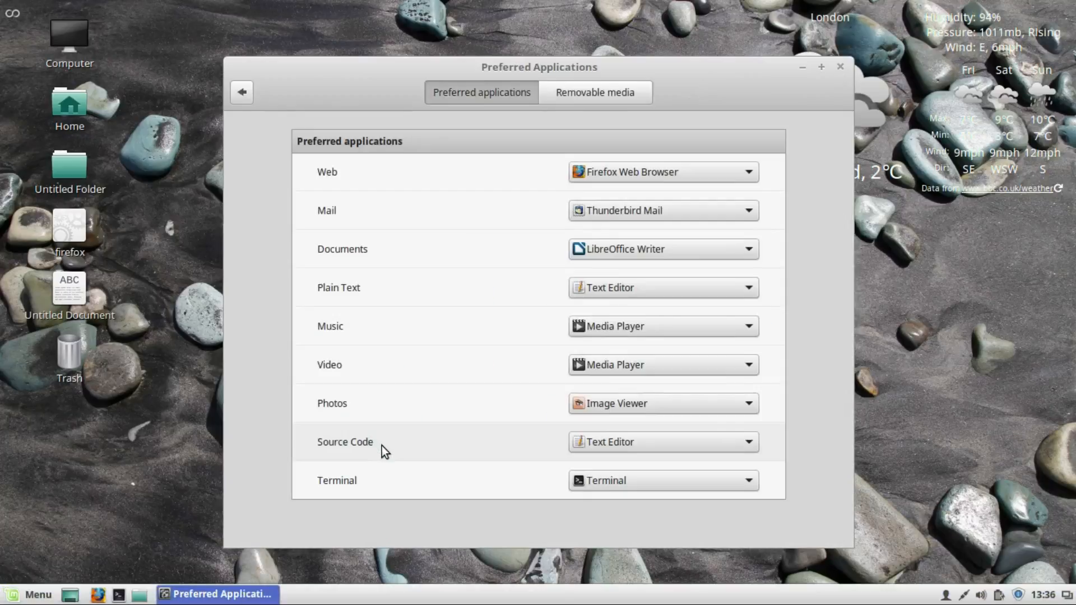
left_click(647, 173)
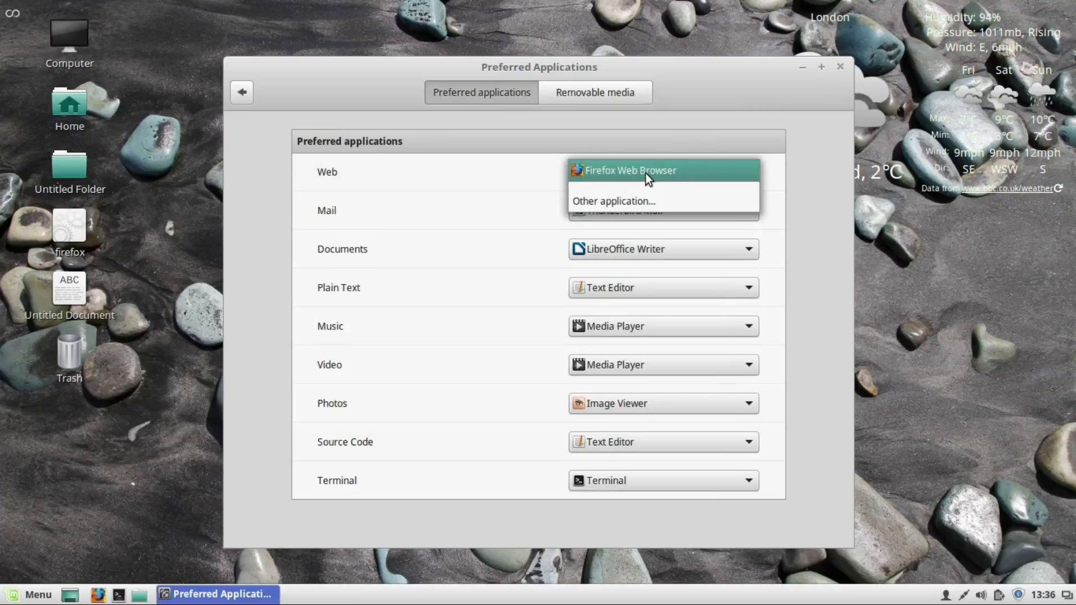
left_click(645, 173)
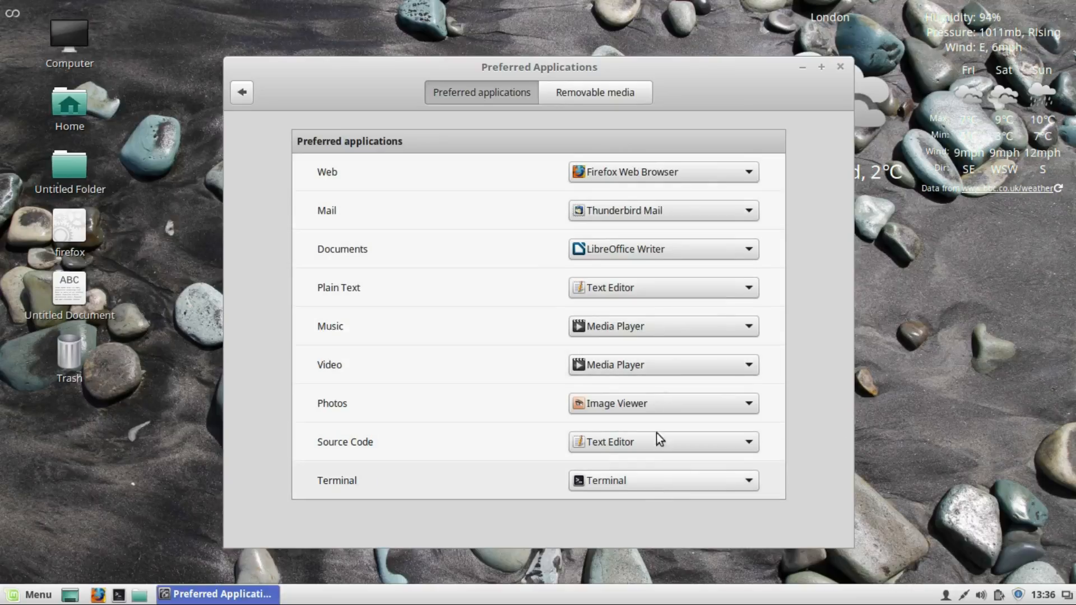
View the removable media options and the application choices for audio CDs, and return to the System Settings overview
left_click(590, 96)
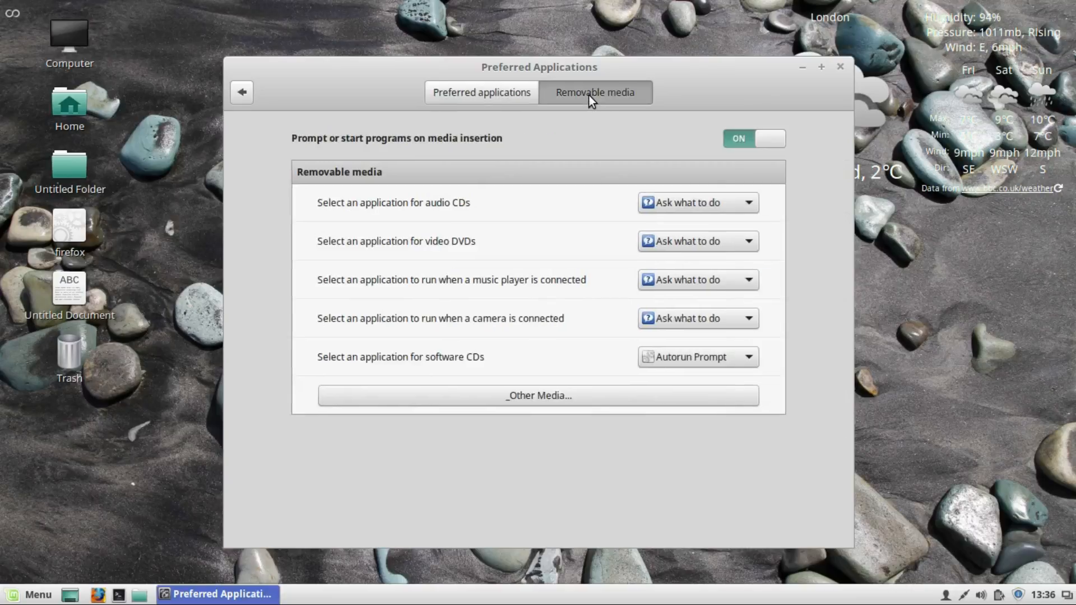
left_click(671, 203)
left_click(671, 201)
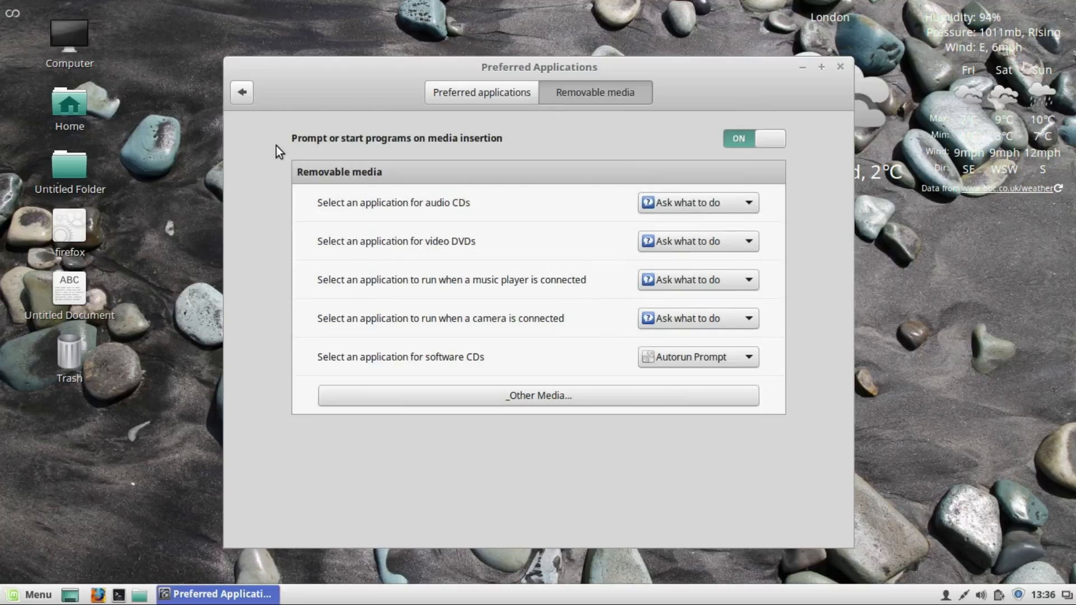
left_click(242, 92)
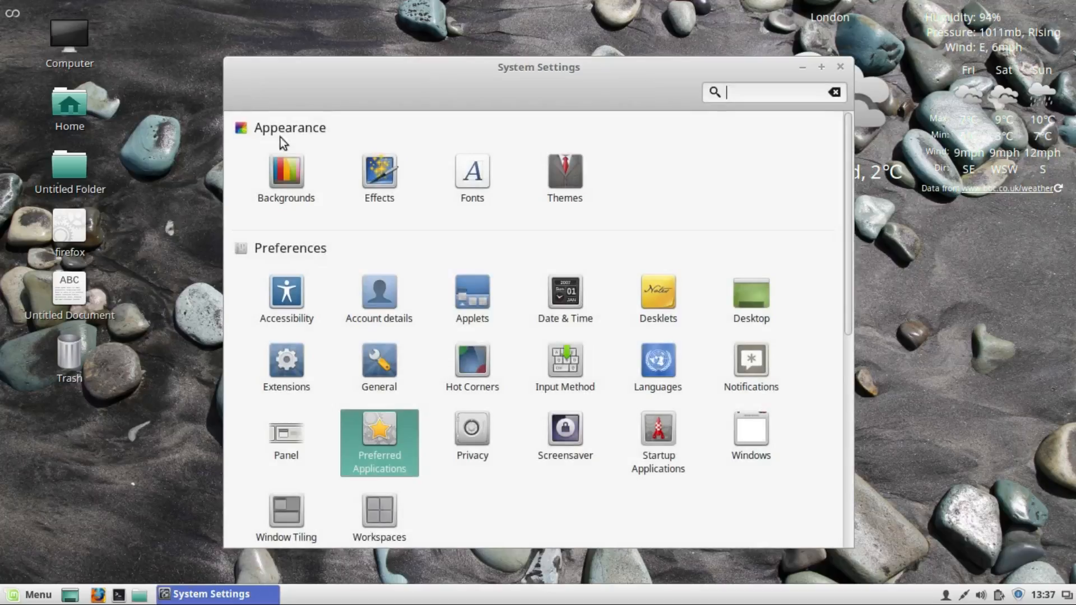
Enable remembering recently accessed files in the Privacy module, disable it again, and return to the overview
left_click(475, 425)
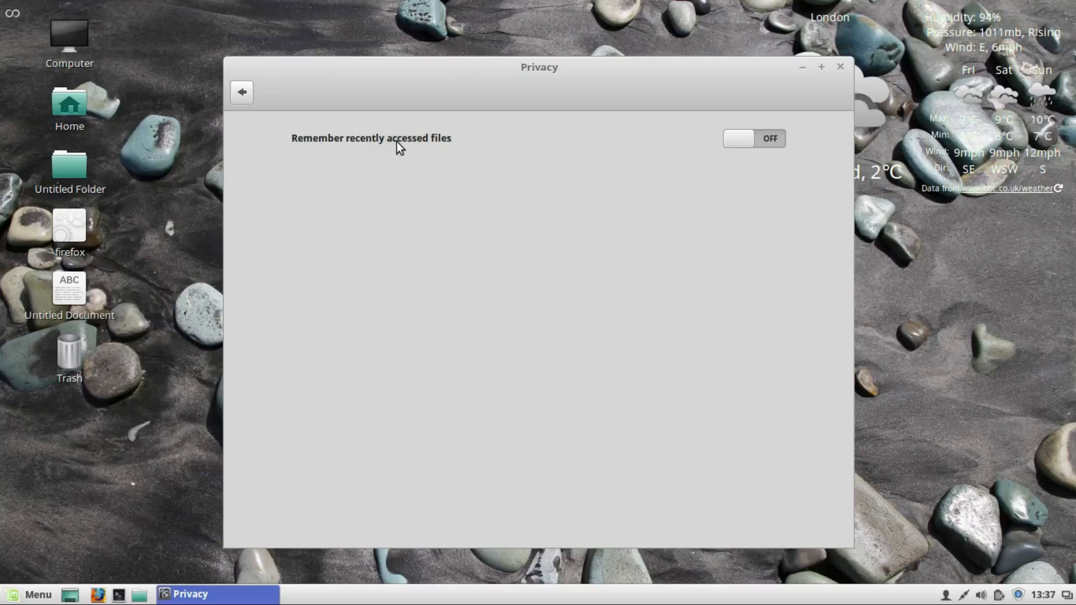
left_click(749, 136)
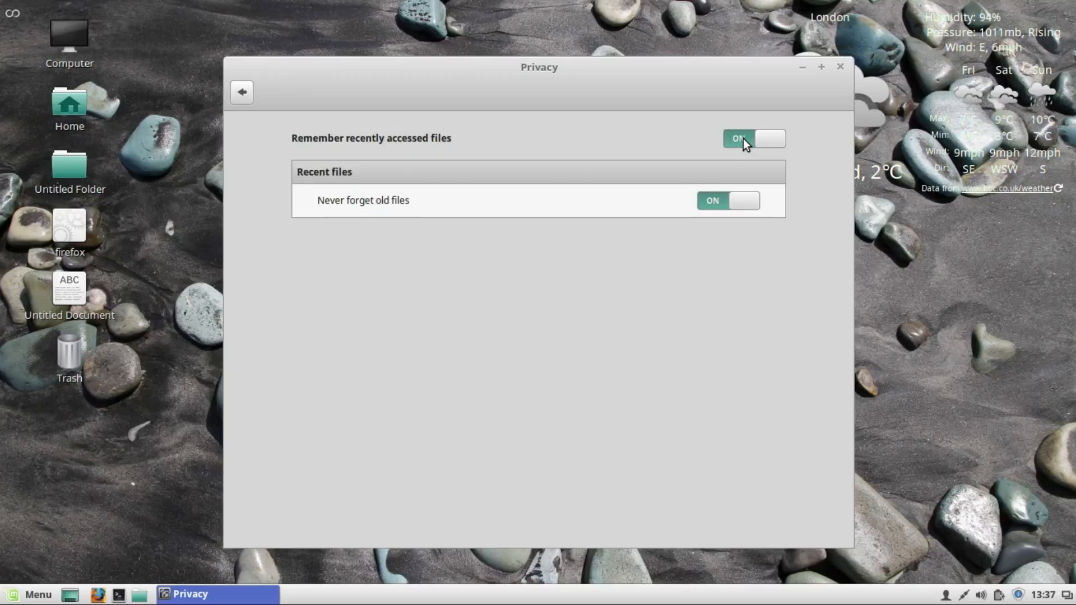
left_click(743, 139)
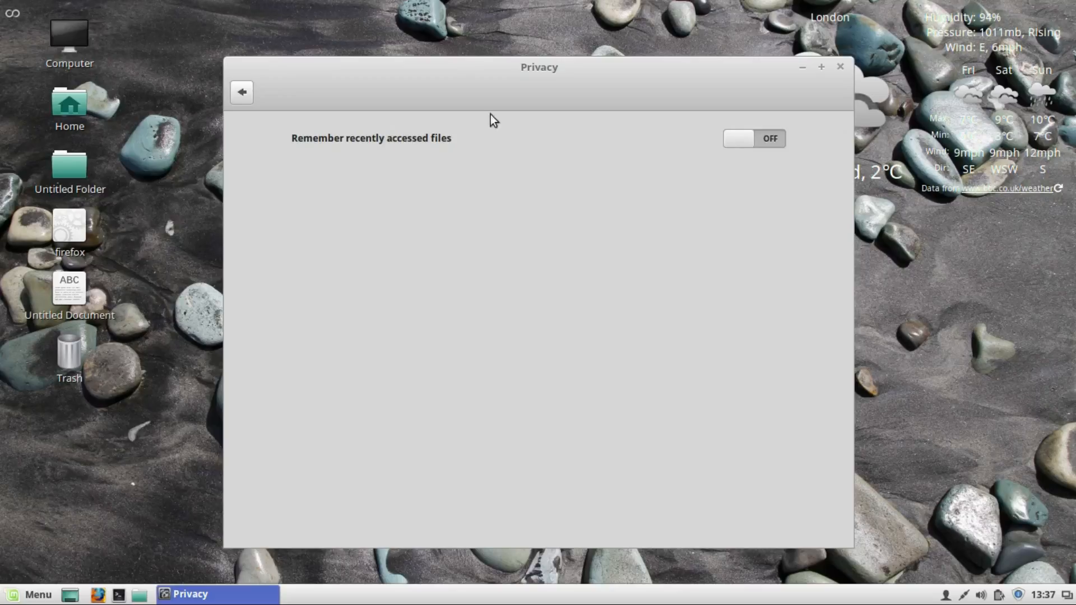
left_click(245, 93)
View the Screensaver module's screensaver selection, delay and lock settings, and customization options, and return to the overview
left_click(569, 435)
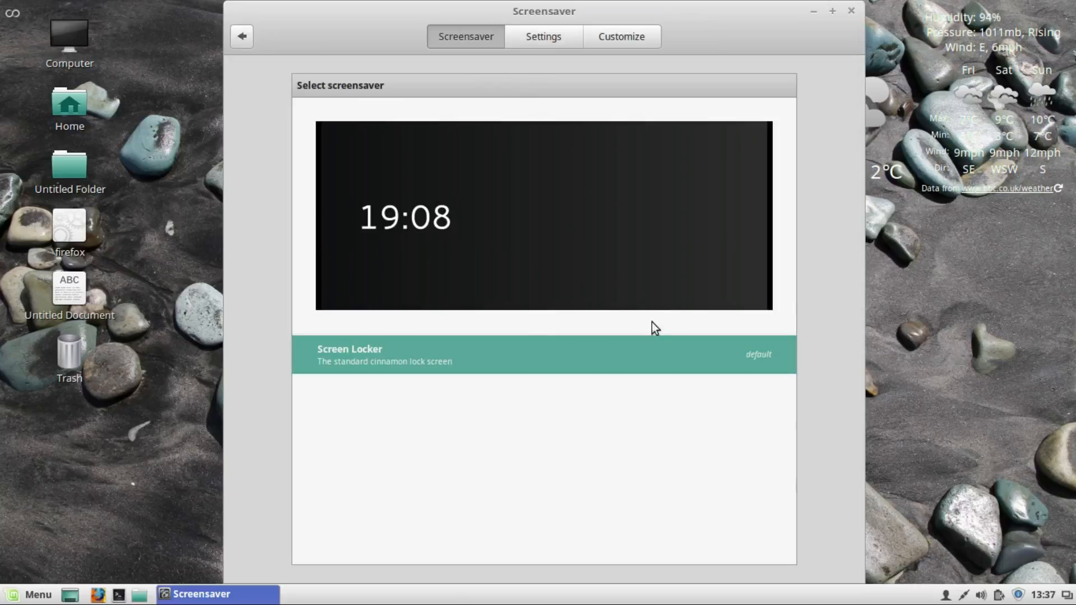
left_click(547, 34)
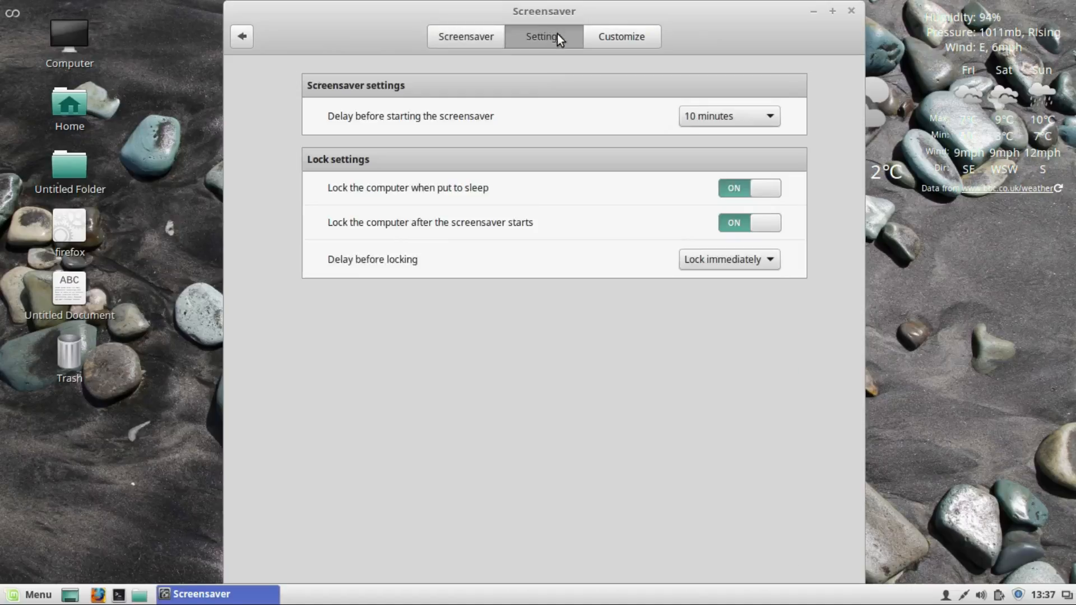
left_click(616, 39)
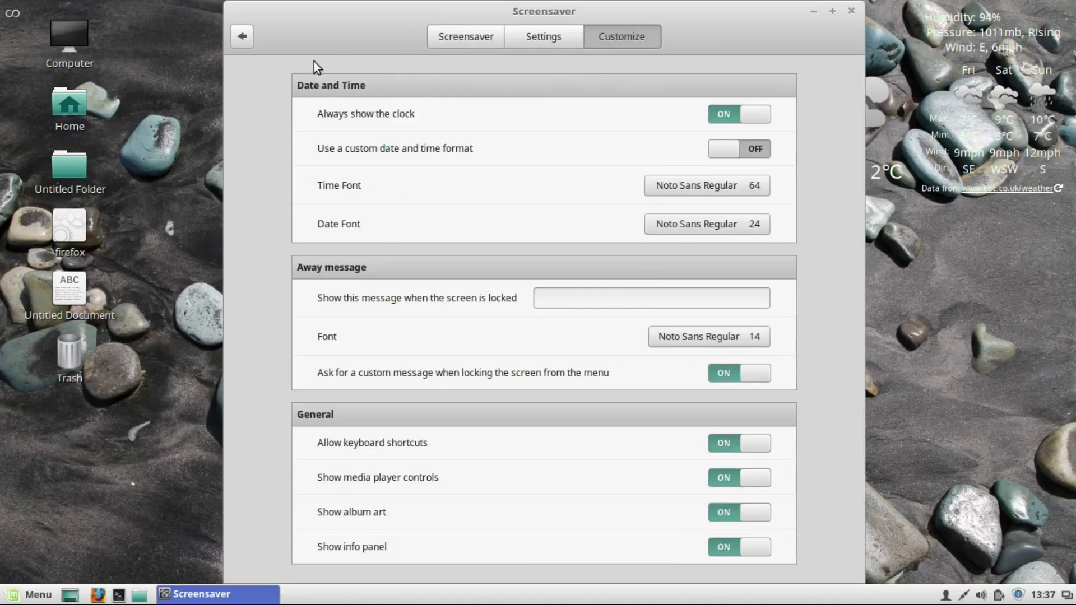
left_click(240, 37)
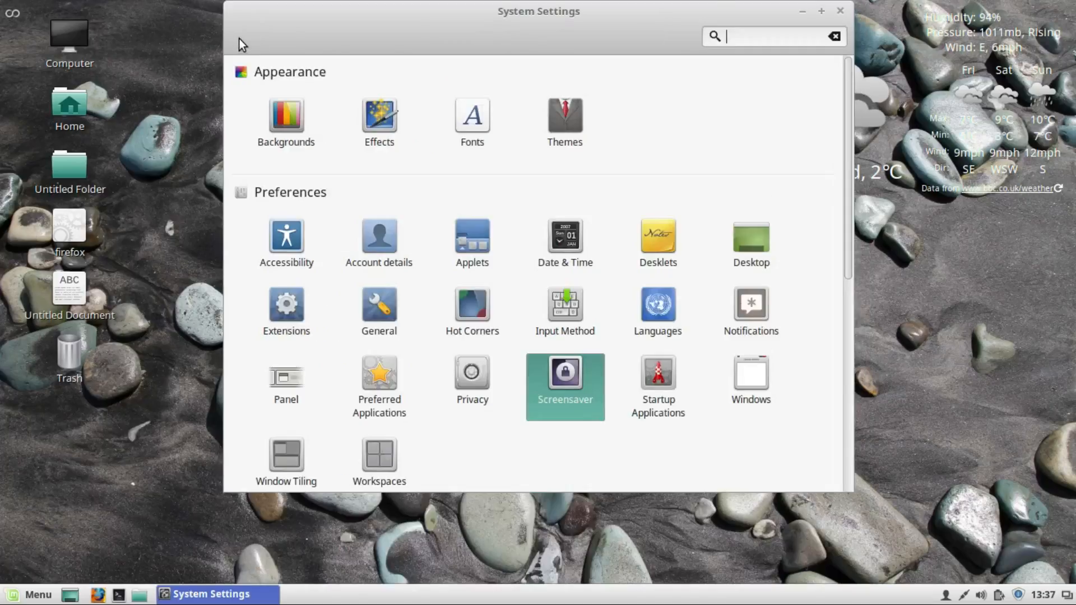
View the startup applications and the options for adding a new one, and return to the overview
left_click(651, 382)
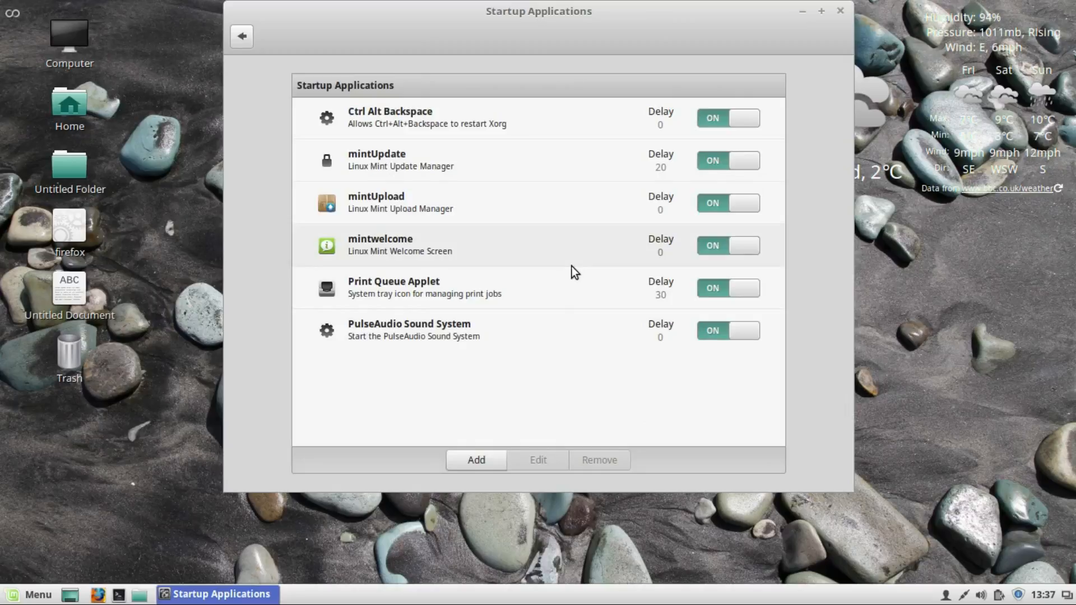
left_click(483, 466)
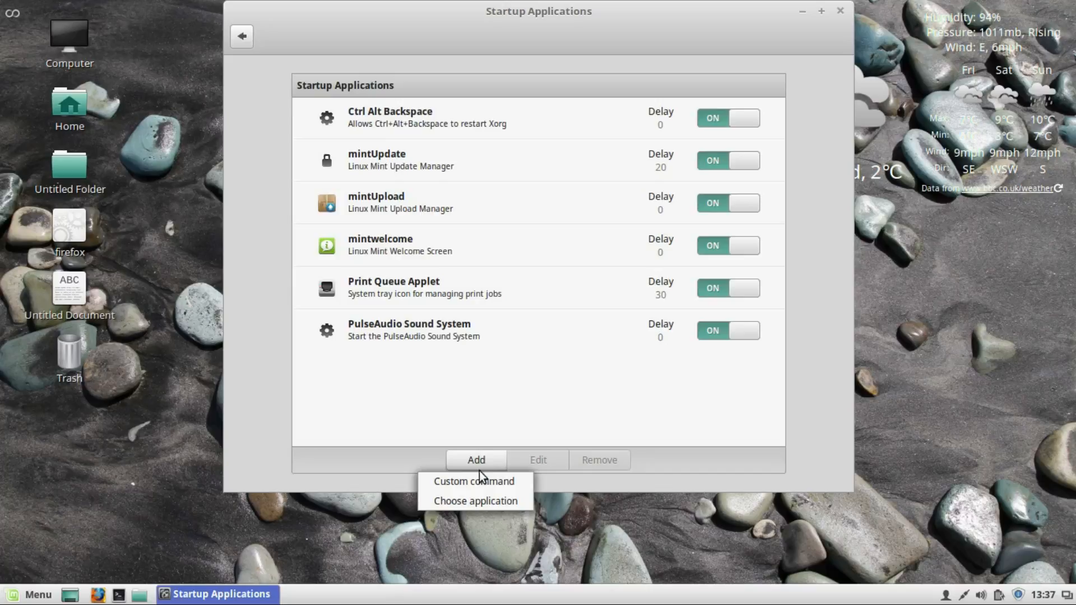
left_click(531, 374)
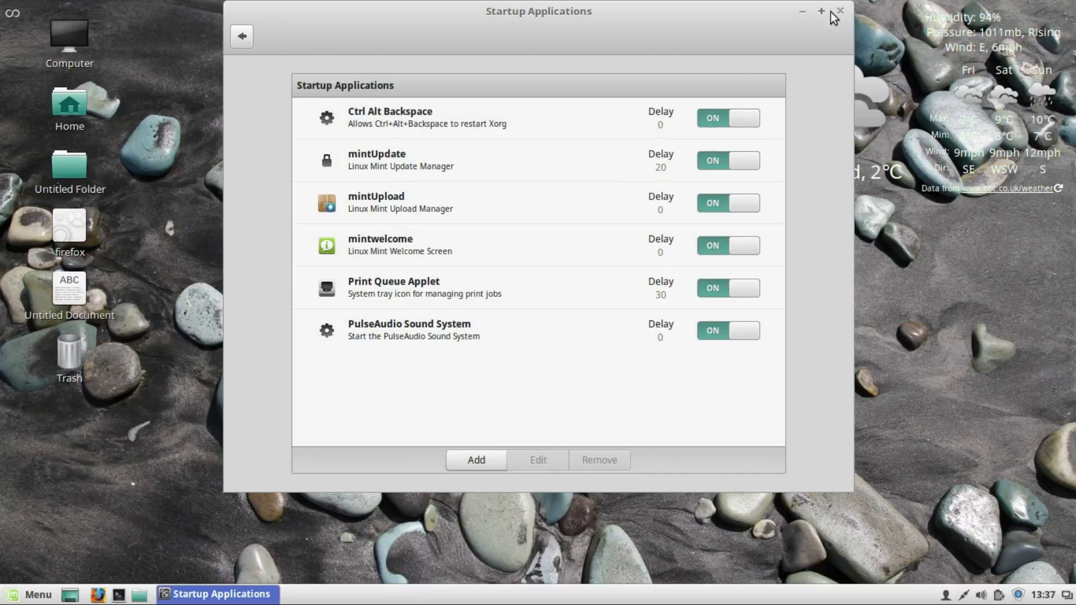
left_click(242, 36)
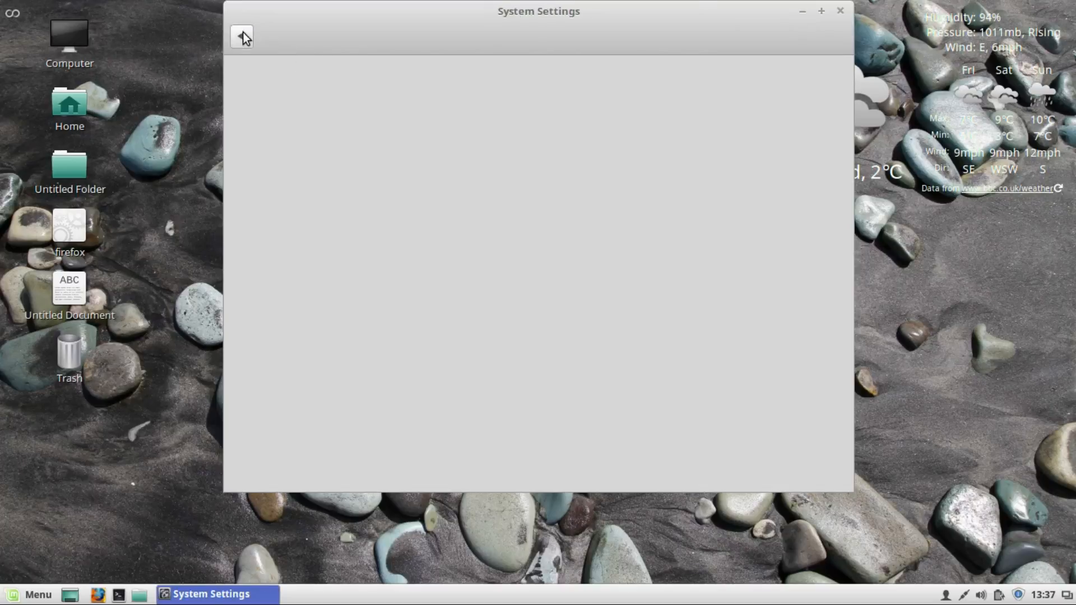
View the titlebar, behavior and Alt-Tab options in the Windows module, and return to the overview
left_click(747, 380)
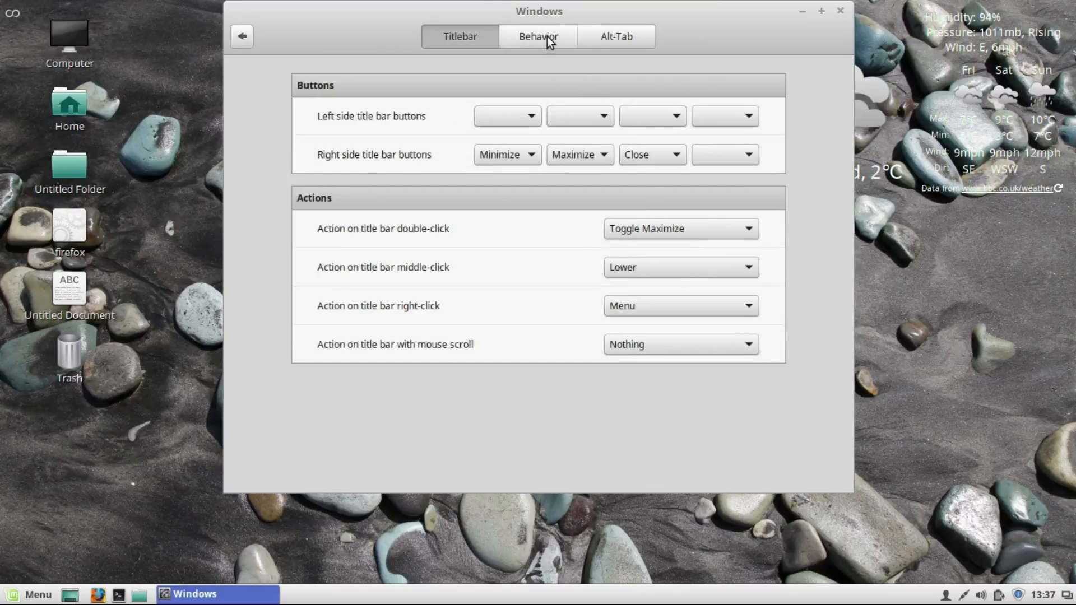
left_click(547, 36)
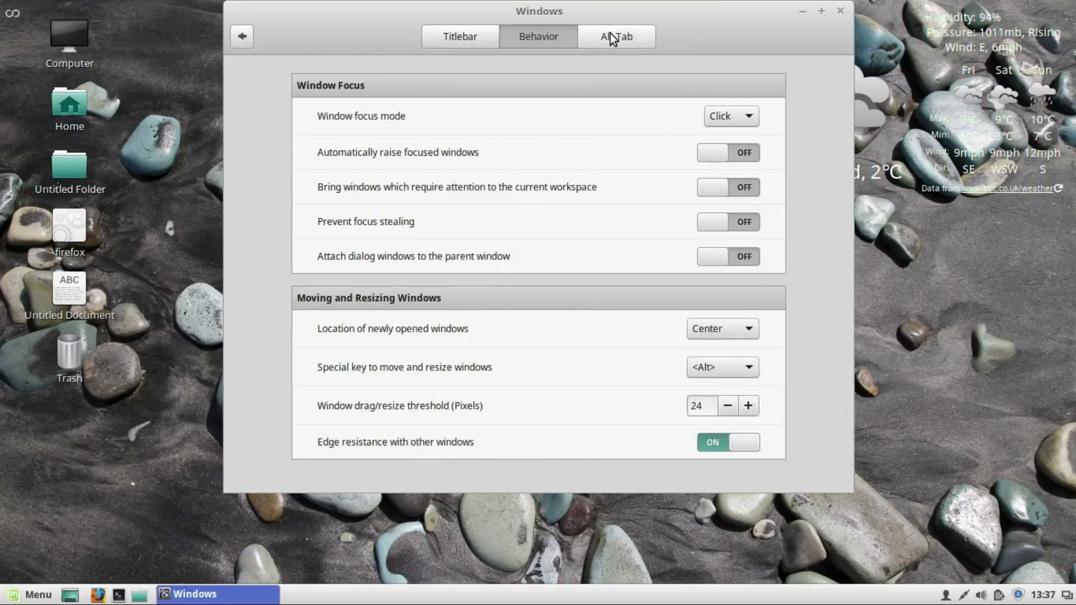
left_click(610, 34)
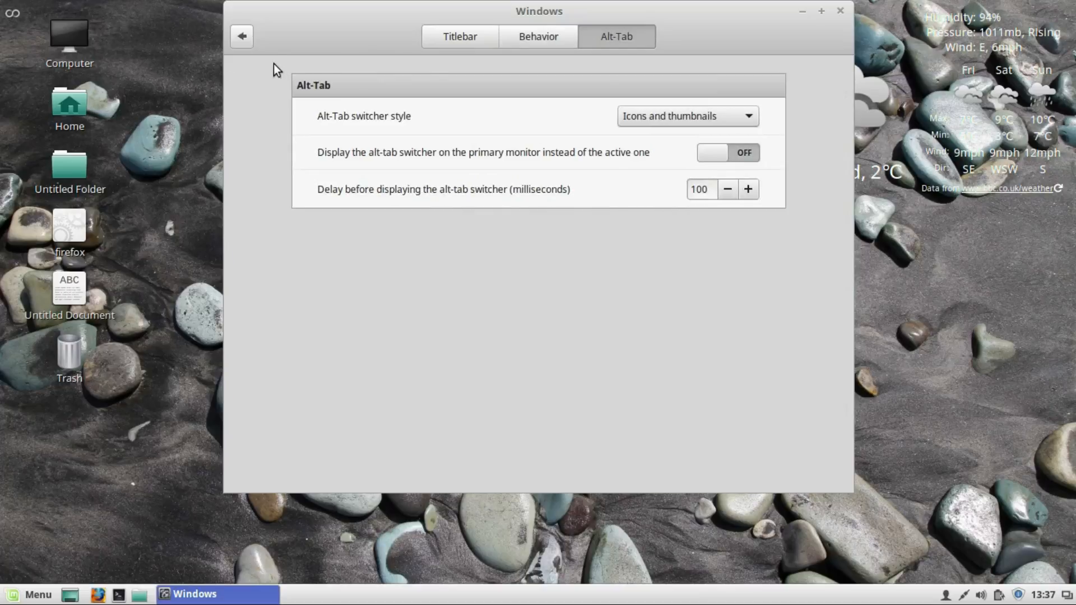
left_click(241, 38)
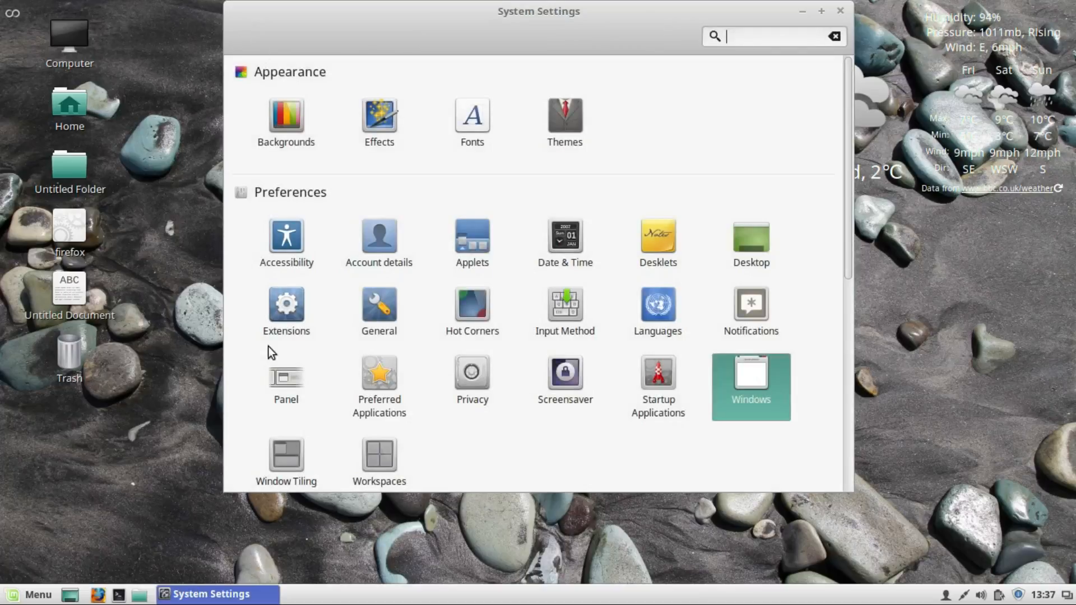
View the Window Tiling options, and the OSD and miscellaneous options of the Workspaces module
left_click(285, 456)
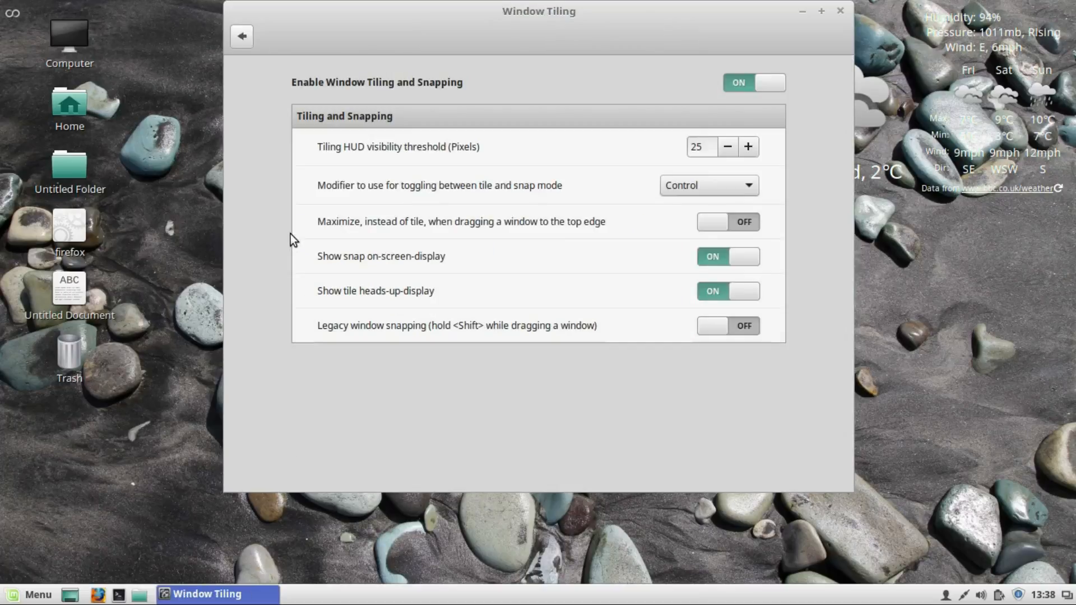
left_click(242, 39)
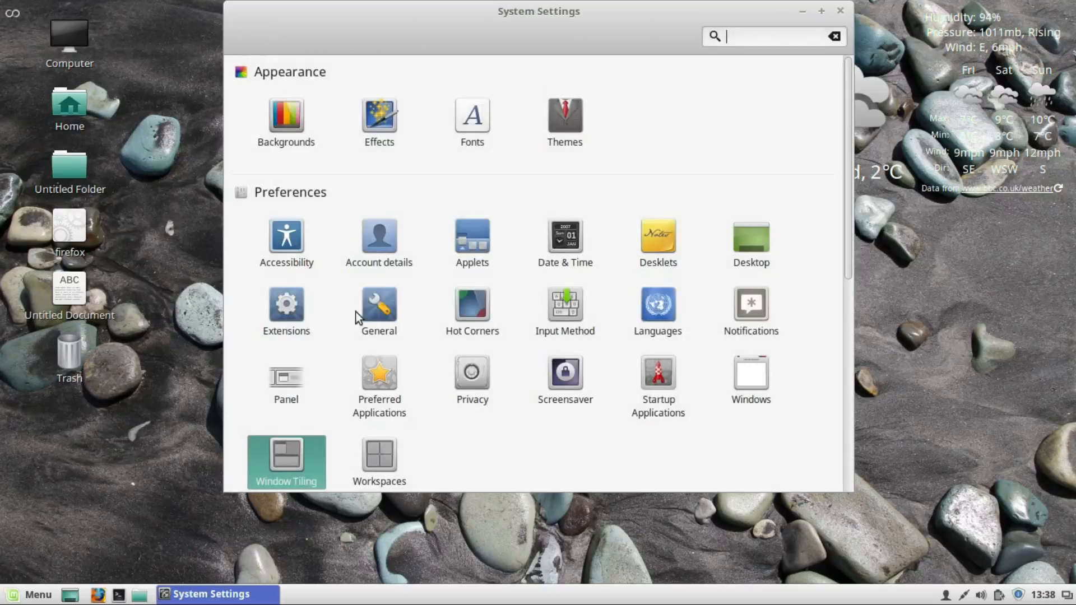
left_click(376, 446)
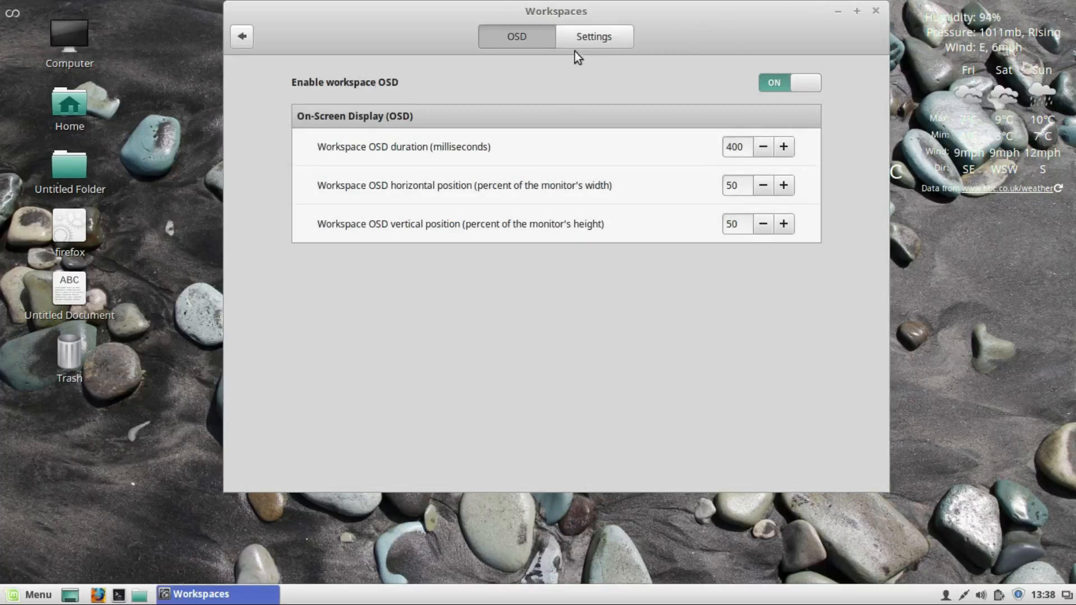
left_click(586, 37)
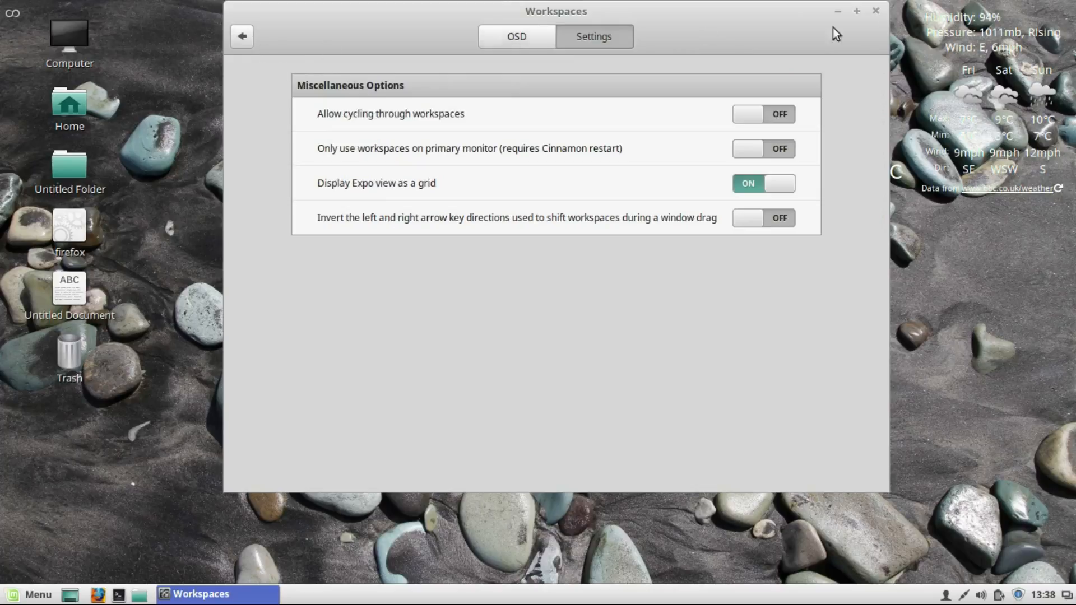
Close the Workspaces settings and launch the file manager, the terminal and the Firefox web browser
left_click(876, 11)
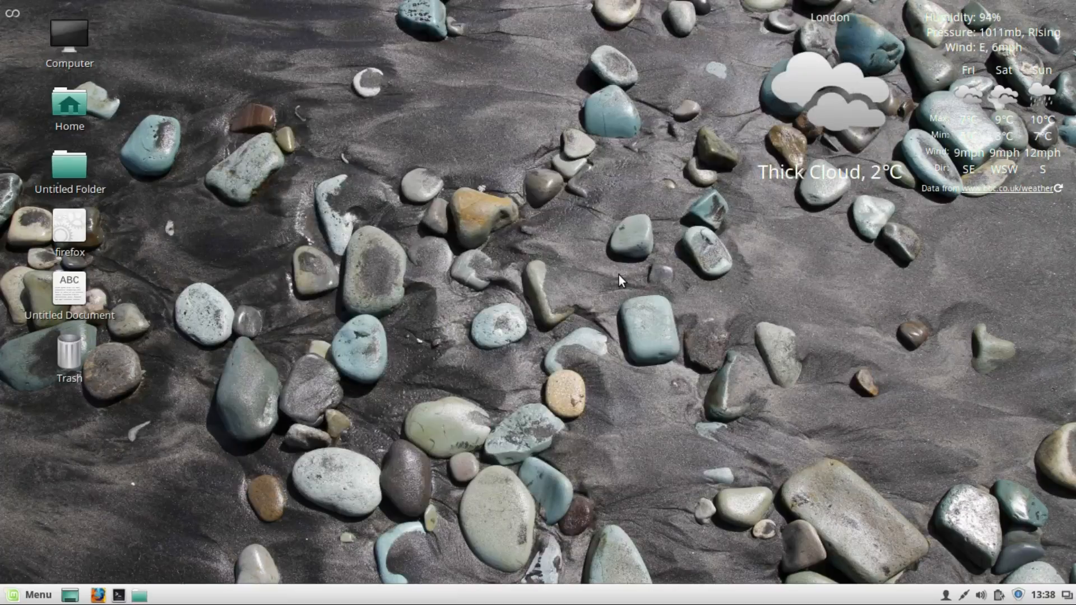
left_click(138, 595)
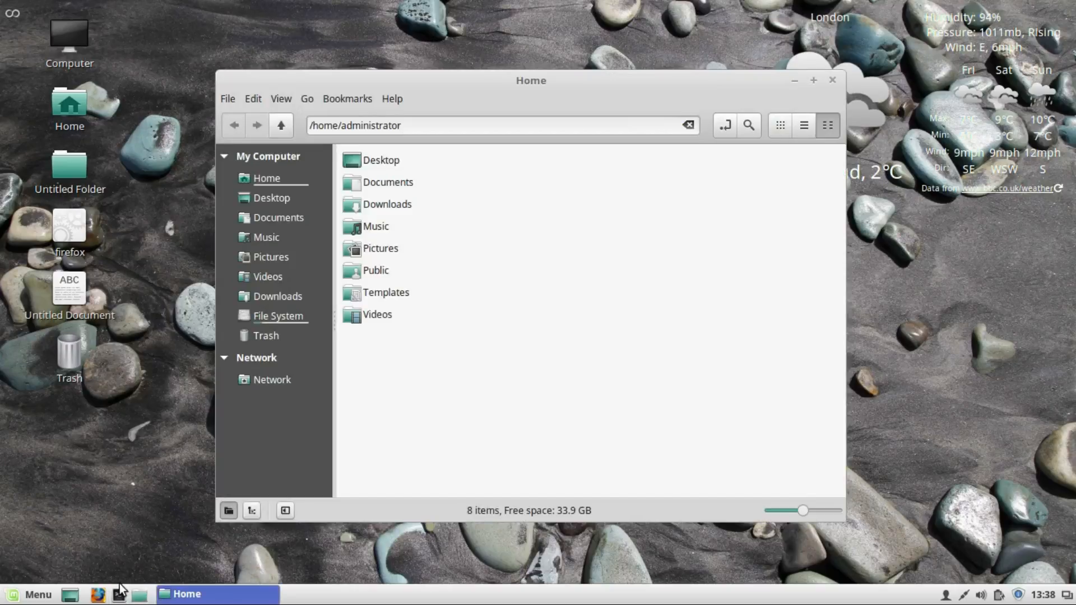
left_click(122, 595)
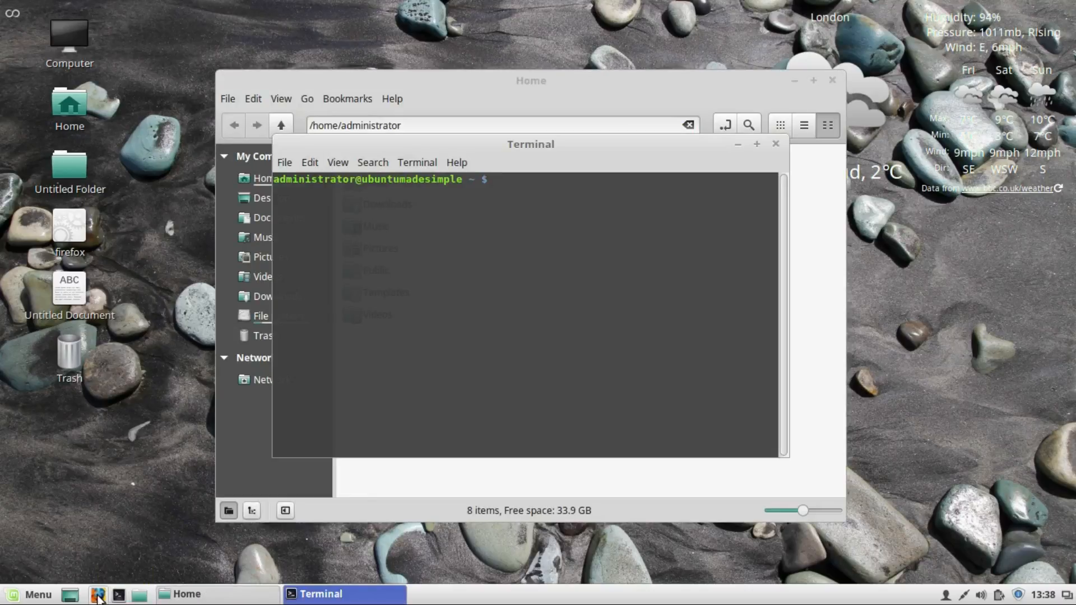
left_click(98, 596)
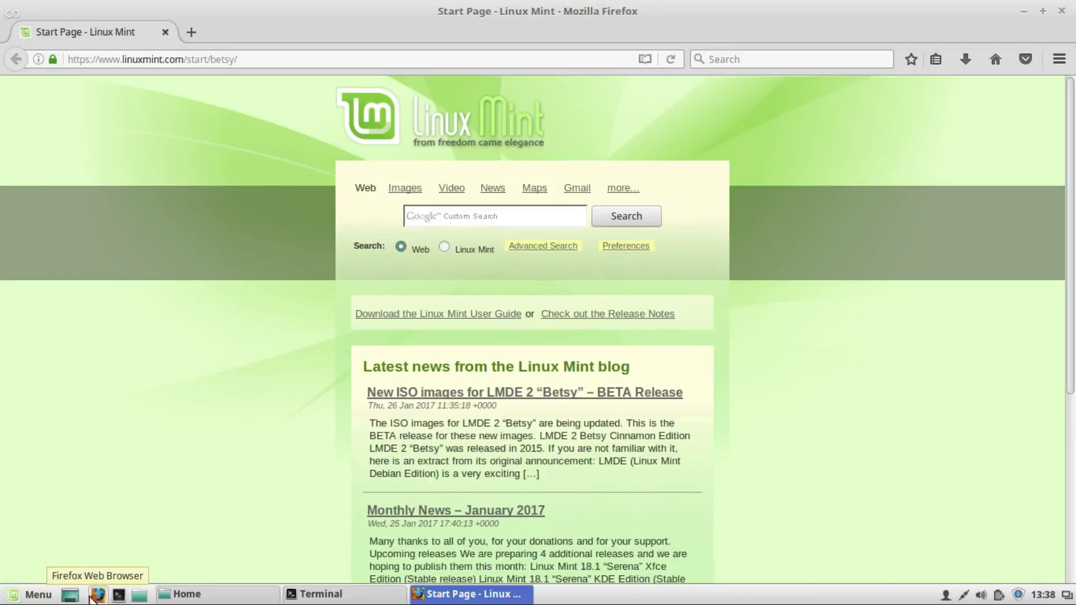
Hide and restore all open windows by toggling the desktop display, and close Firefox
left_click(70, 595)
left_click(69, 595)
left_click(70, 596)
left_click(70, 596)
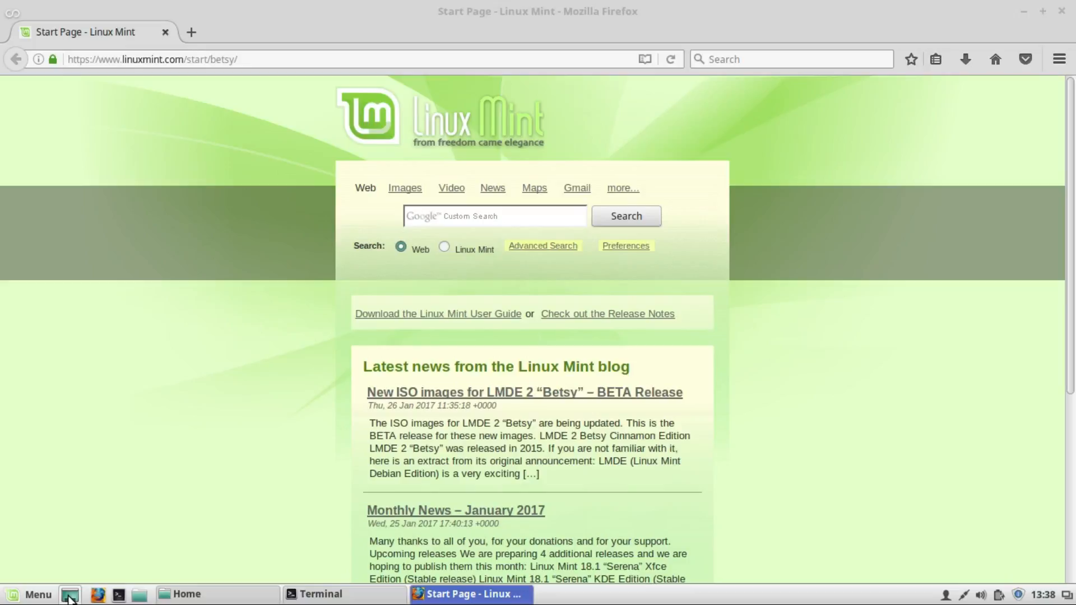
left_click(1061, 11)
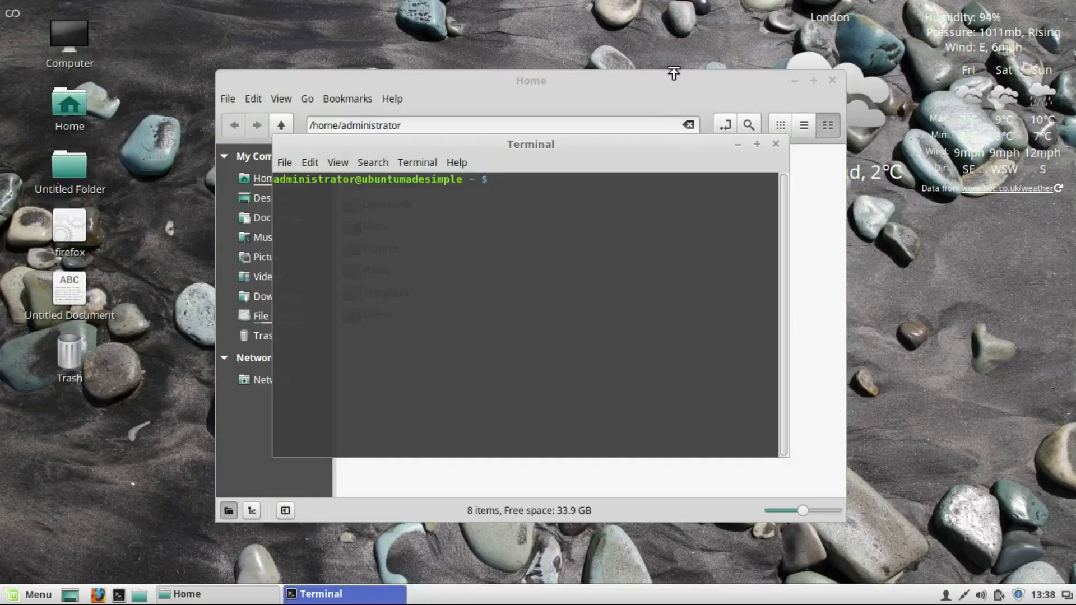
View the terminal's About information, and close the terminal and the Home folder window
left_click(454, 164)
left_click(469, 203)
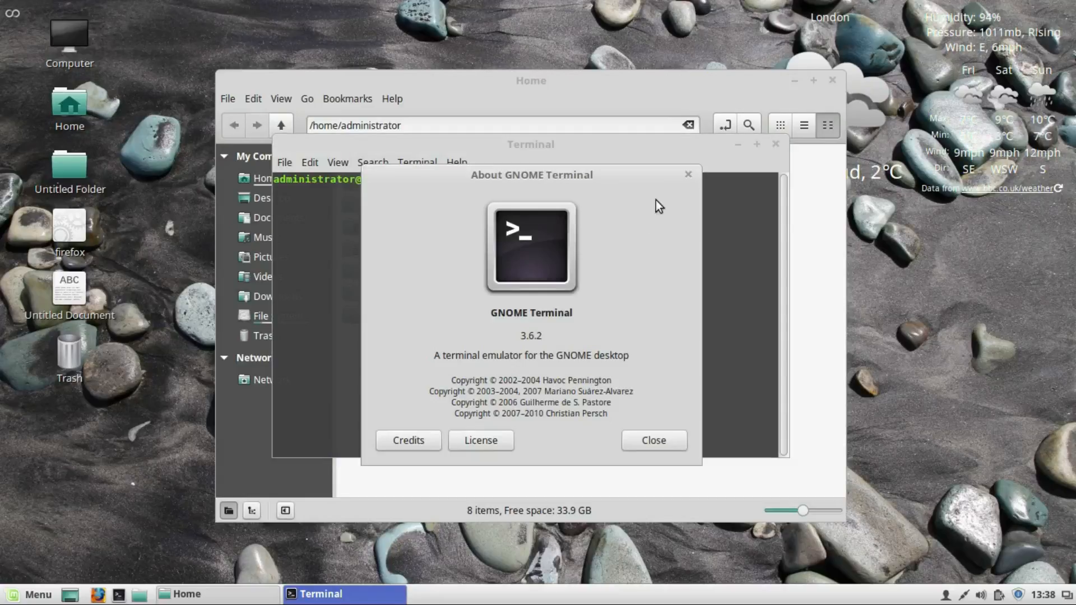
left_click(689, 175)
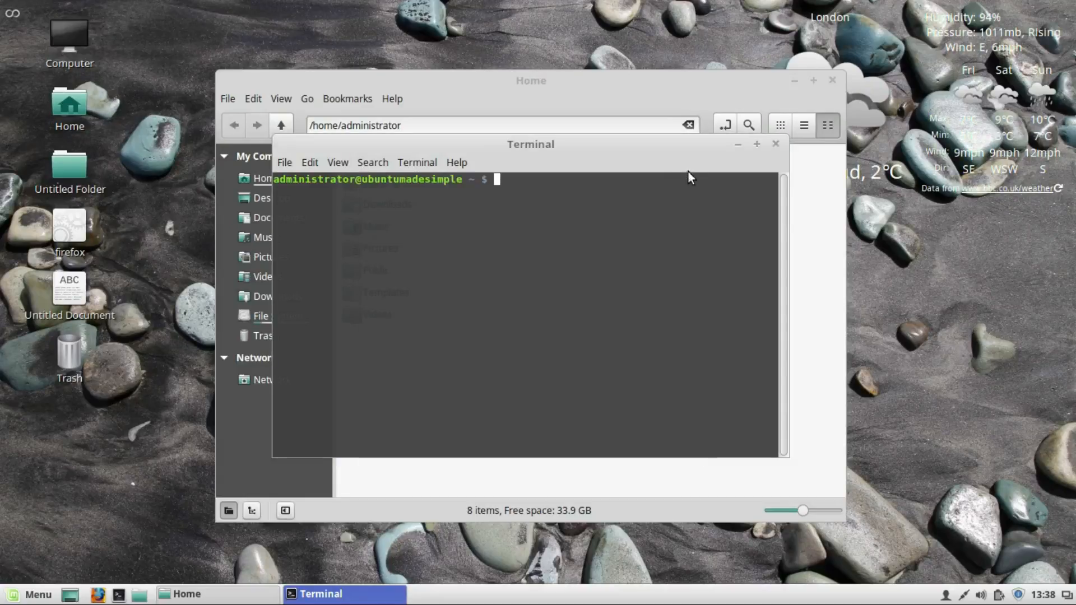
left_click(775, 144)
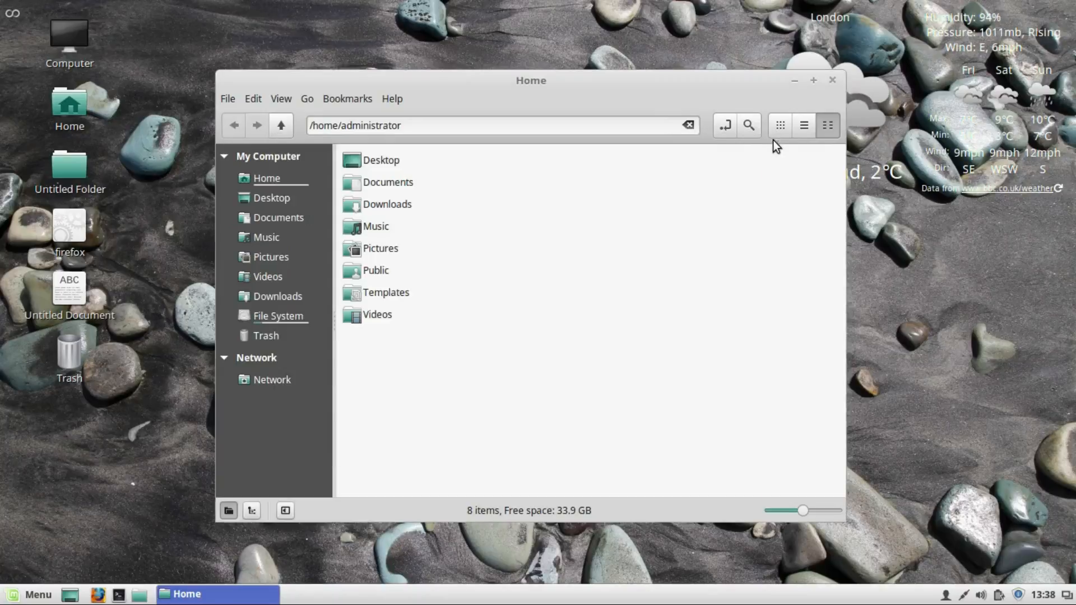
left_click(832, 82)
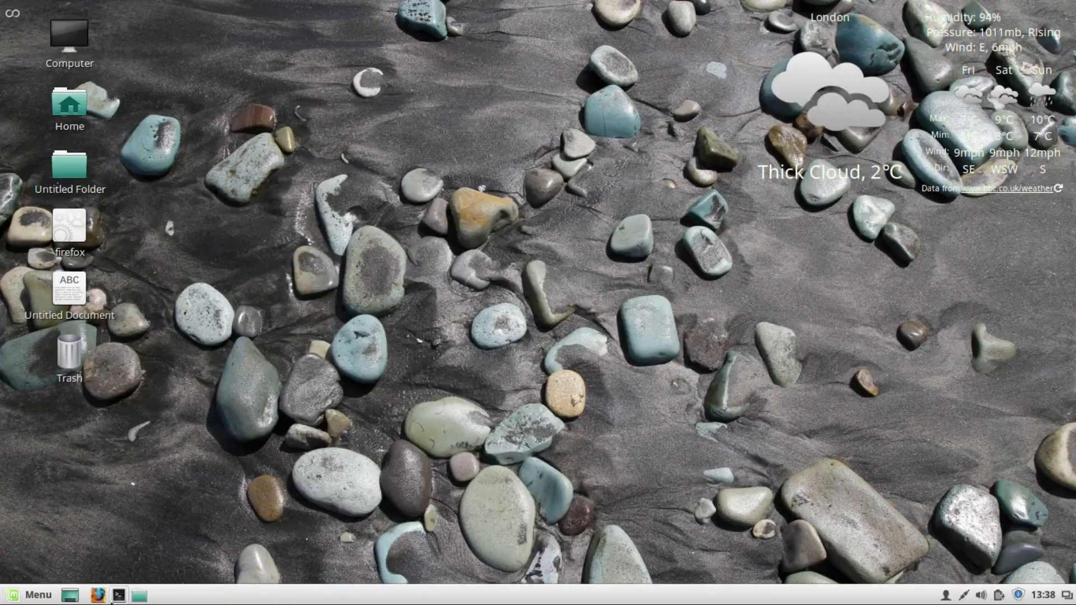
Remove the 'Panel launchers' applet from the panel
right_click(120, 596)
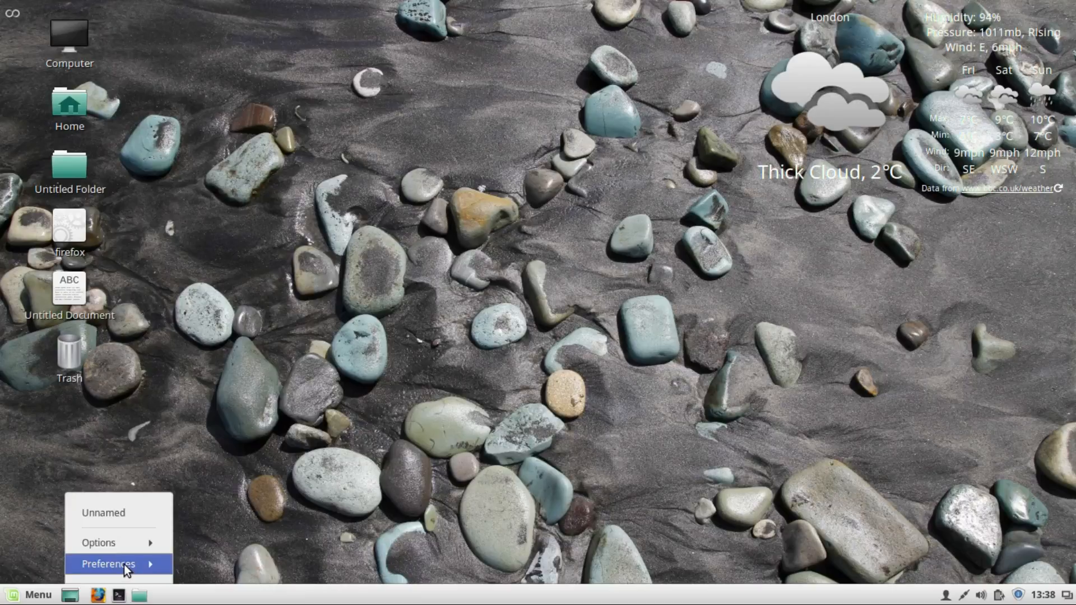
left_click(123, 564)
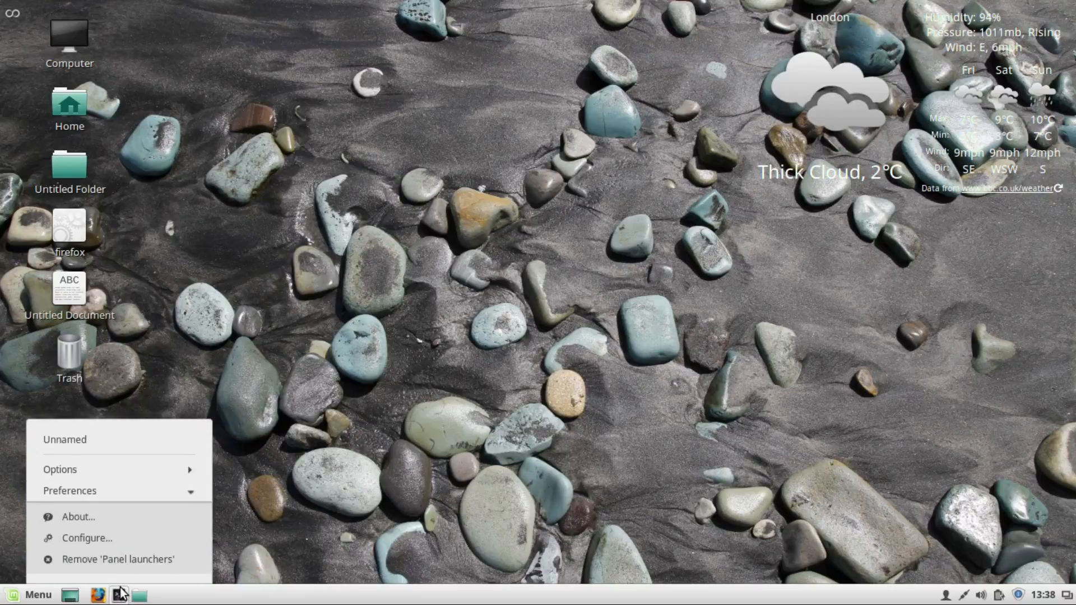
left_click(112, 560)
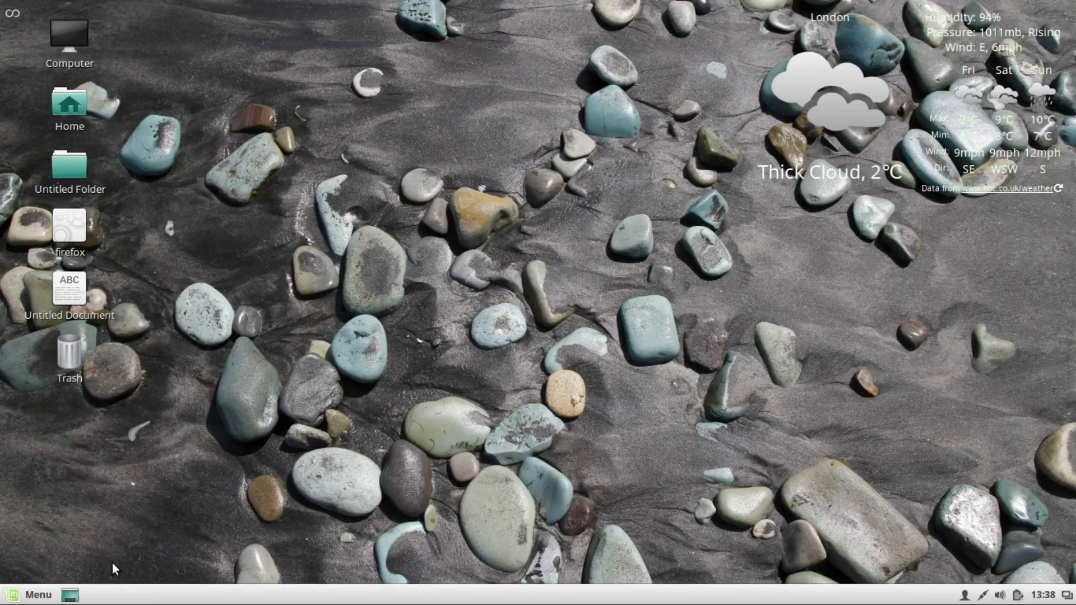
right_click(111, 596)
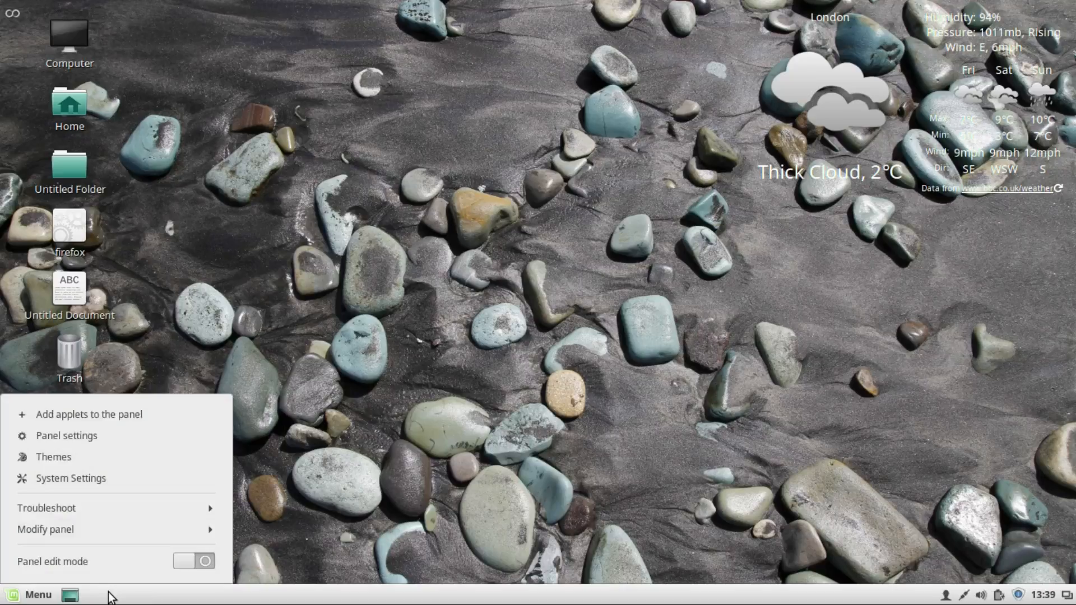
left_click(110, 596)
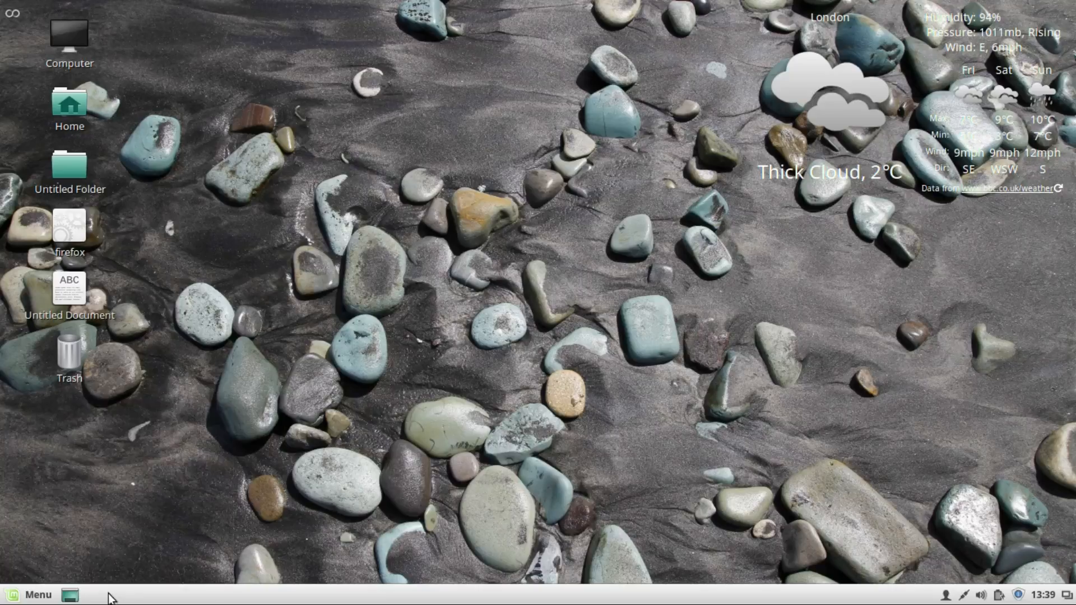
View the About information of the Menu applet and close it
right_click(46, 597)
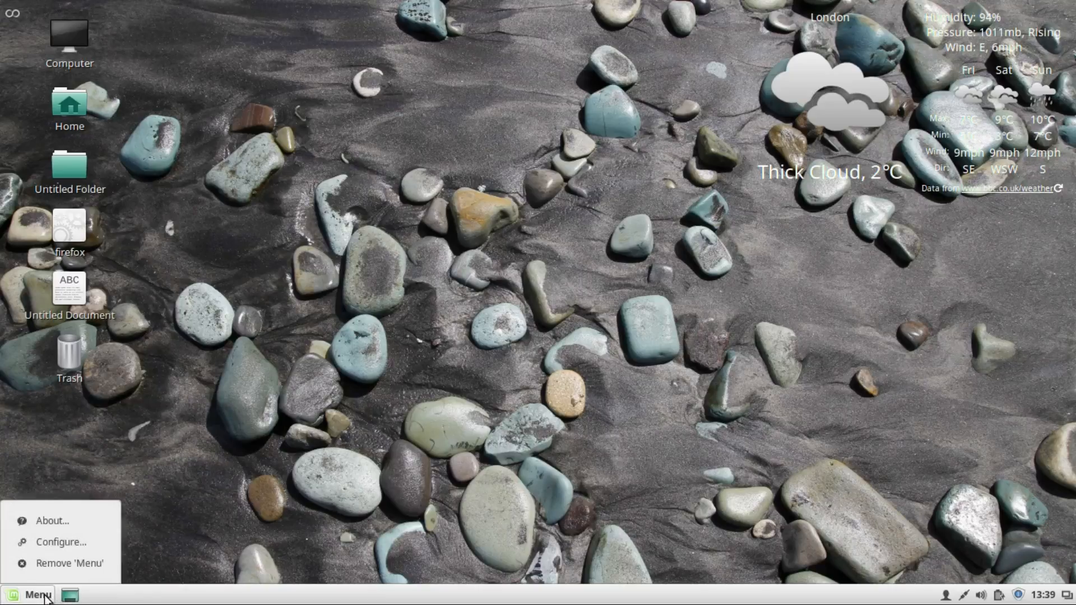
left_click(39, 524)
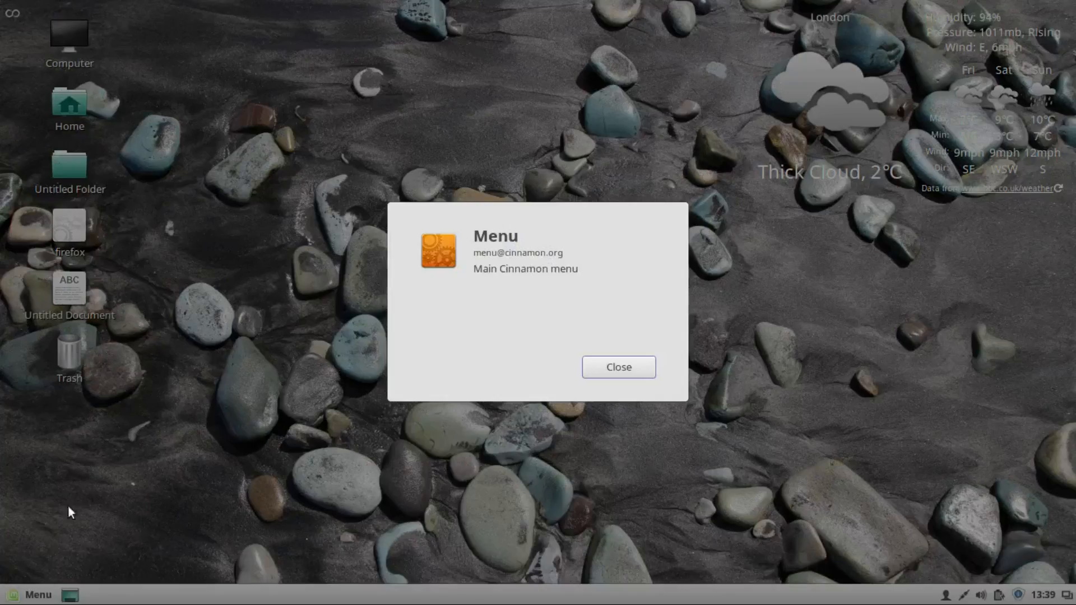
left_click(596, 363)
View the Menu applet's panel and menu configuration options, switching the custom icon on and back off, and close the configuration
right_click(14, 598)
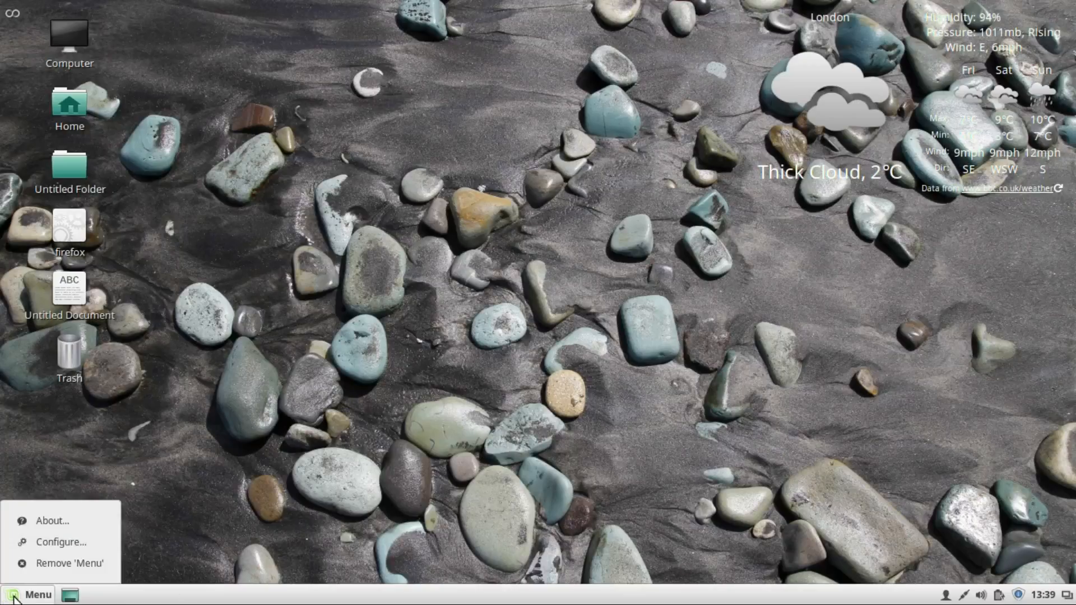
left_click(29, 539)
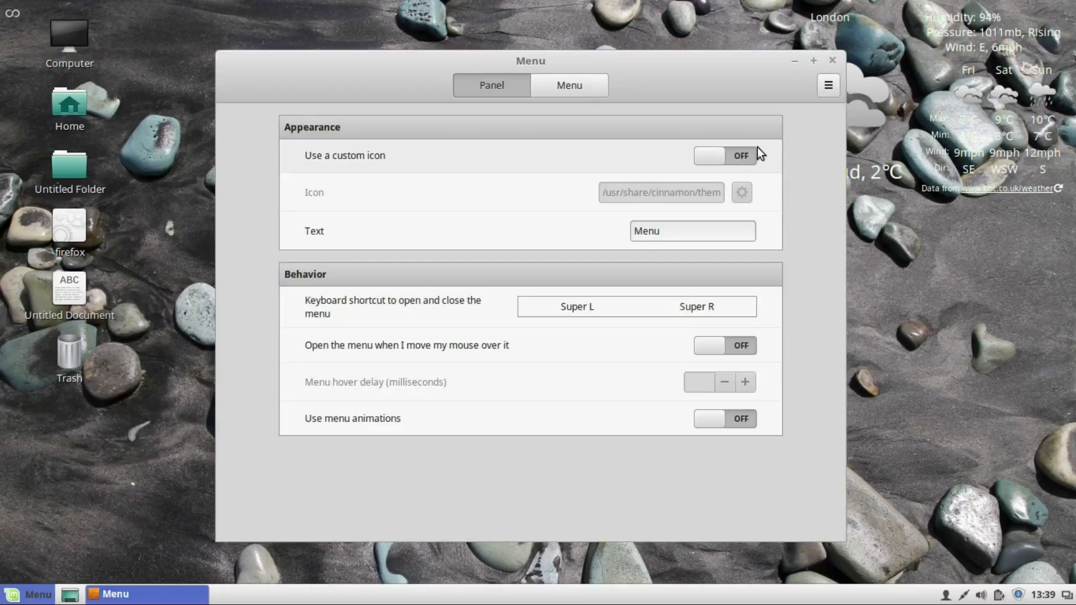
left_click(747, 155)
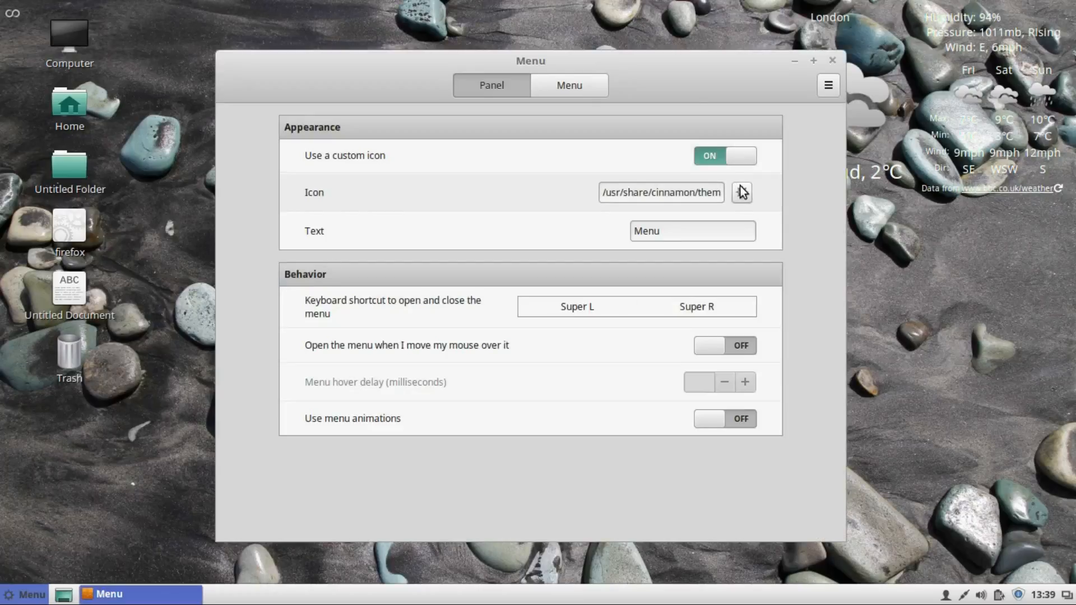
left_click(711, 157)
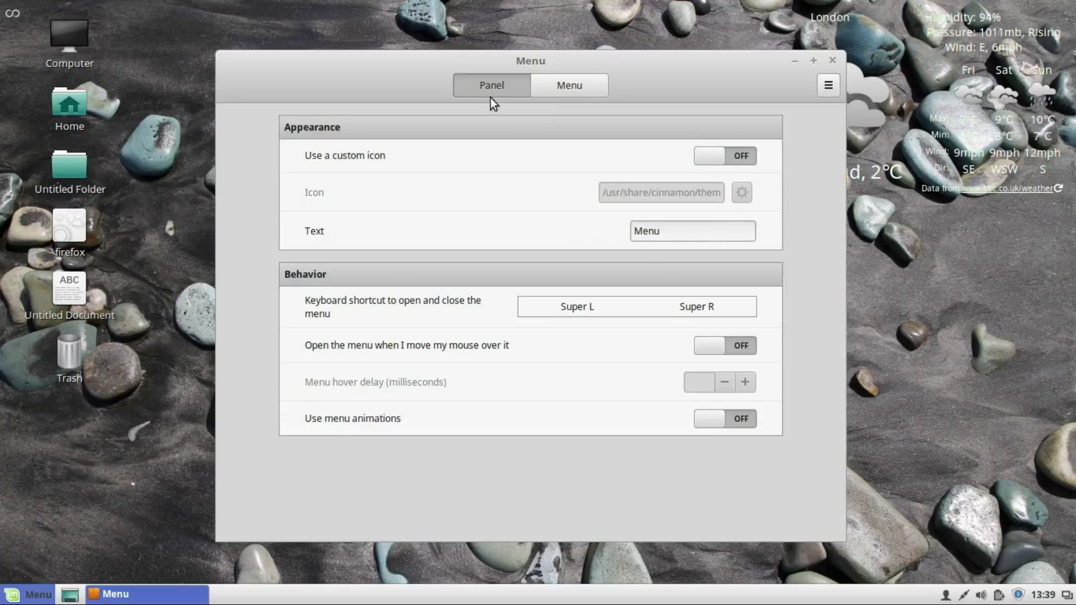
left_click(560, 81)
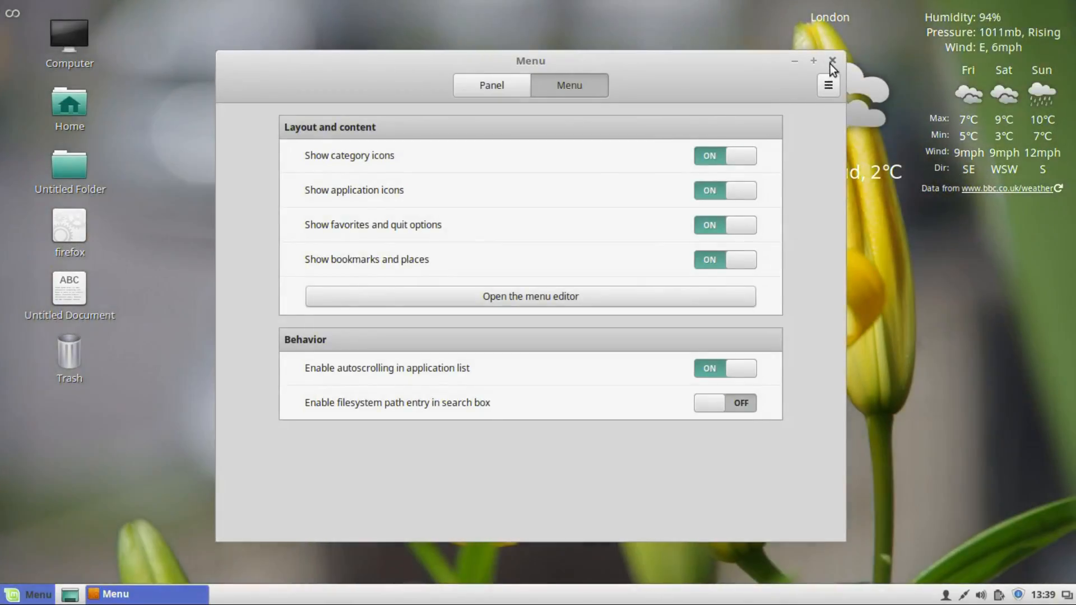
left_click(832, 60)
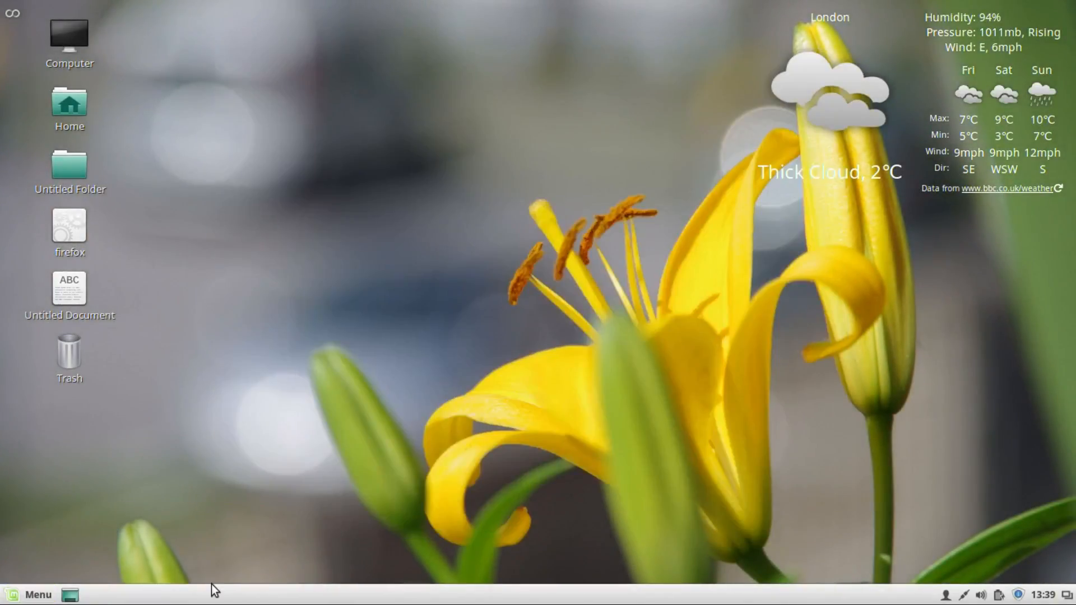
Browse the application categories from Accessories to Office and launch LibreOffice Writer
left_click(36, 598)
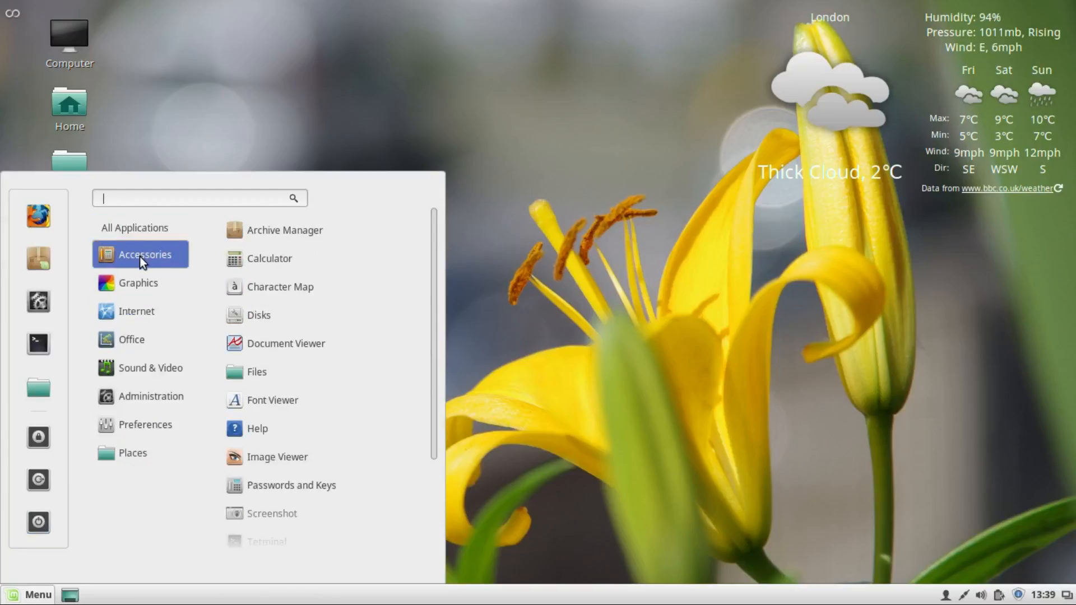
mouse_move(136, 278)
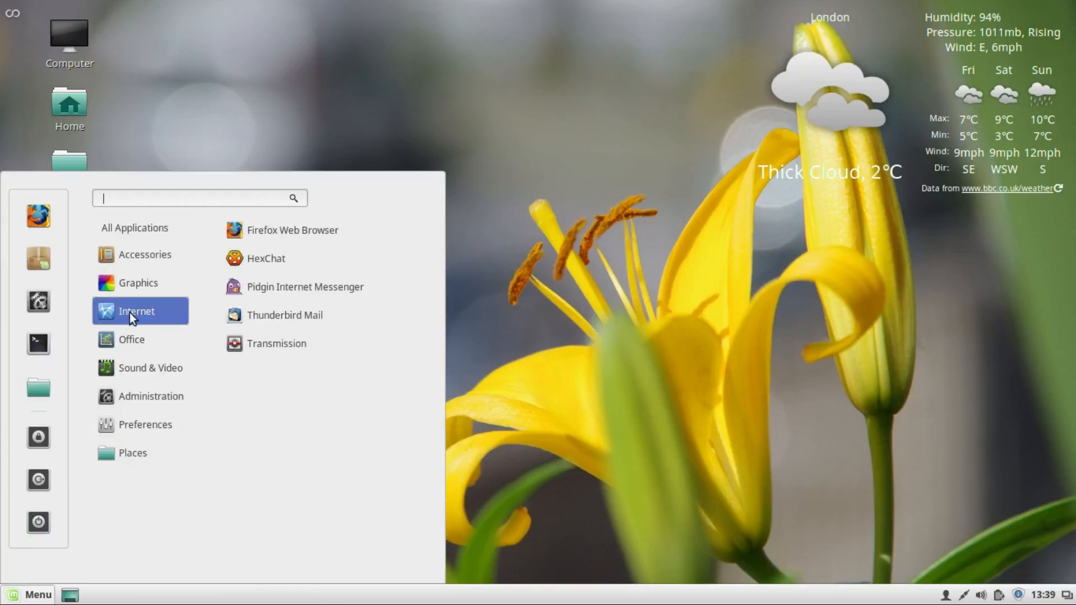
mouse_move(130, 340)
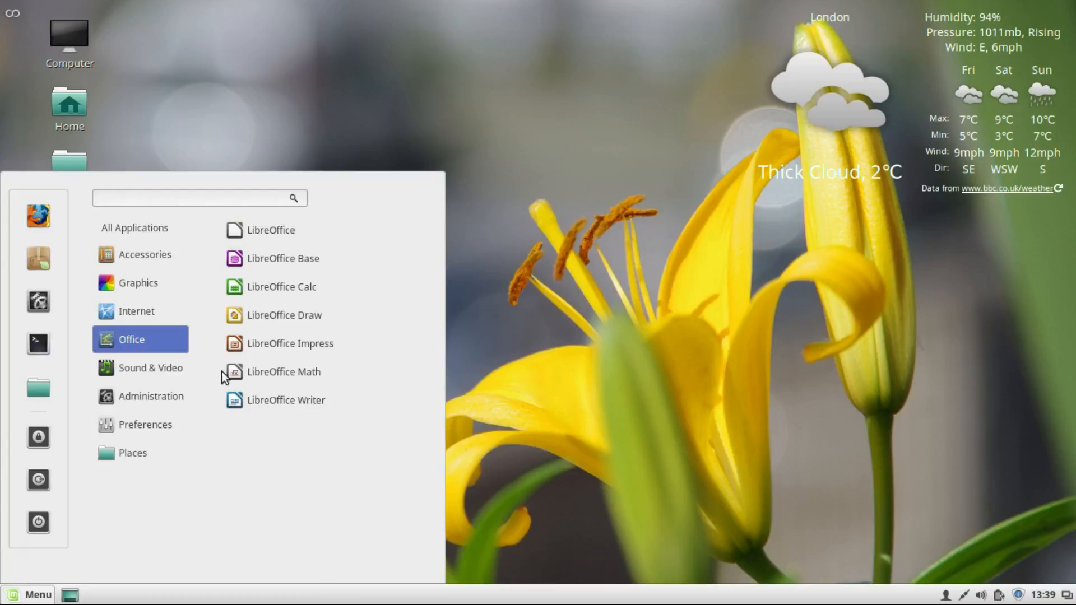
left_click(235, 398)
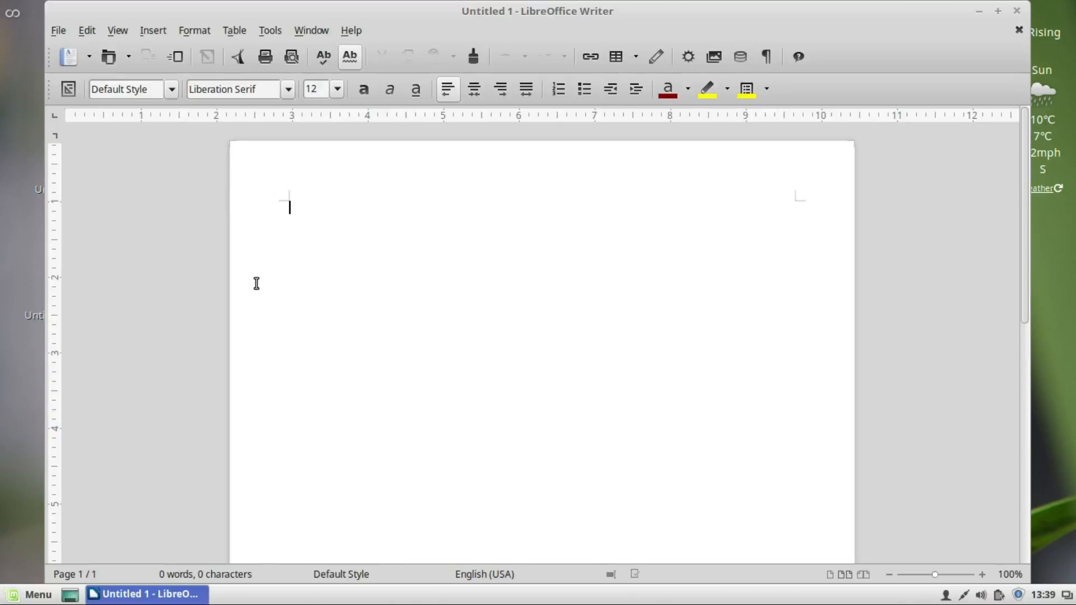
View the About LibreOffice version information and close Writer
left_click(349, 28)
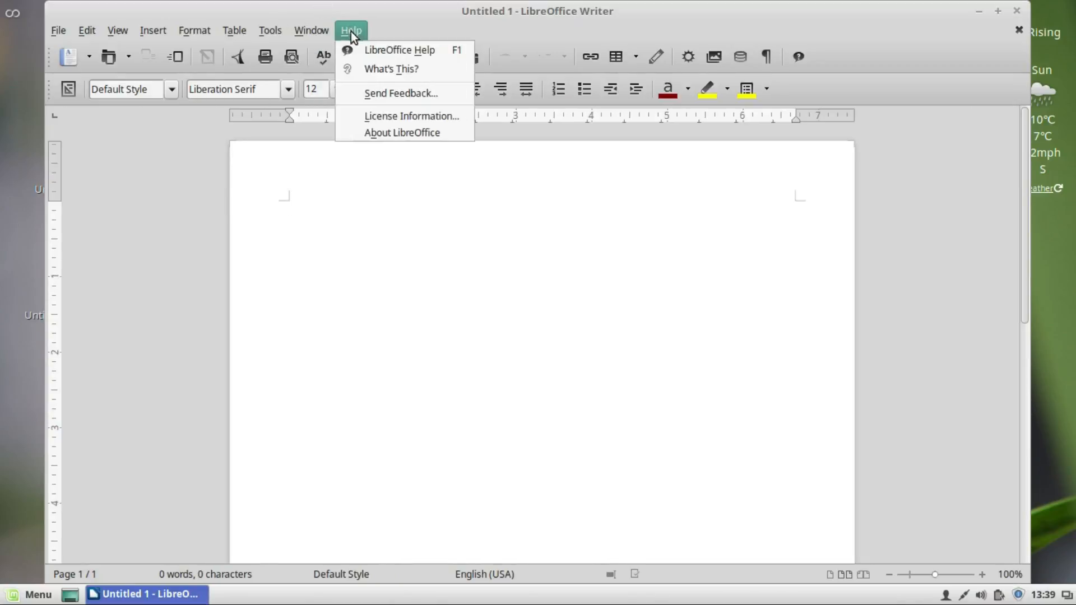
left_click(362, 132)
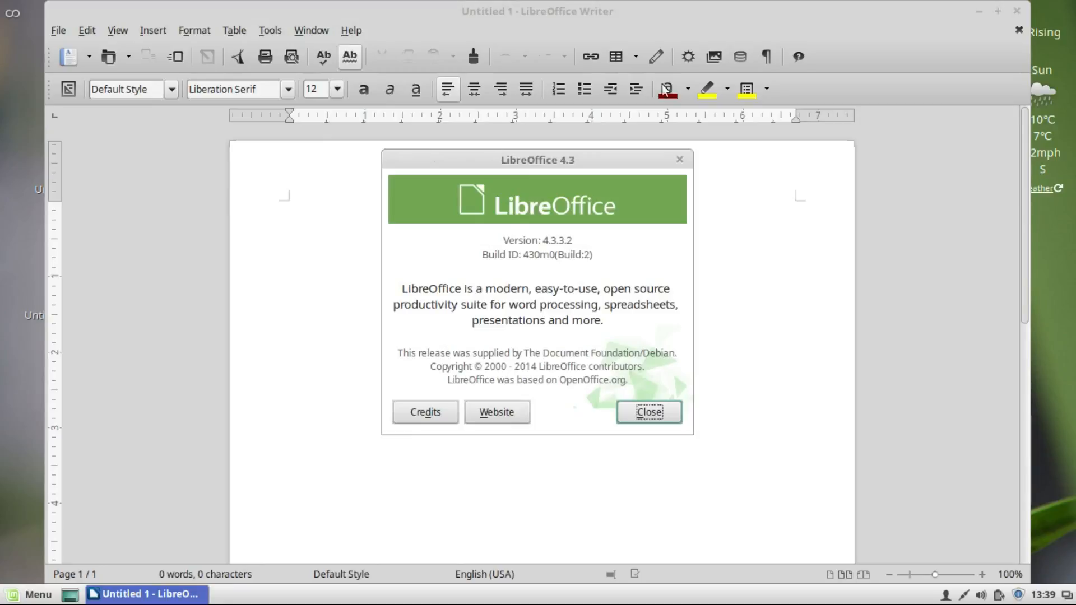
left_click(678, 162)
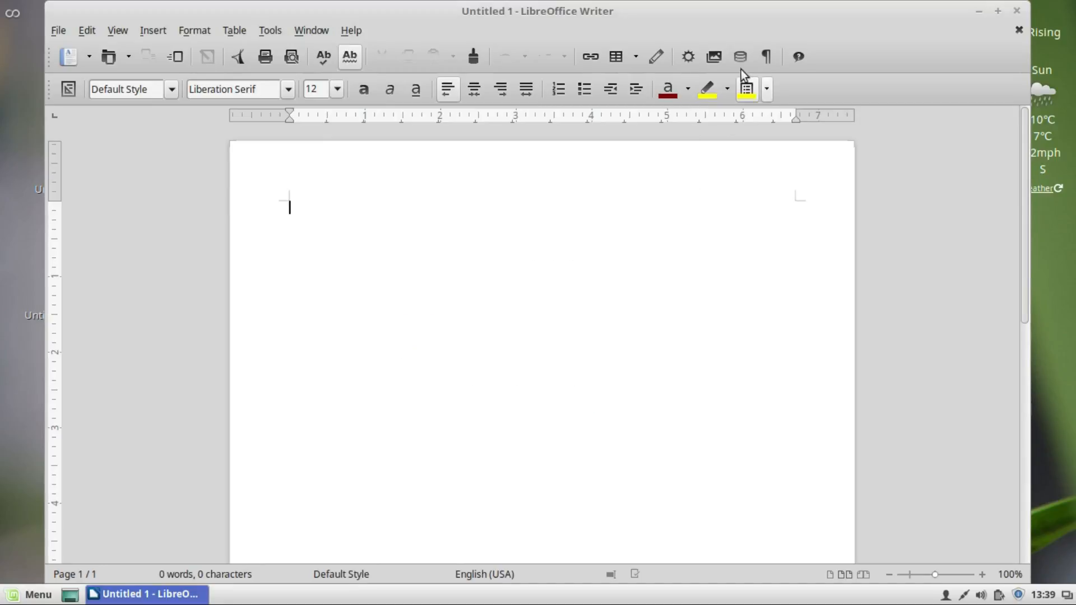
left_click(1017, 11)
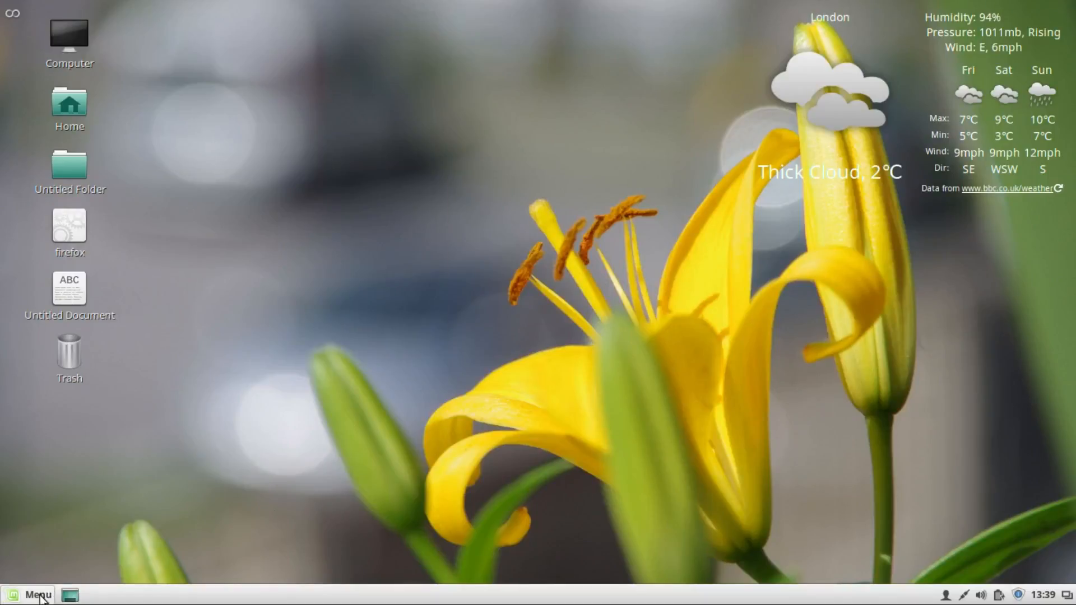
Browse the Sound & Video, Administration, Preferences and Places categories of the installed applications
left_click(40, 595)
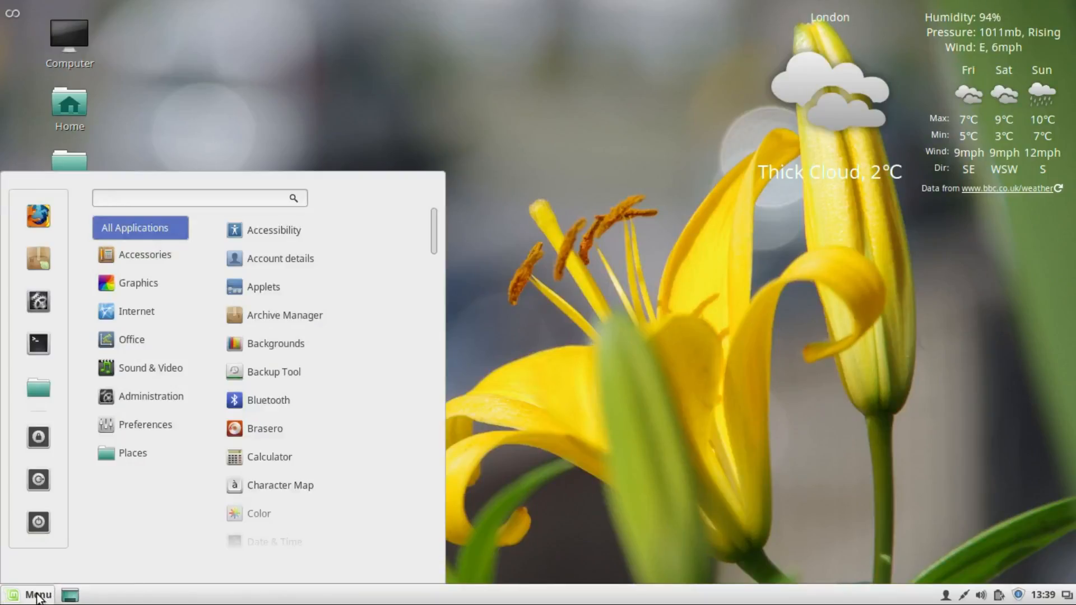
mouse_move(122, 370)
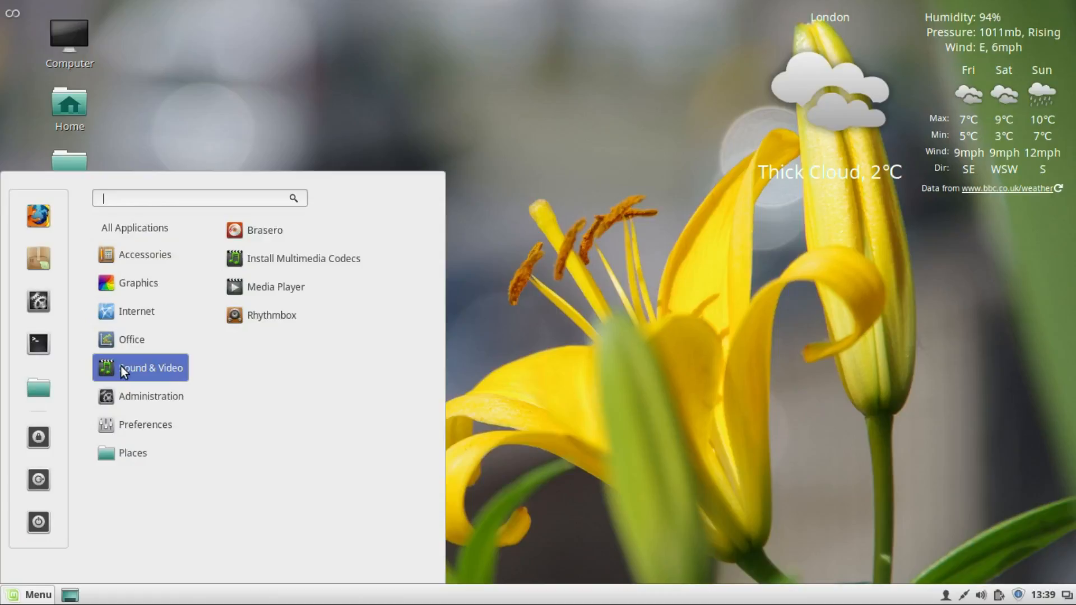
mouse_move(124, 392)
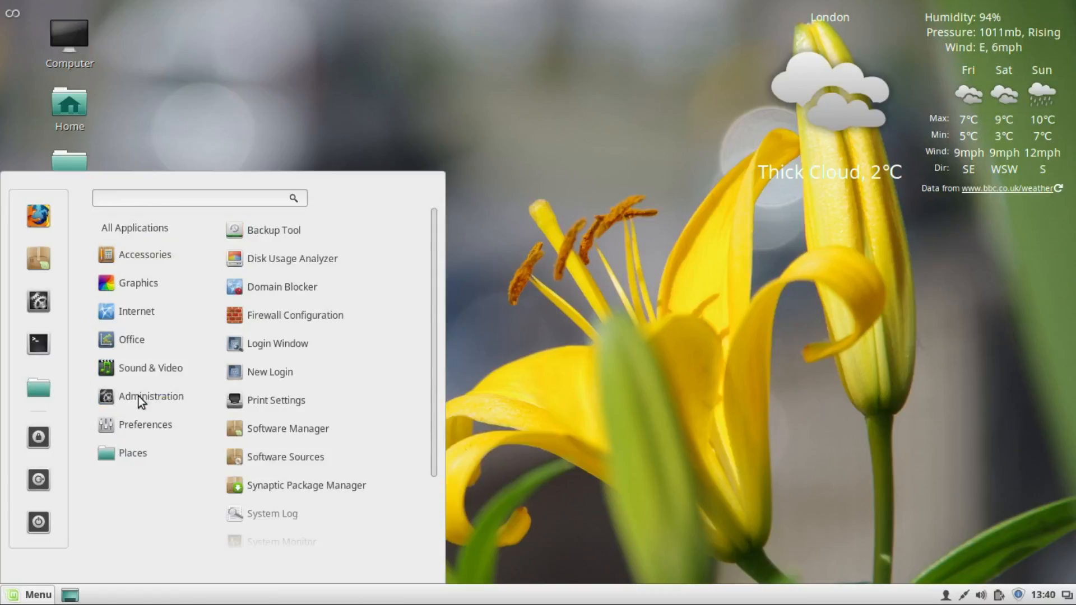
mouse_move(131, 428)
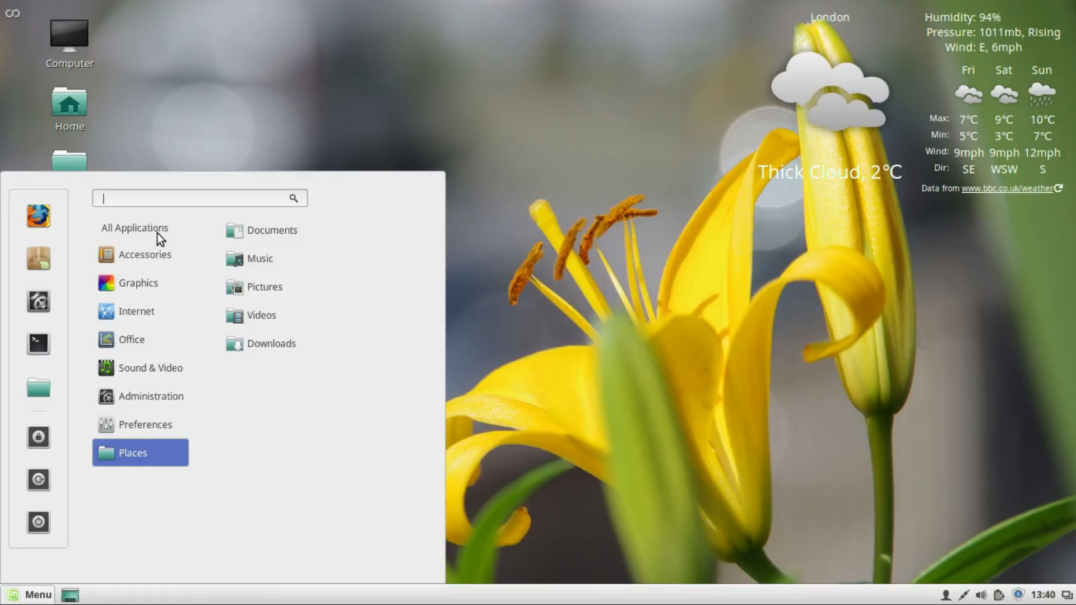
Find System Monitor by searching the menu for "sys", view its processes and resource history graphs, and close it
mouse_move(157, 233)
type("sys")
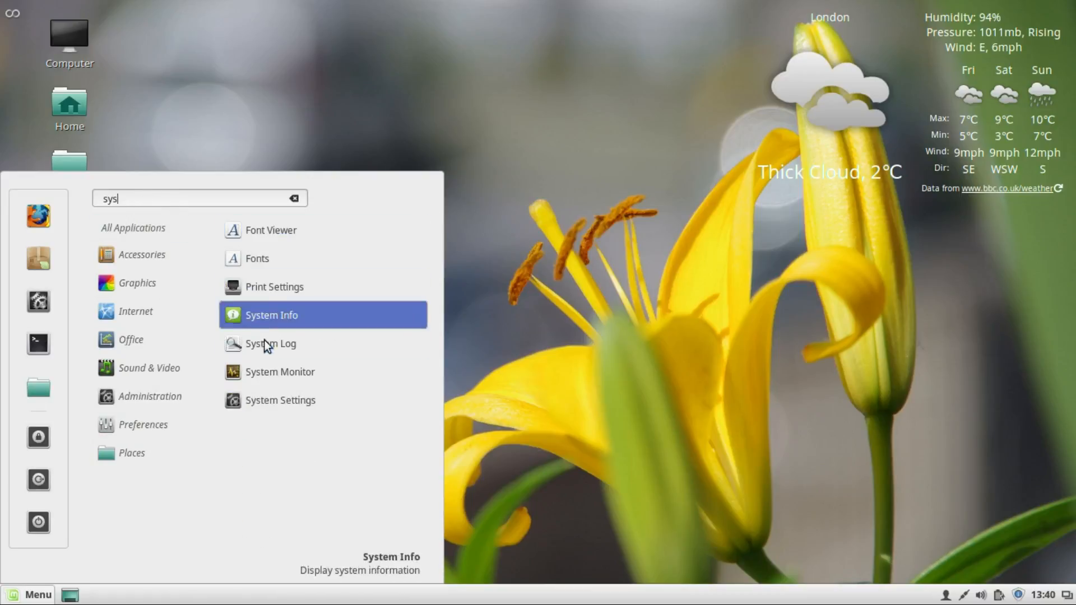
left_click(271, 368)
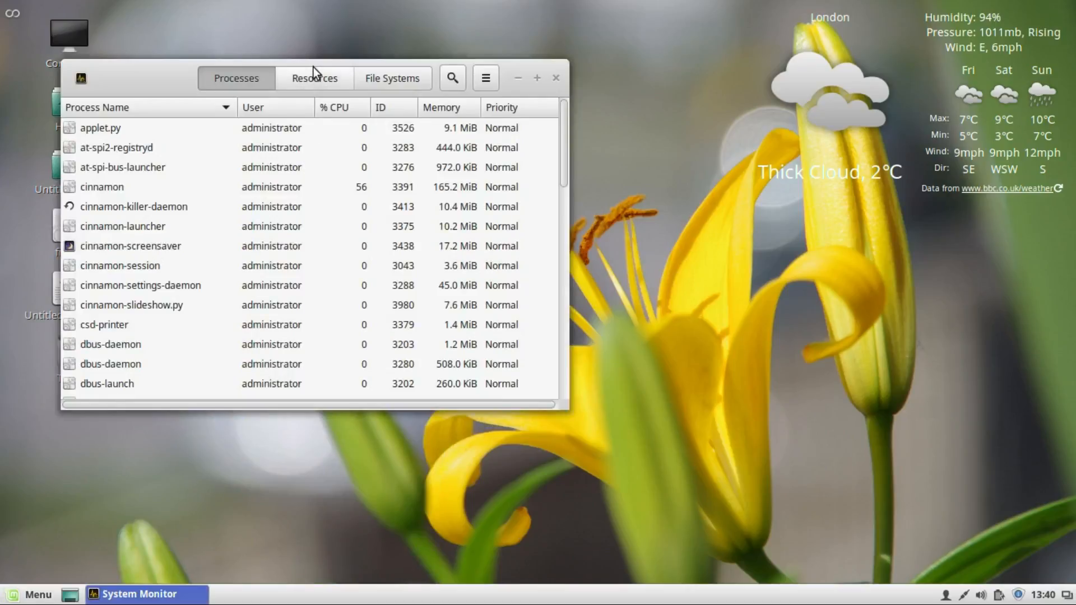
left_click(313, 69)
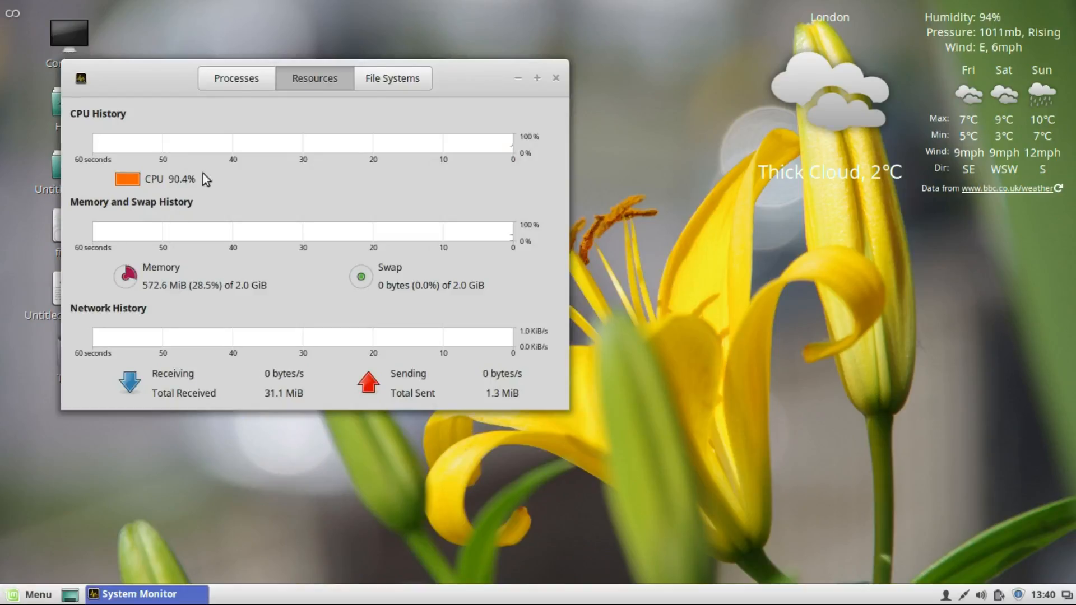
left_click(555, 79)
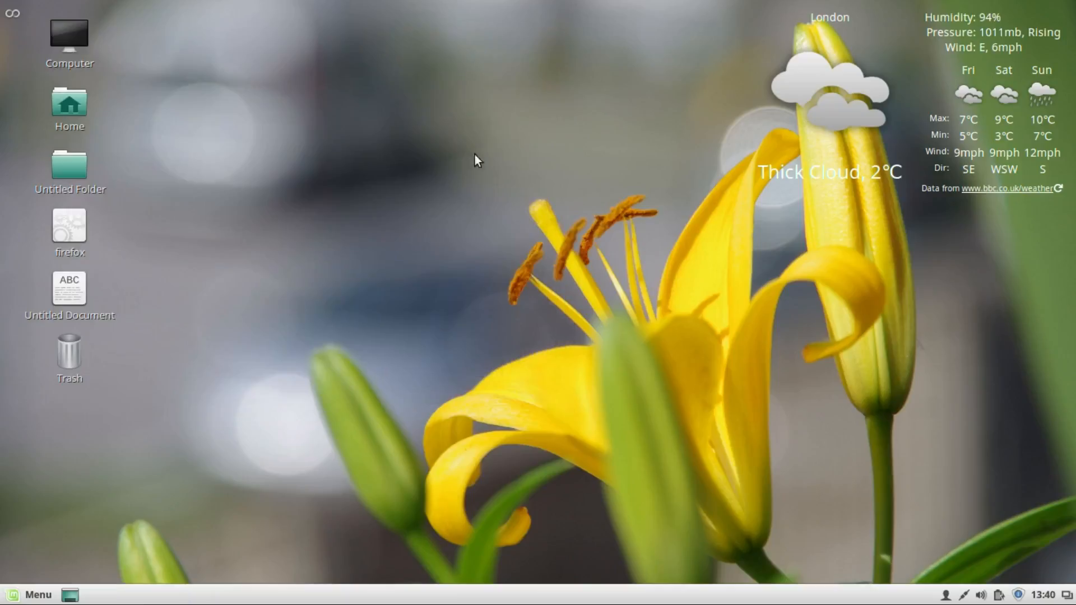
Search the menu for "sys", open System Info to view the system details, and close it
left_click(43, 596)
type("sys")
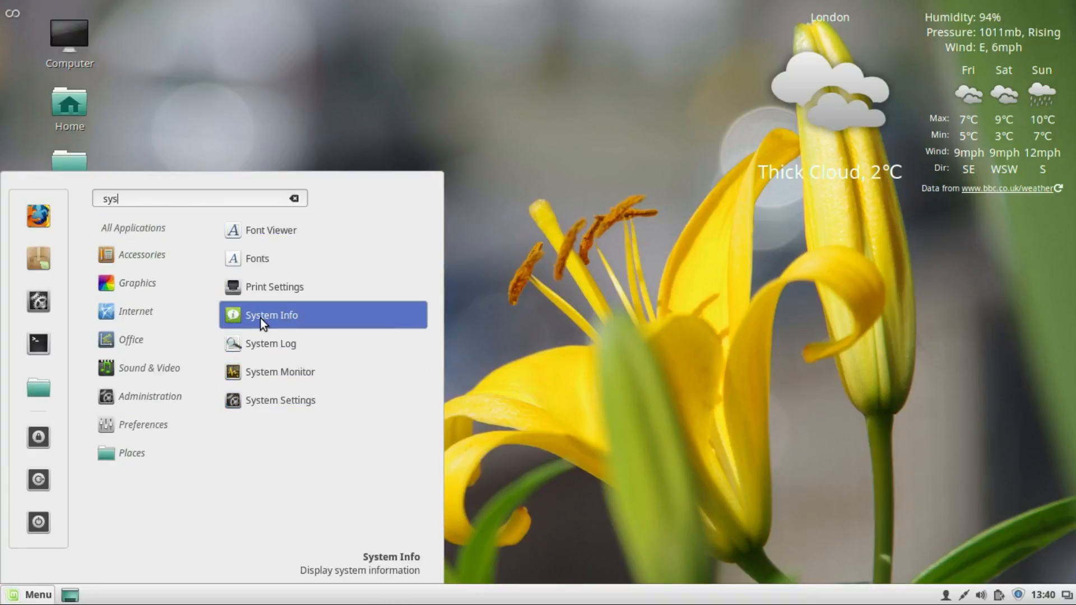
left_click(260, 318)
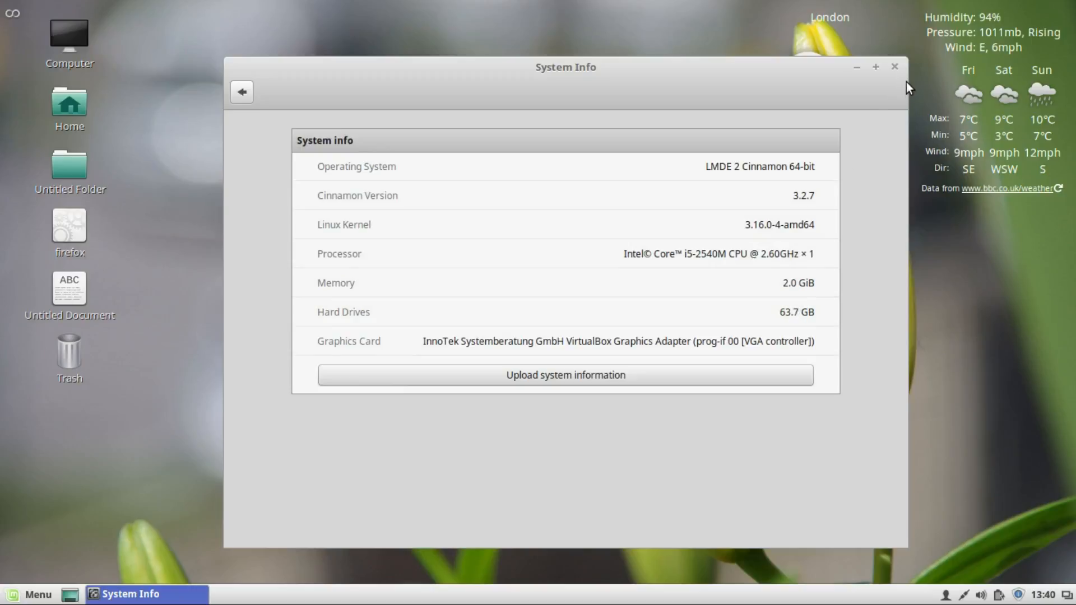
left_click(895, 67)
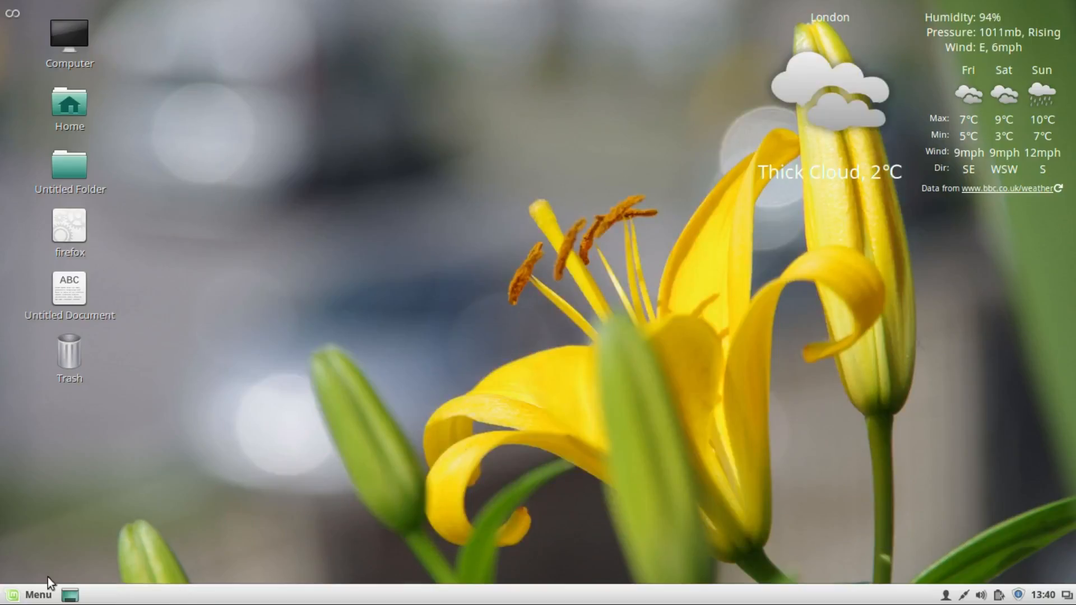
Remove Software Manager from the main menu's favorites and add LibreOffice Writer from the Office category to the panel
left_click(30, 589)
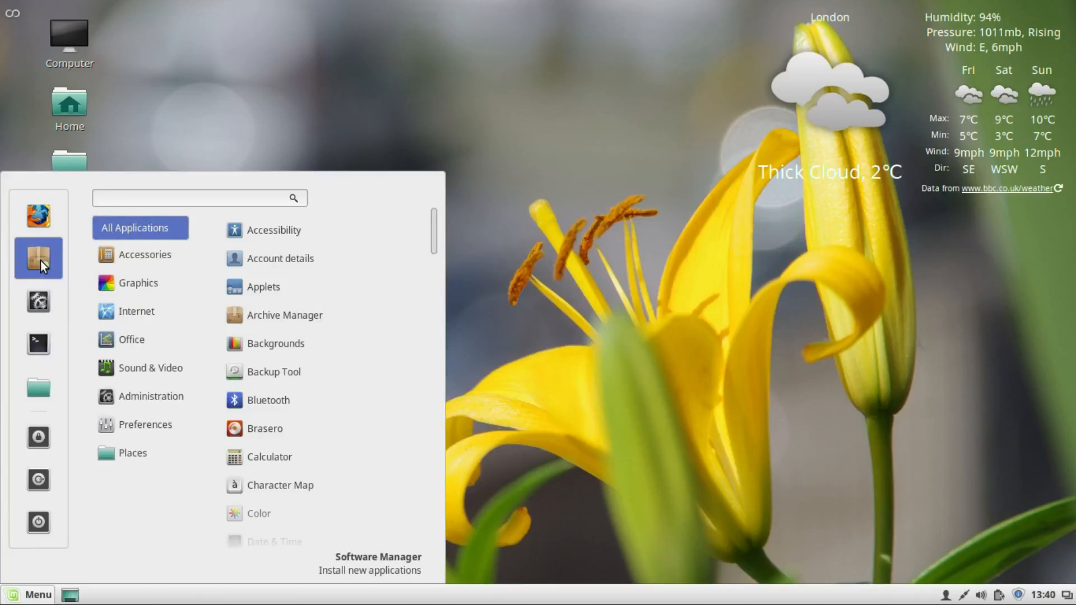
left_click_drag(41, 261, 315, 276)
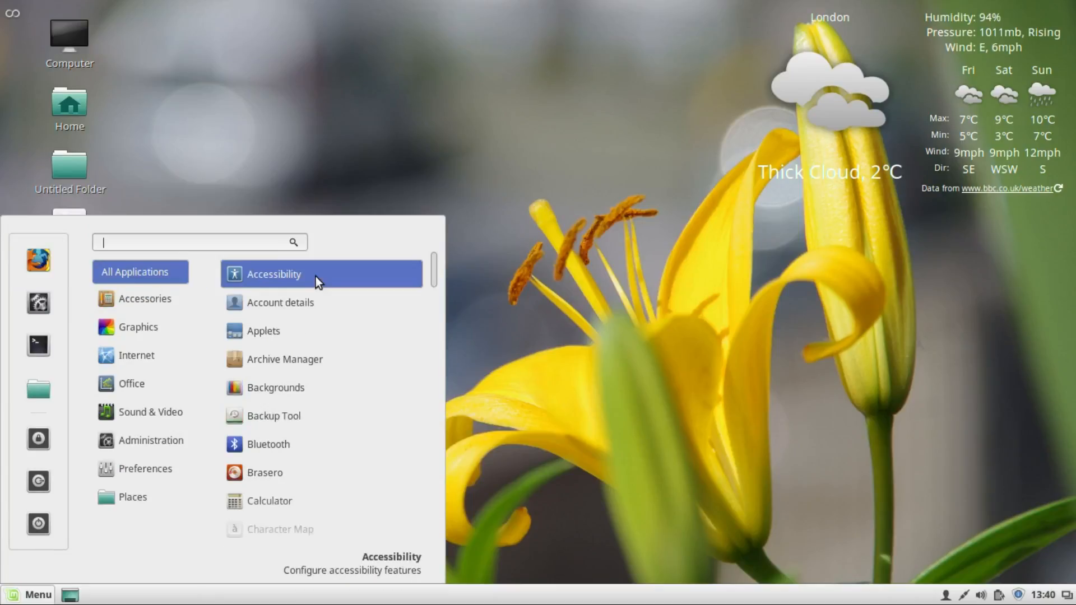
mouse_move(165, 379)
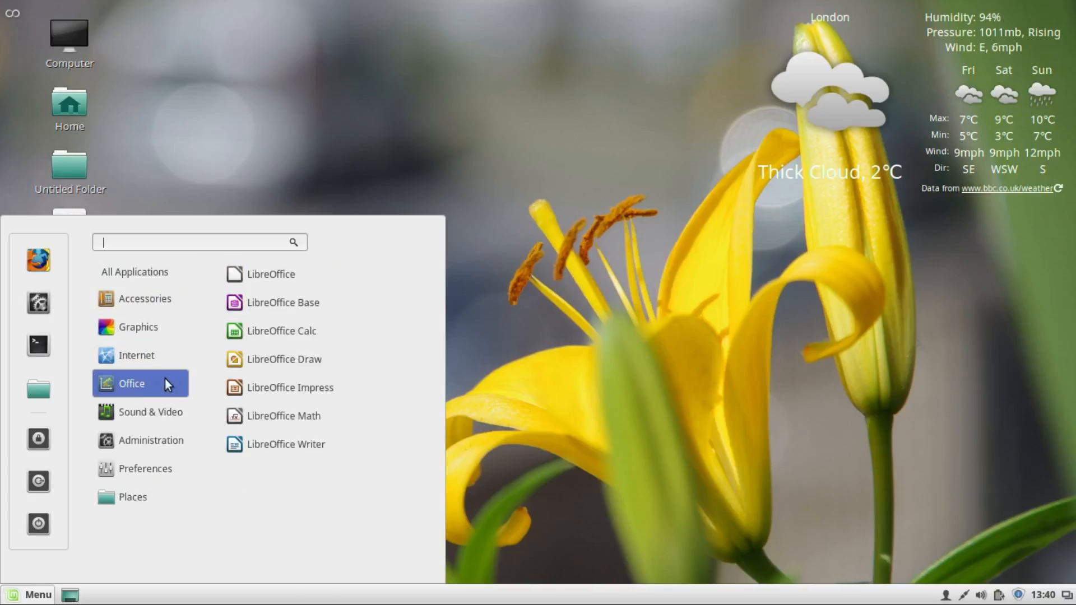
right_click(269, 438)
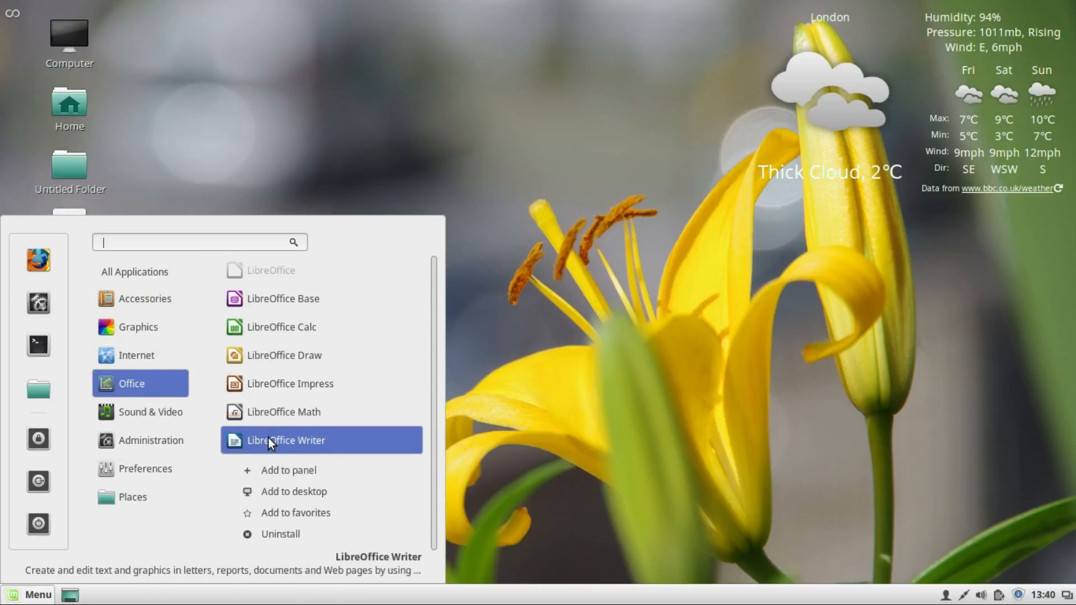
left_click(278, 470)
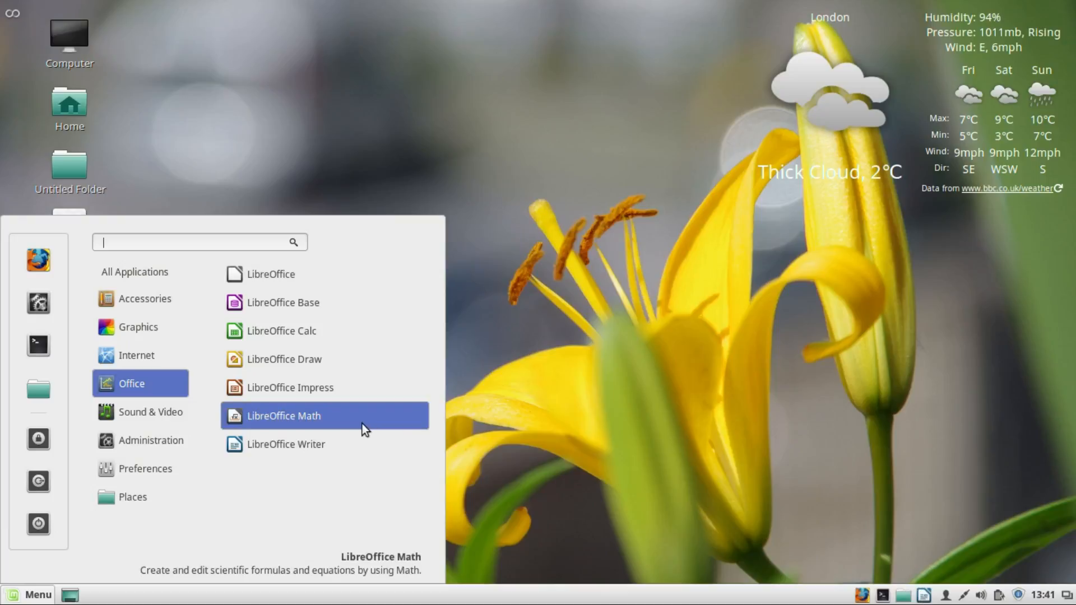
Add LibreOffice Writer to the desktop and to the main menu's favorites
right_click(287, 447)
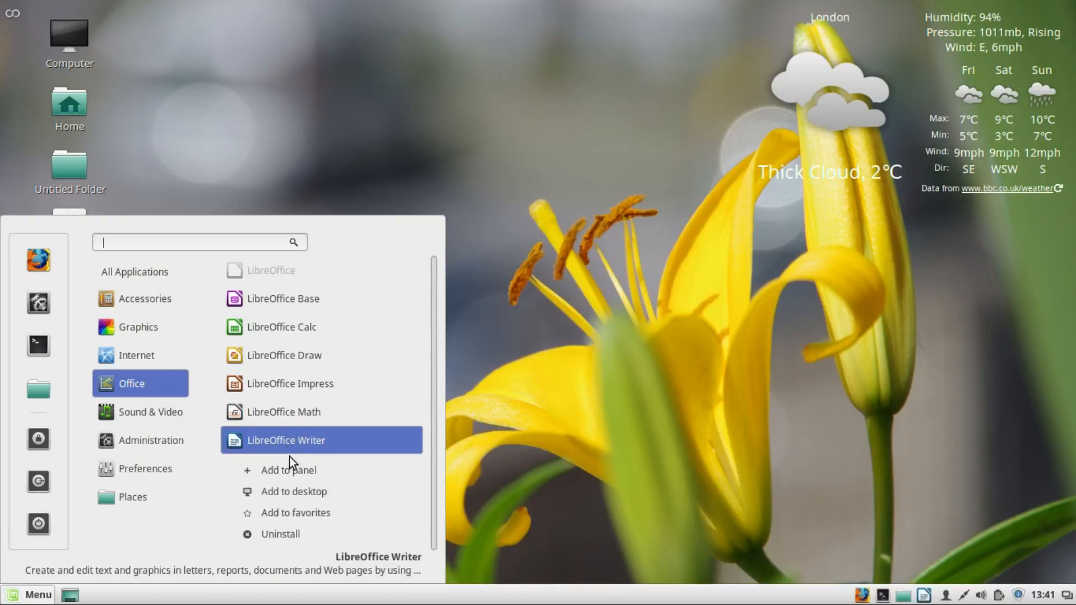
left_click(292, 485)
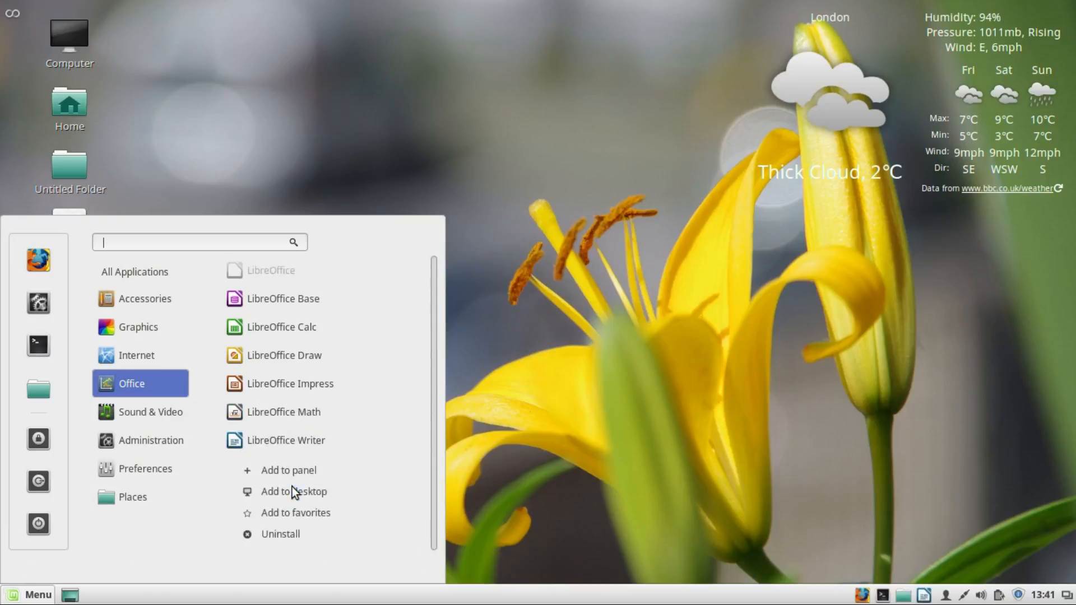
right_click(276, 448)
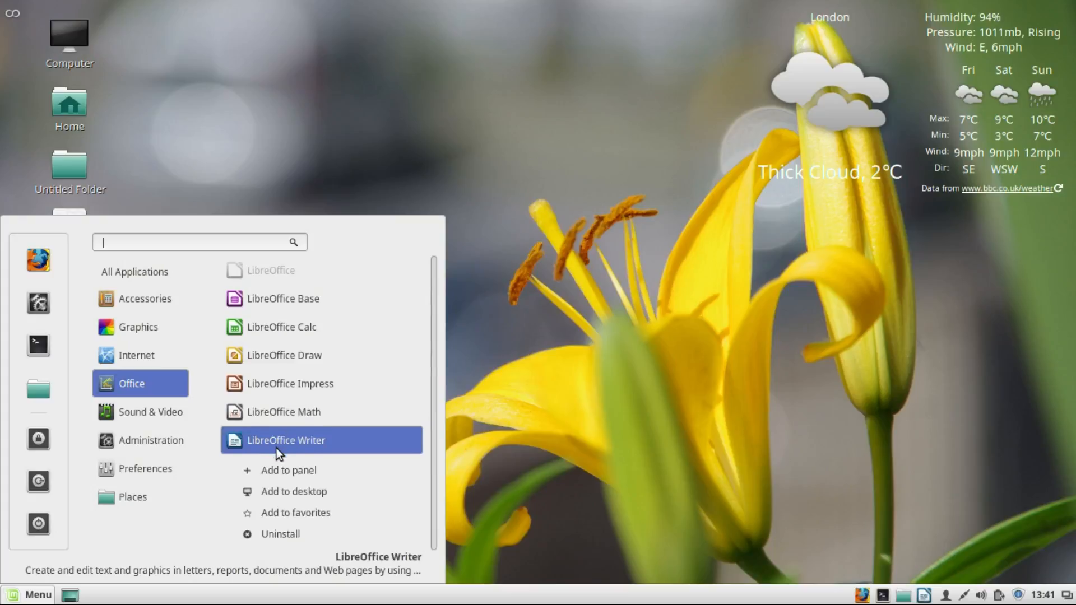
left_click(282, 513)
Add LibreOffice Impress from the Office category to the favorites, placing it between System Settings and Terminal
left_click_drag(273, 341, 665, 175)
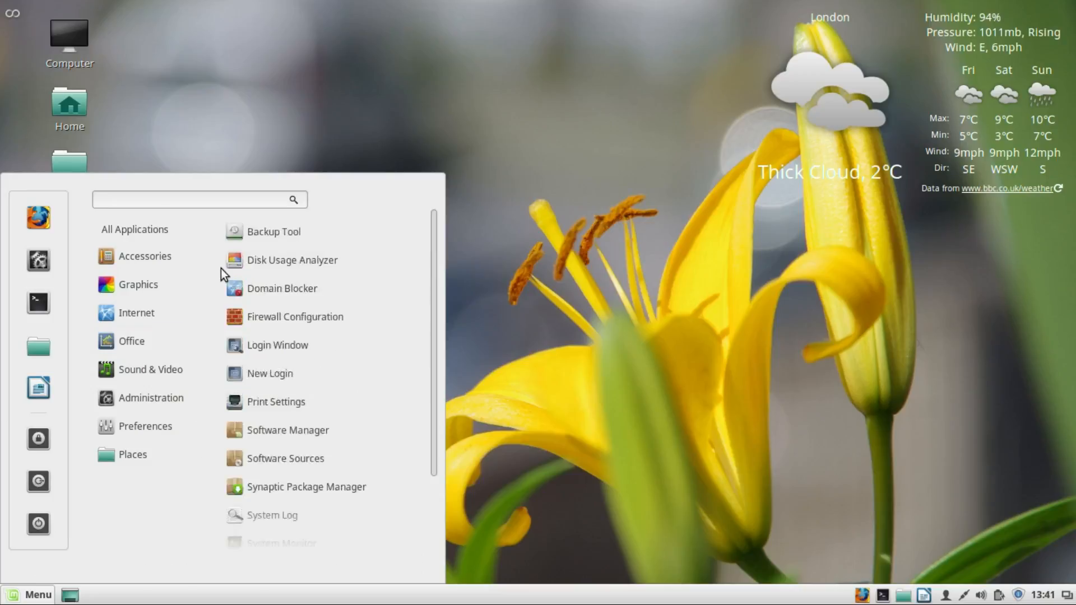
mouse_move(149, 335)
left_click_drag(231, 343, 39, 230)
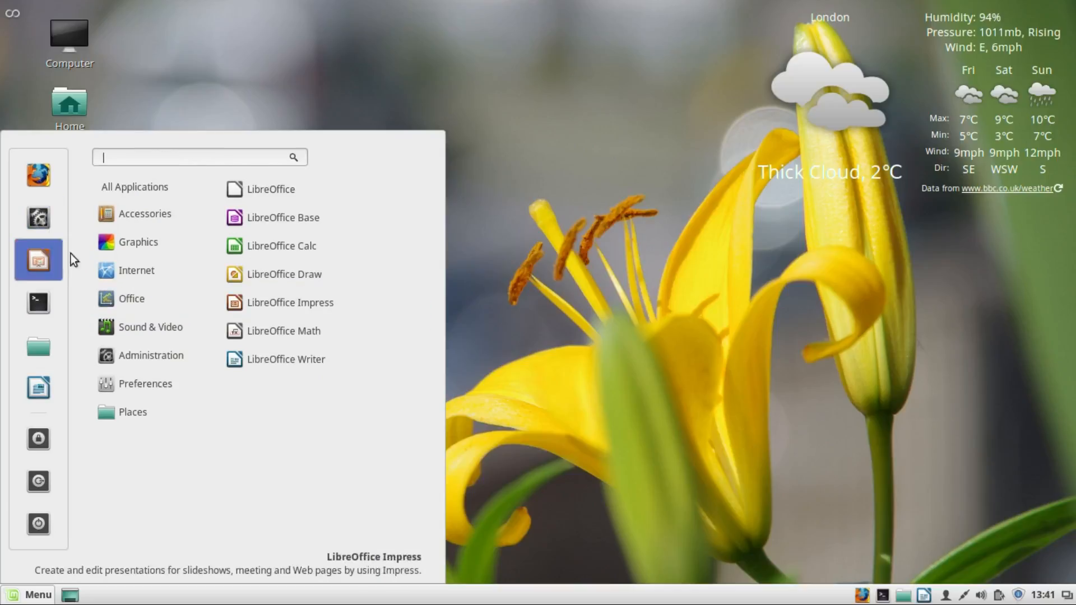
Browse the menu's application categories and search the applications for "fir"
mouse_move(149, 353)
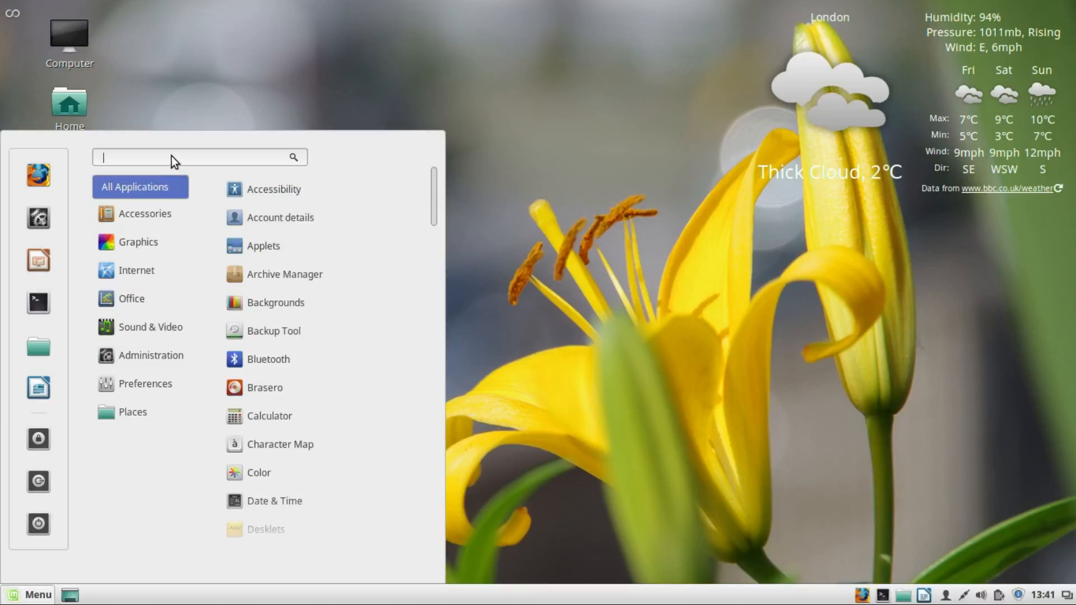
type("fir")
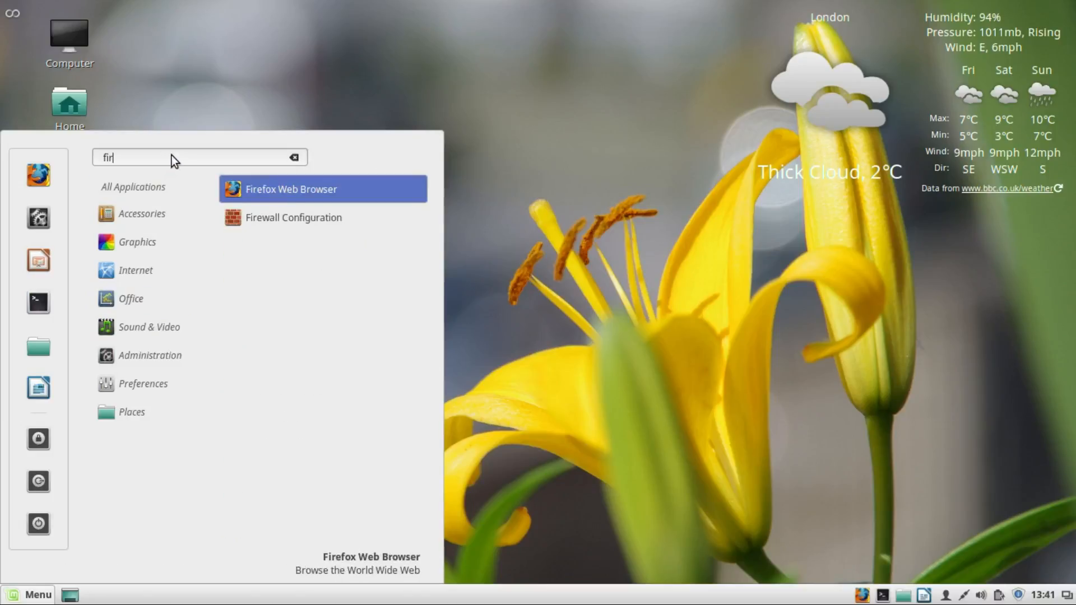
End the session from the main menu by shutting down the system
left_click(29, 530)
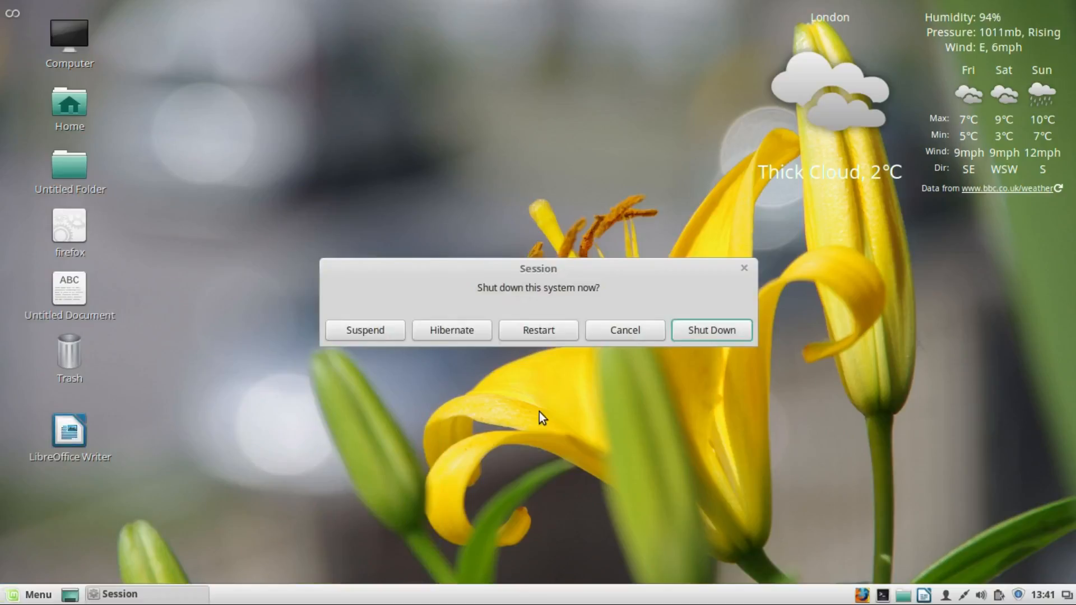
left_click(723, 329)
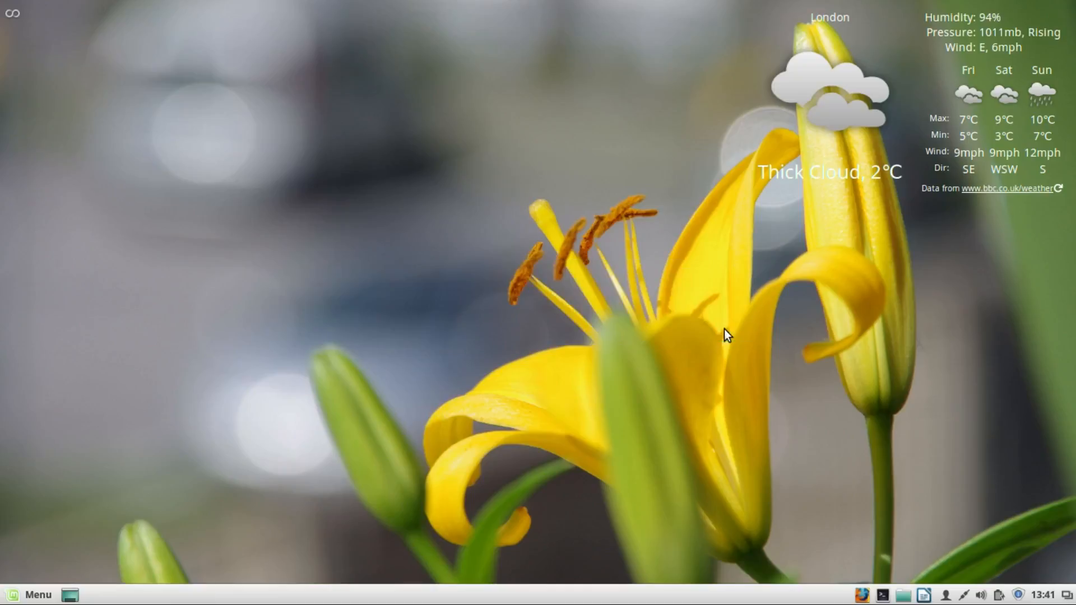